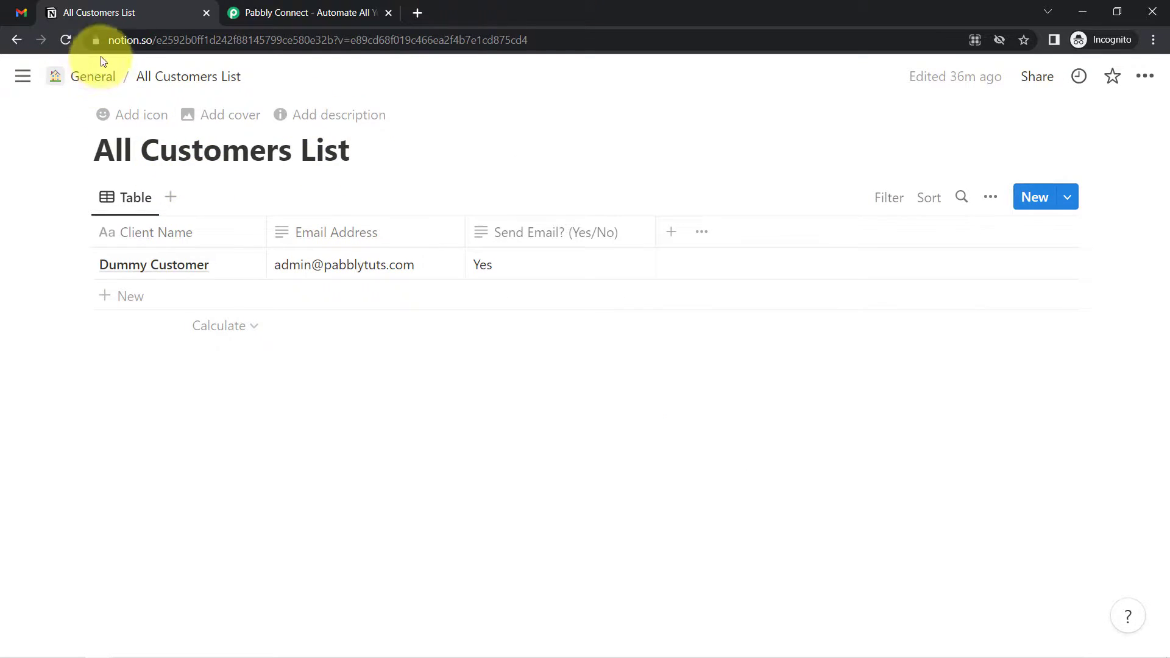
Switch to the Pabbly Connect website, sign in to the account and open the Pabbly Connect dashboard
click(21, 12)
click(247, 12)
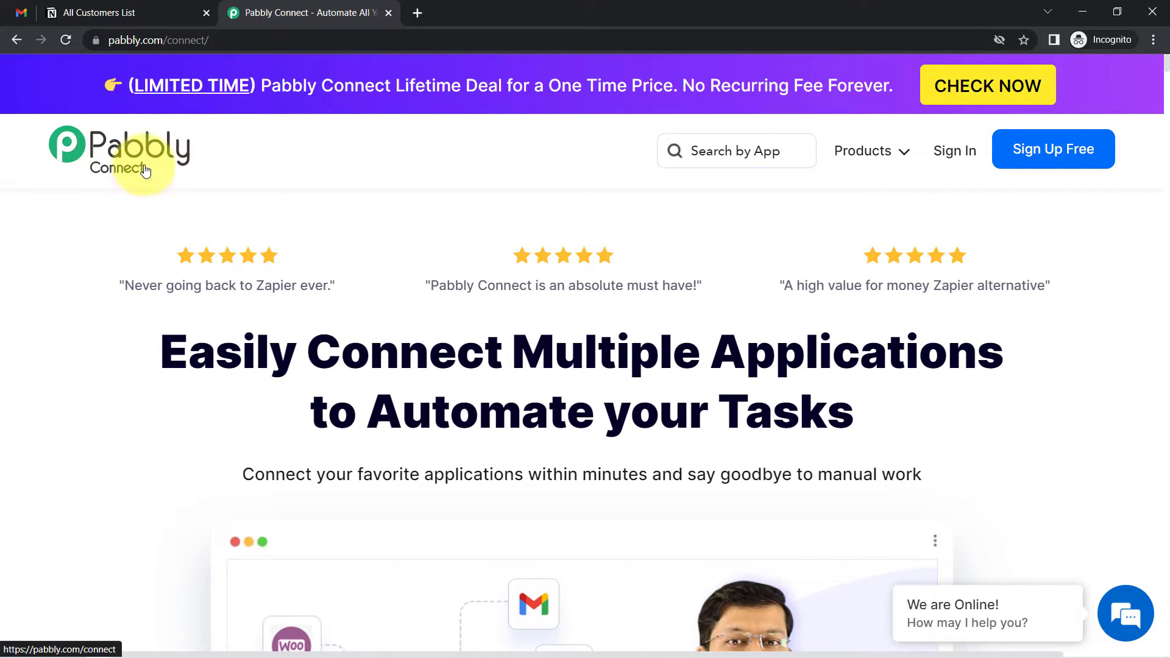
drag(120, 39, 214, 39)
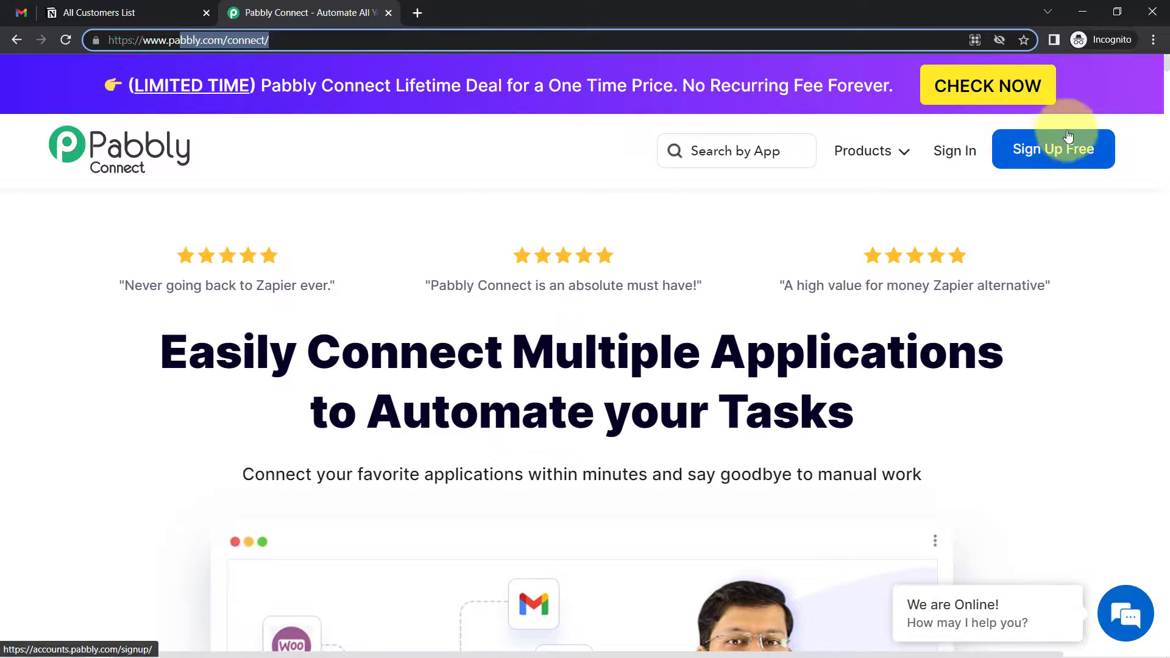
click(950, 153)
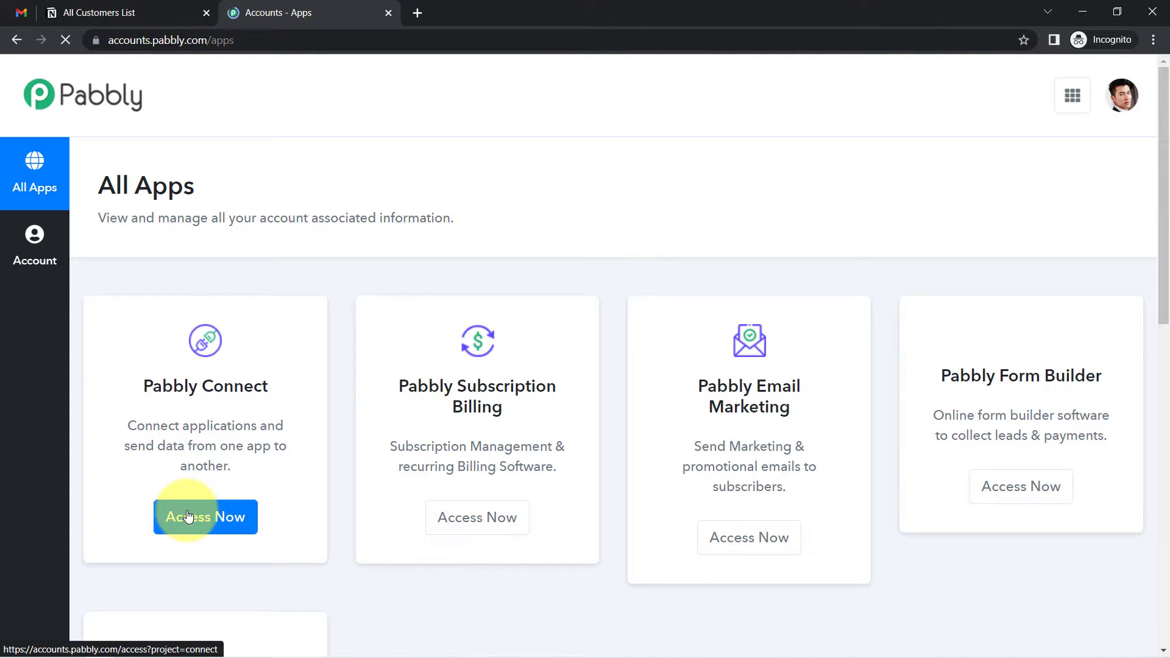
click(191, 517)
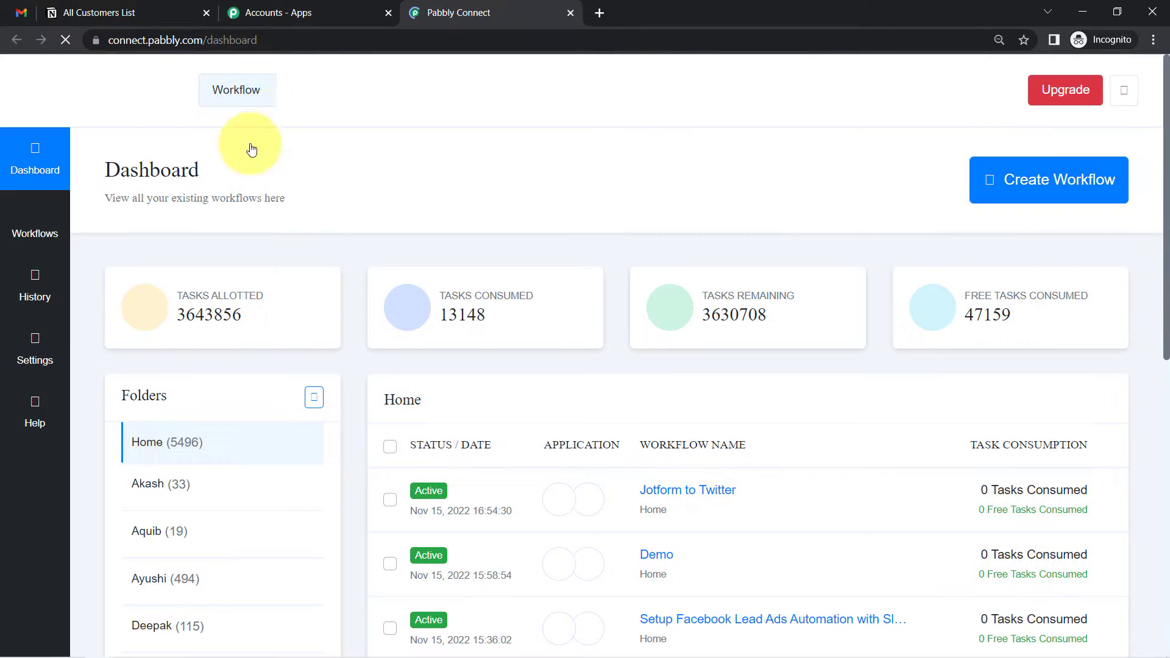
click(1154, 40)
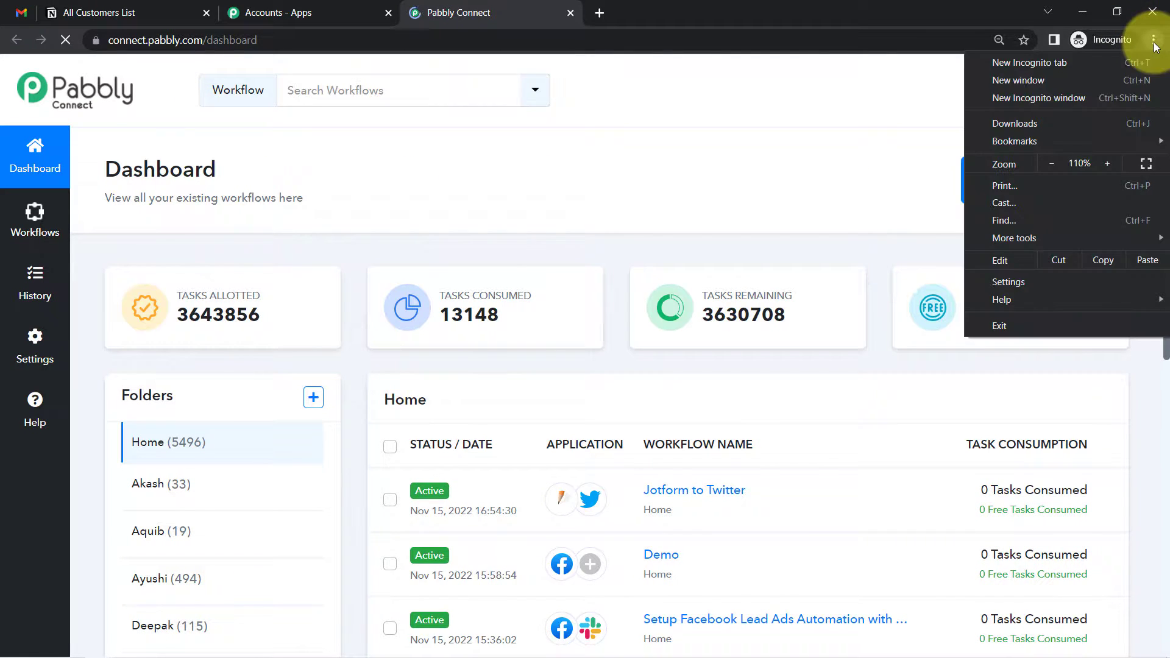
click(785, 189)
Create a new workflow named "Automatically Send Emails from Notion Database"
click(1034, 183)
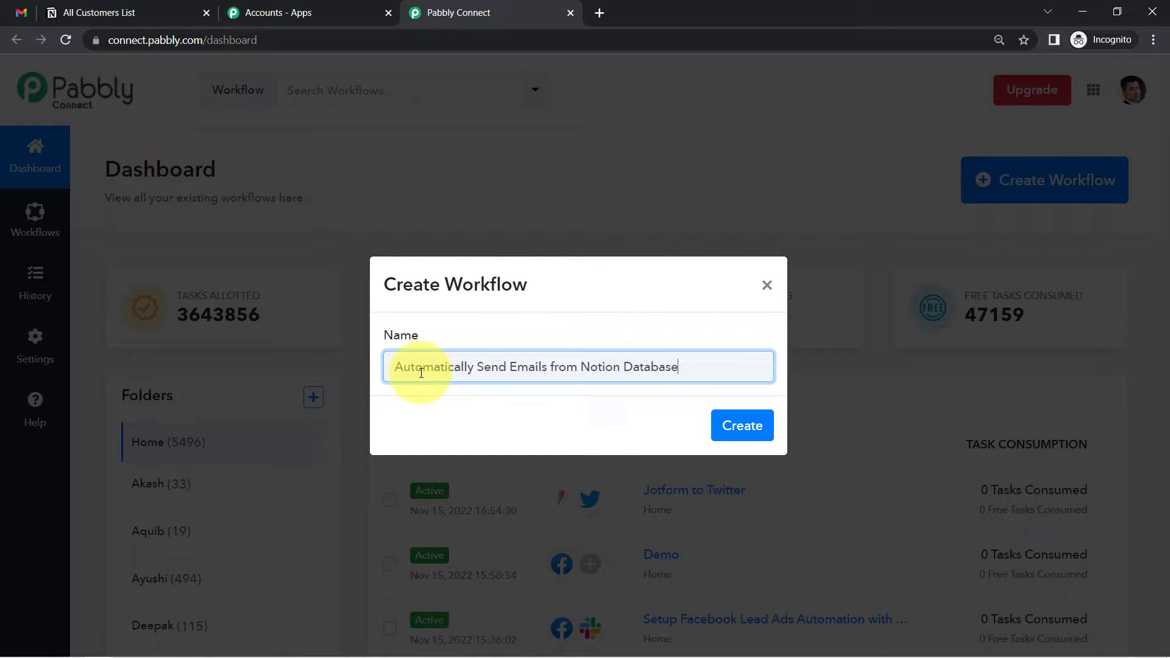
drag(420, 368, 654, 367)
click(742, 426)
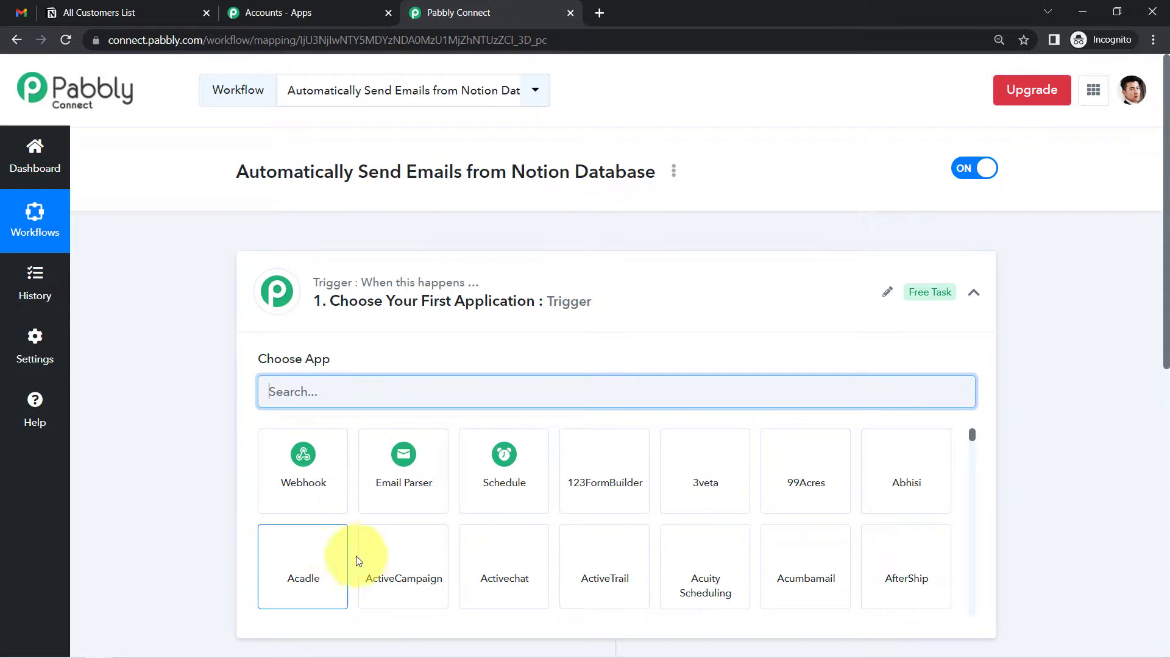
click(378, 305)
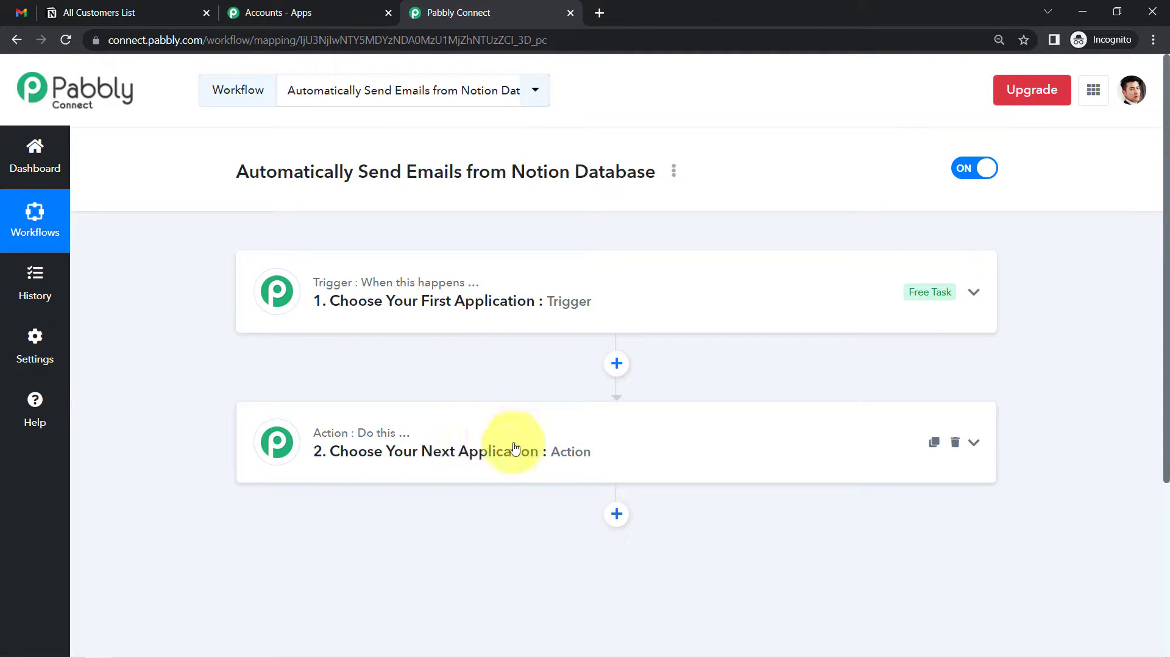
drag(196, 191, 535, 187)
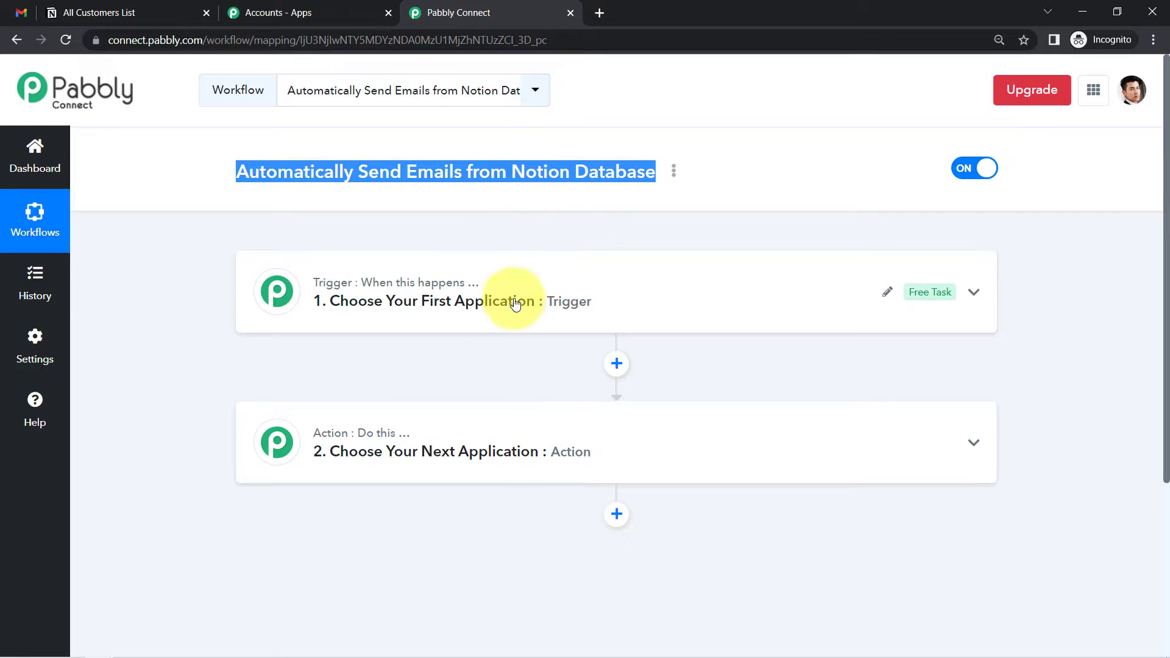
Set the workflow's trigger application to Notion with New Database Item as the trigger event
click(457, 294)
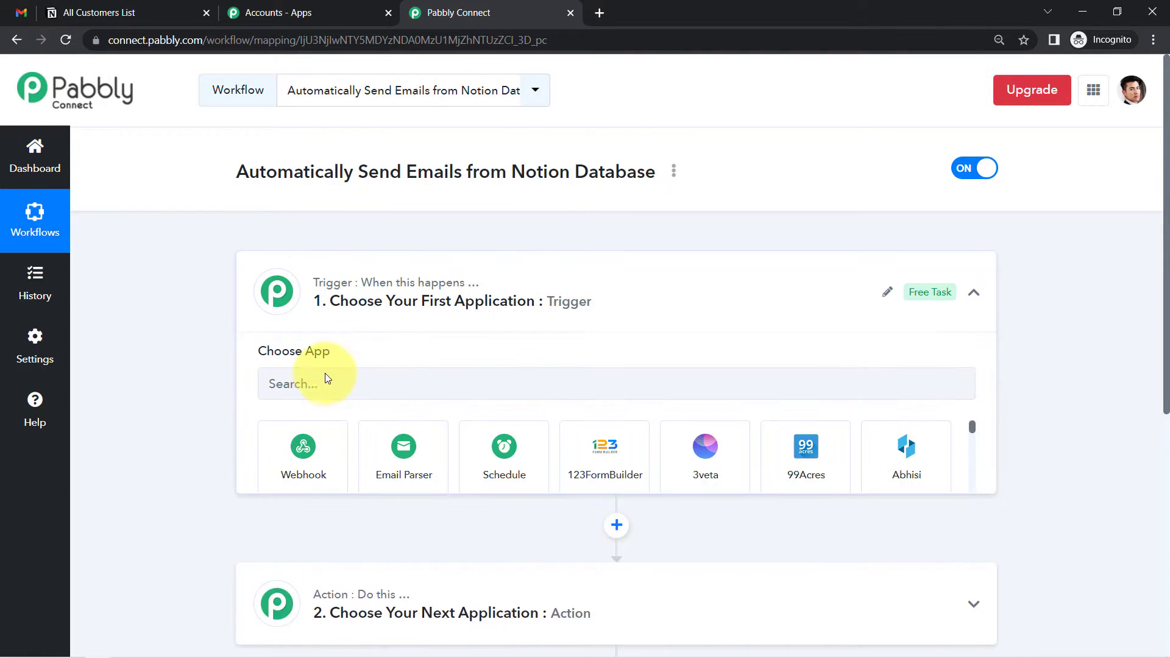
click(303, 384)
text(notion)
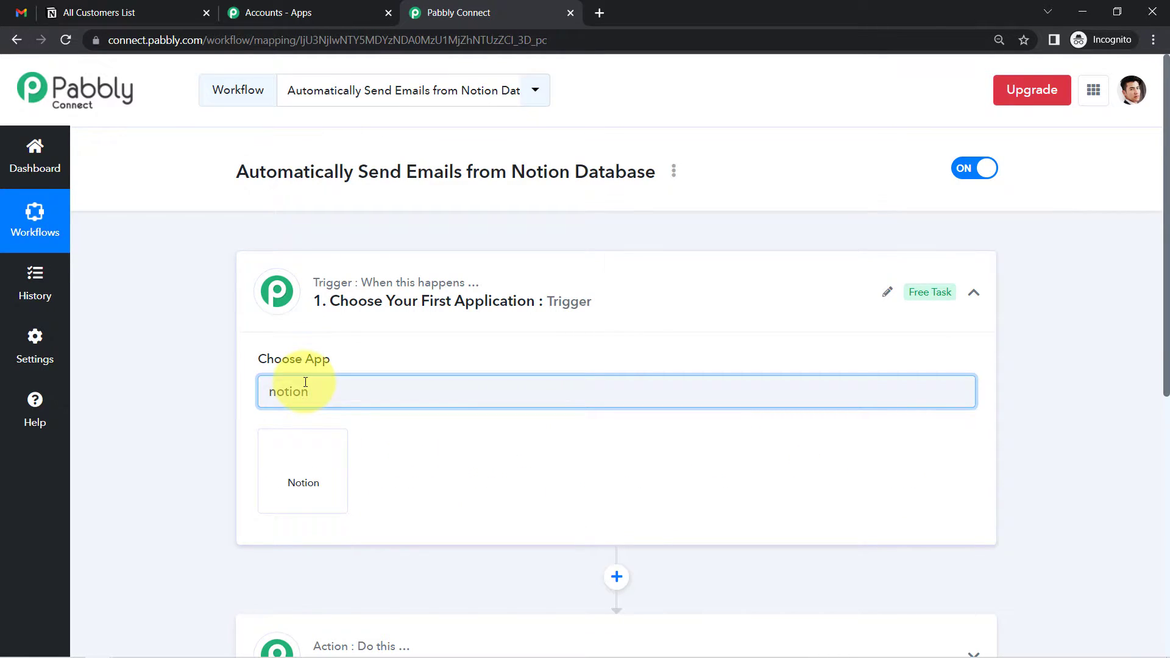
click(305, 472)
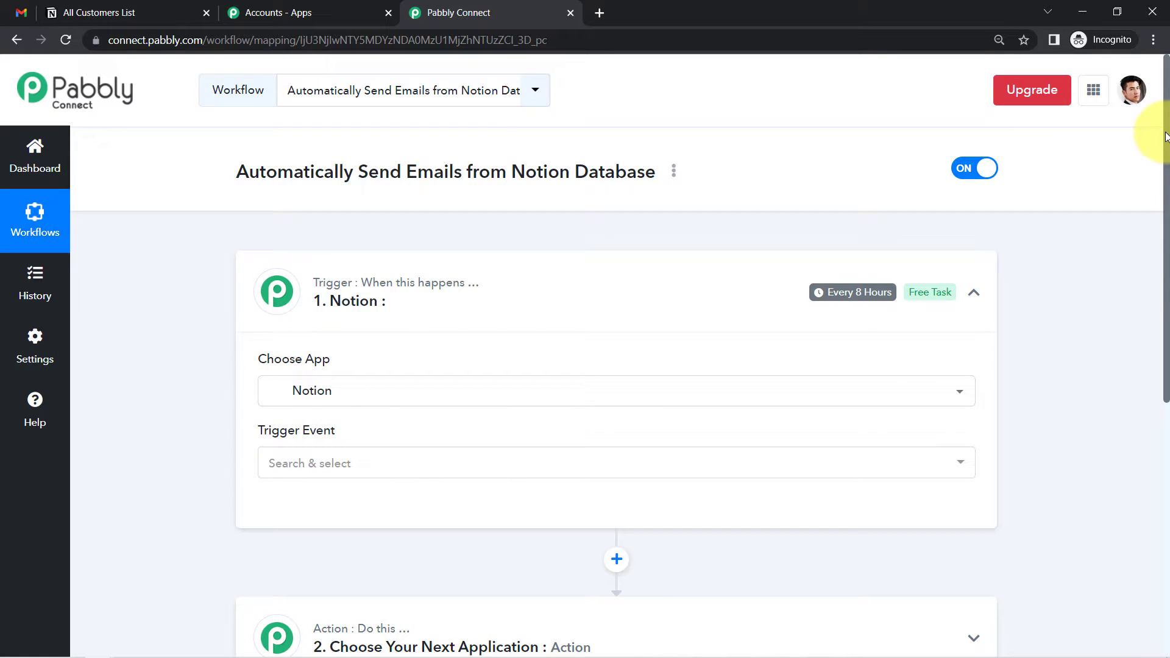
drag(1166, 145, 1166, 276)
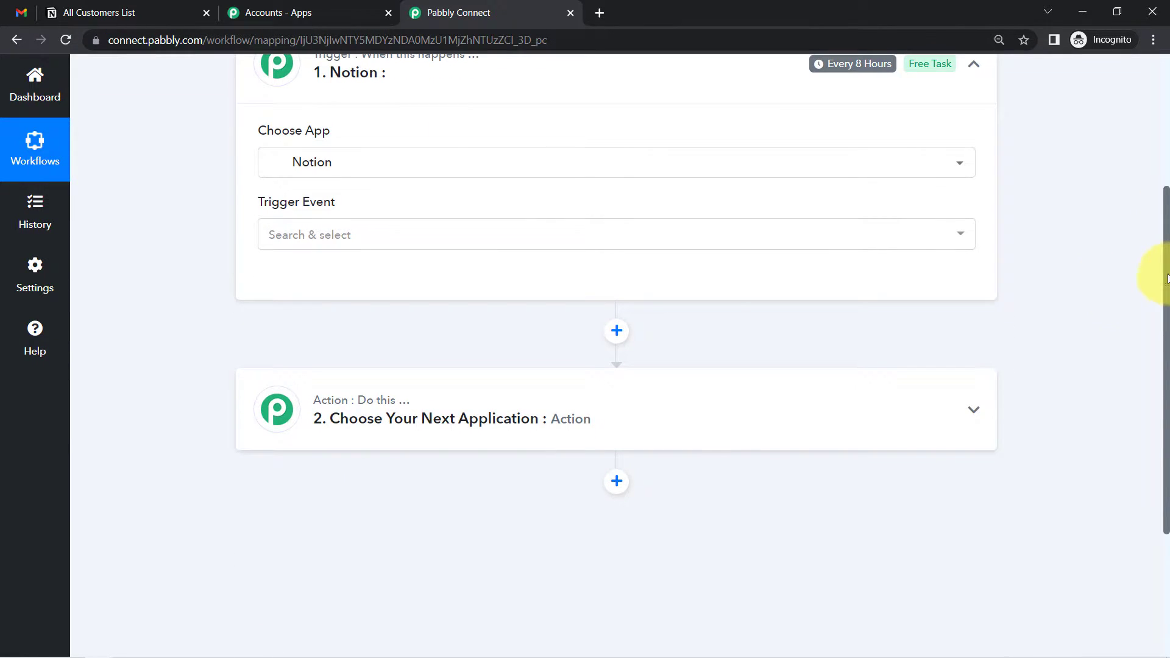
click(321, 247)
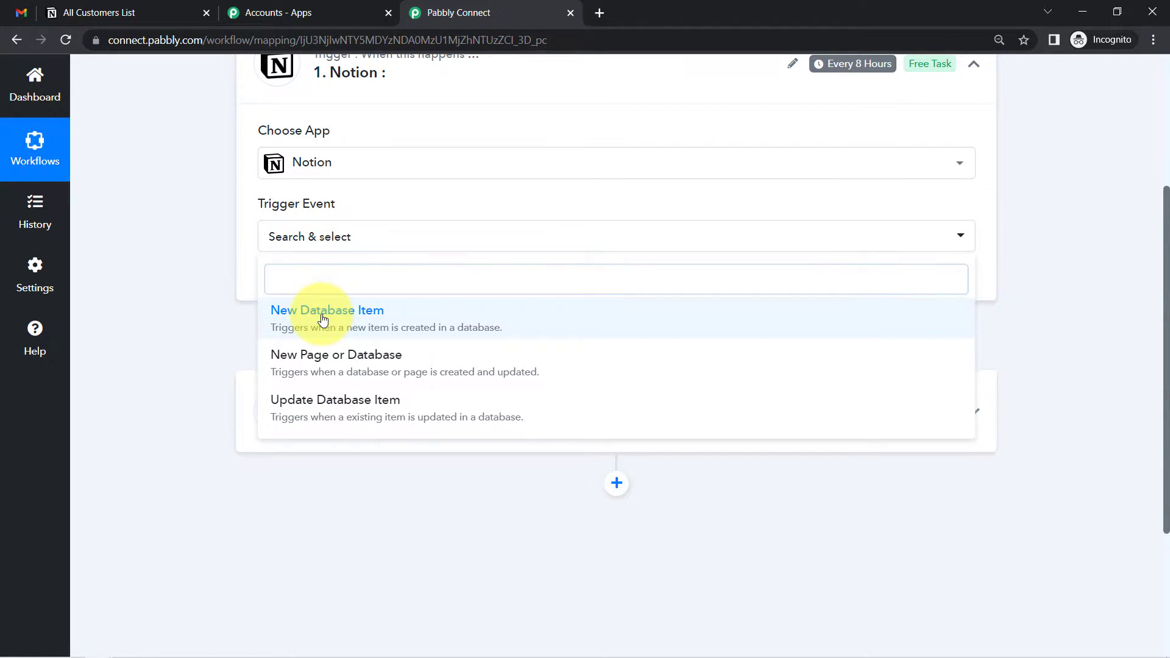
click(323, 312)
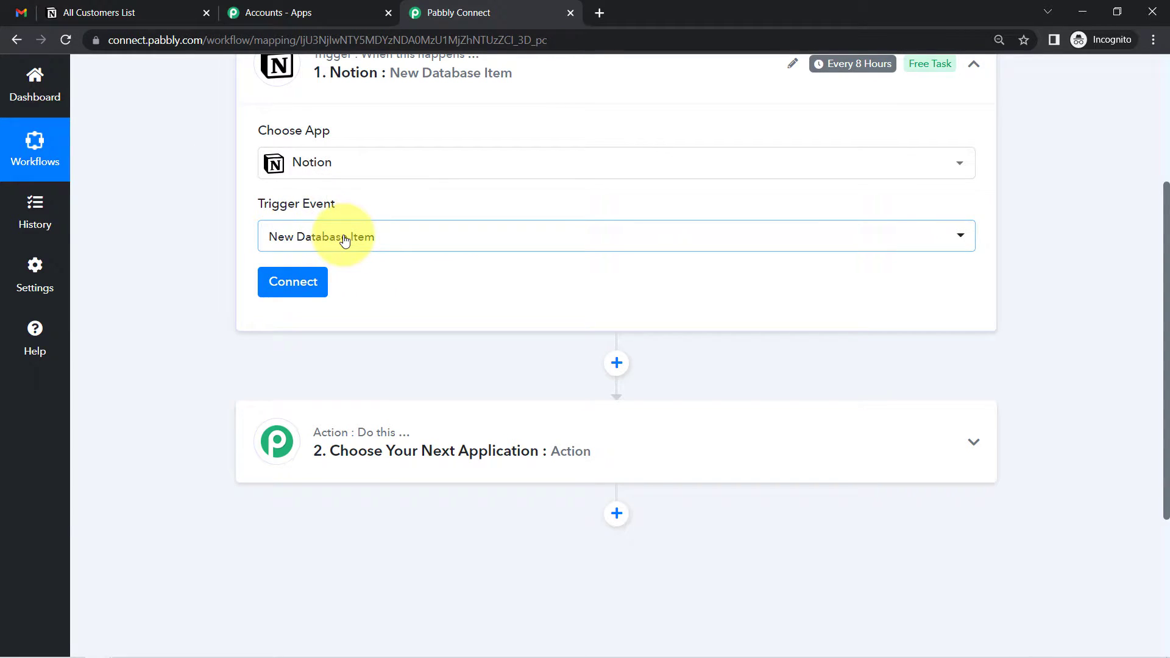
Add a new Notion connection for the trigger and start its authorization
click(279, 281)
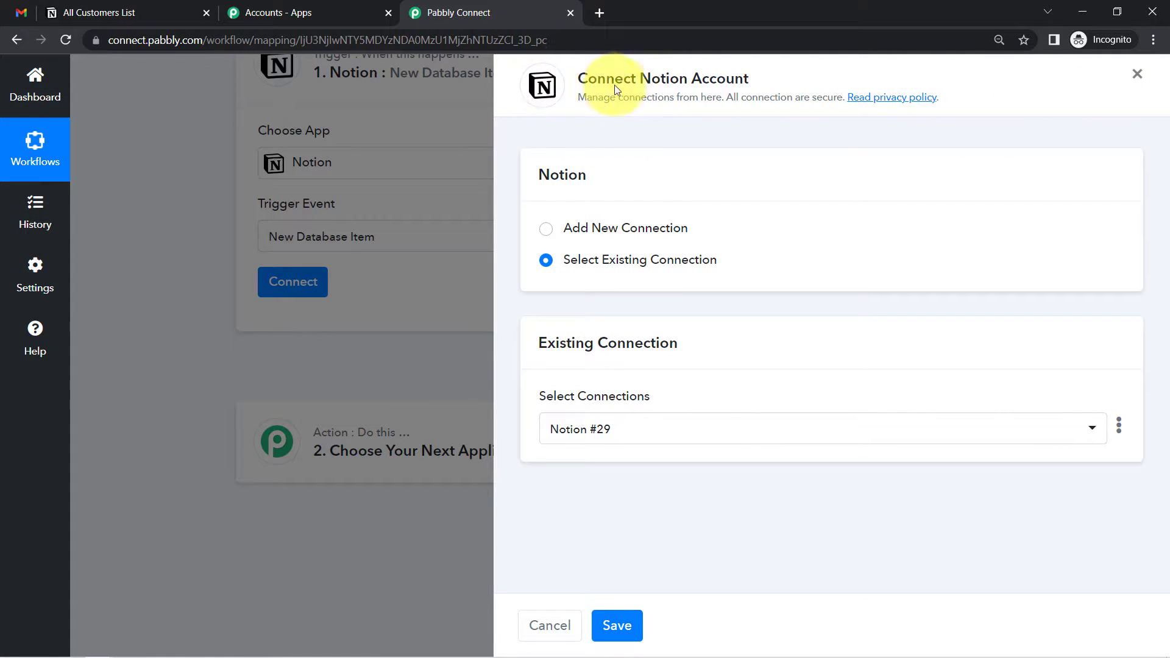
drag(611, 85, 718, 80)
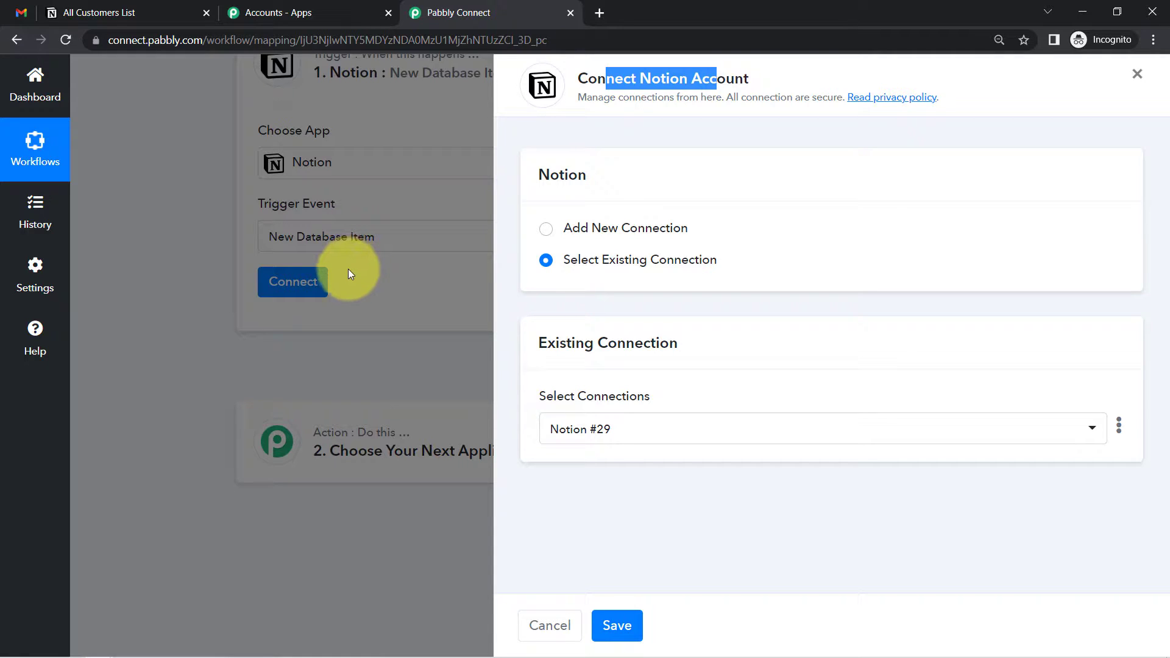
click(631, 229)
click(586, 408)
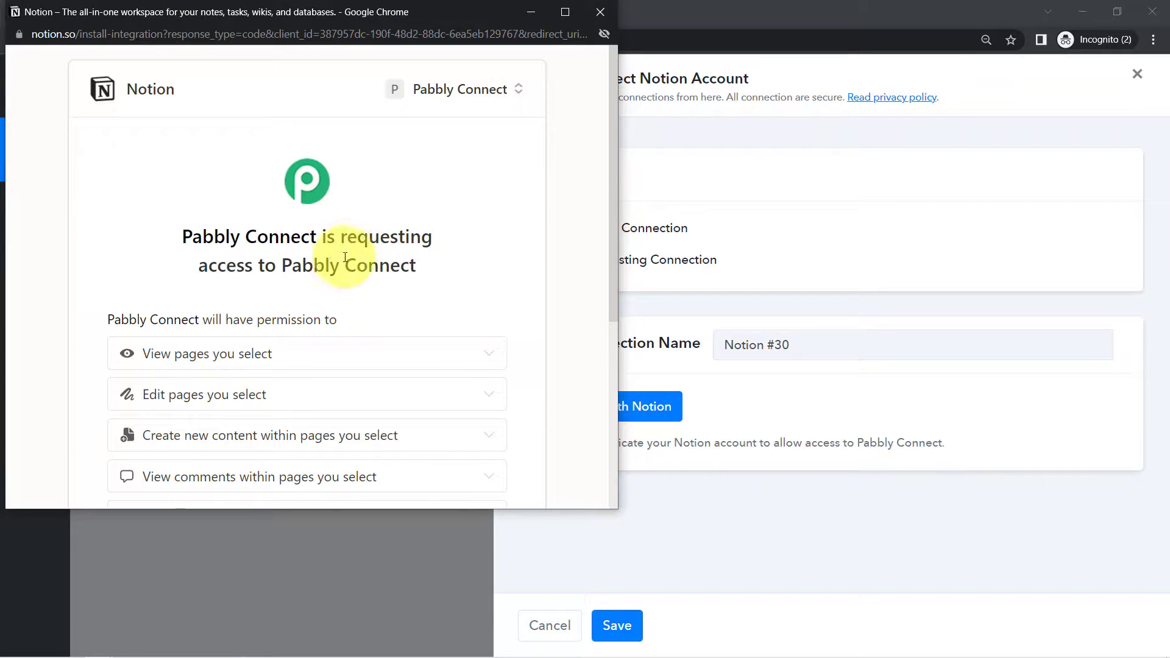
Authorize Pabbly Connect to access all the preselected pages in the Notion workspace
drag(253, 270, 523, 269)
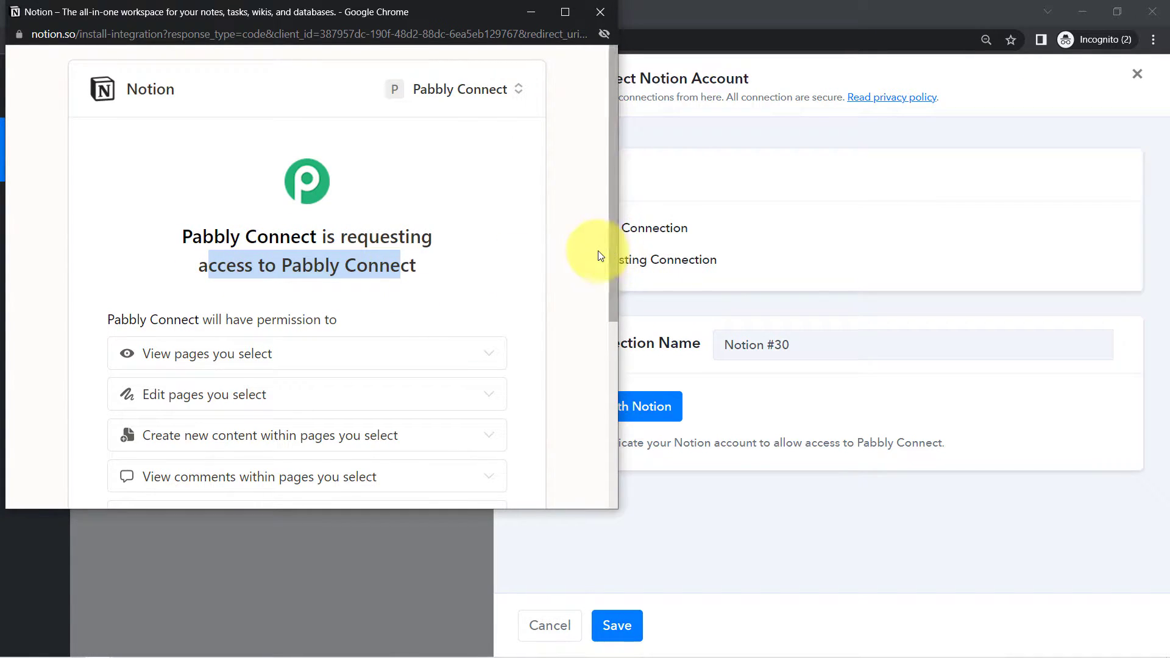
drag(611, 257, 597, 457)
click(378, 297)
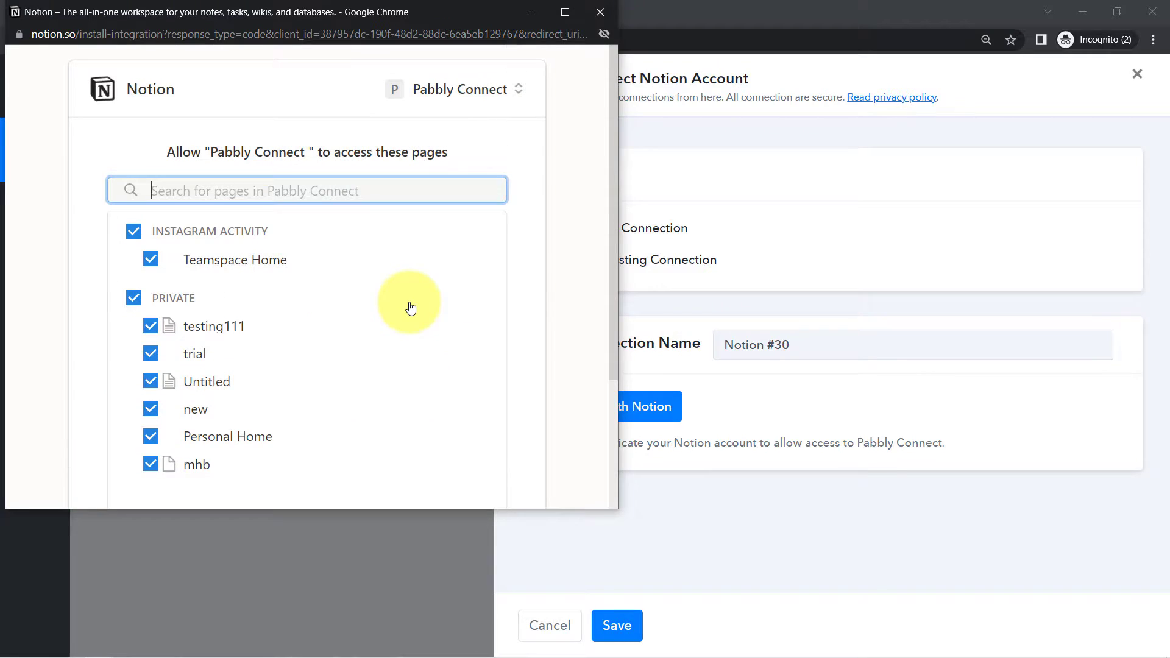
drag(503, 285, 507, 447)
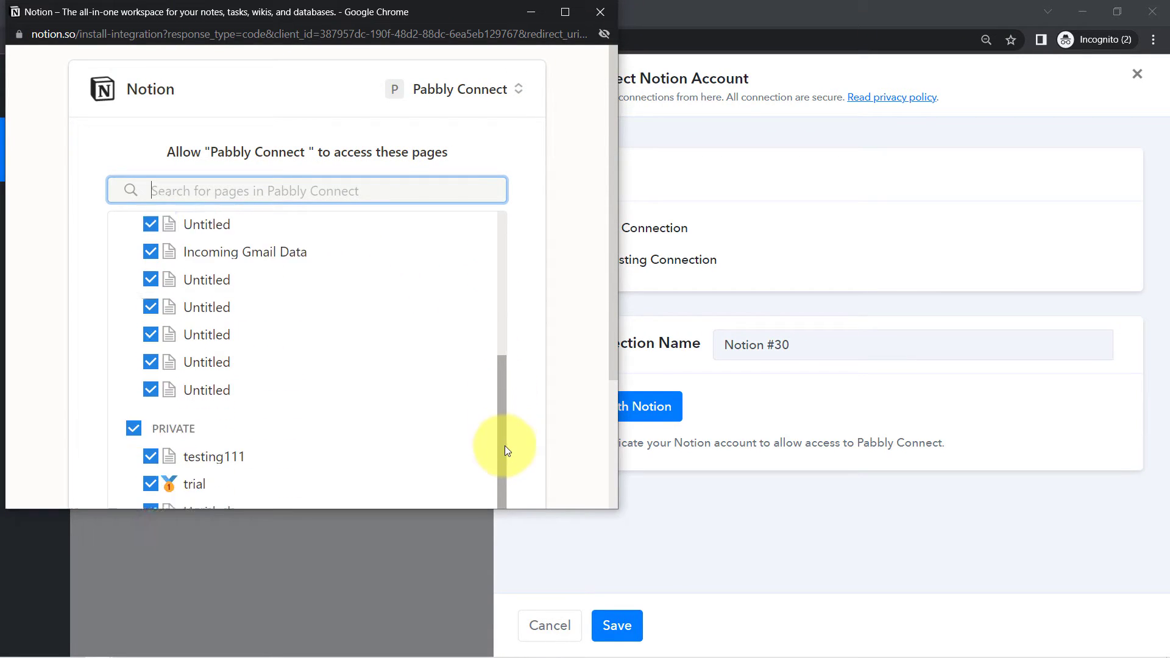
drag(613, 345, 595, 502)
click(434, 432)
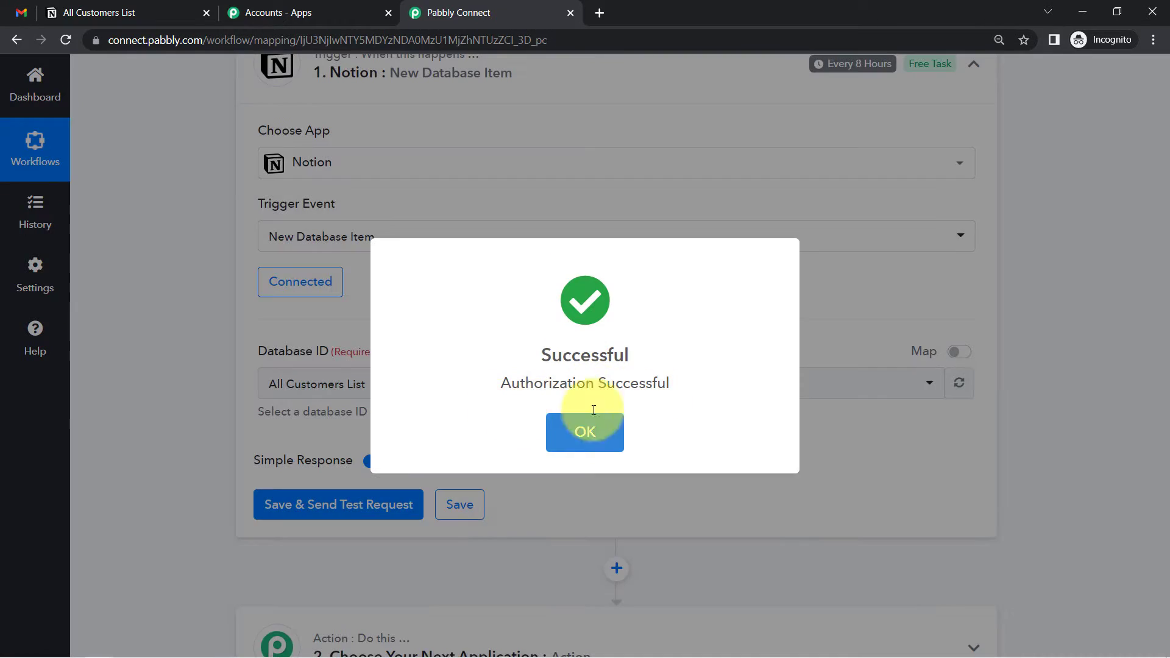
click(593, 416)
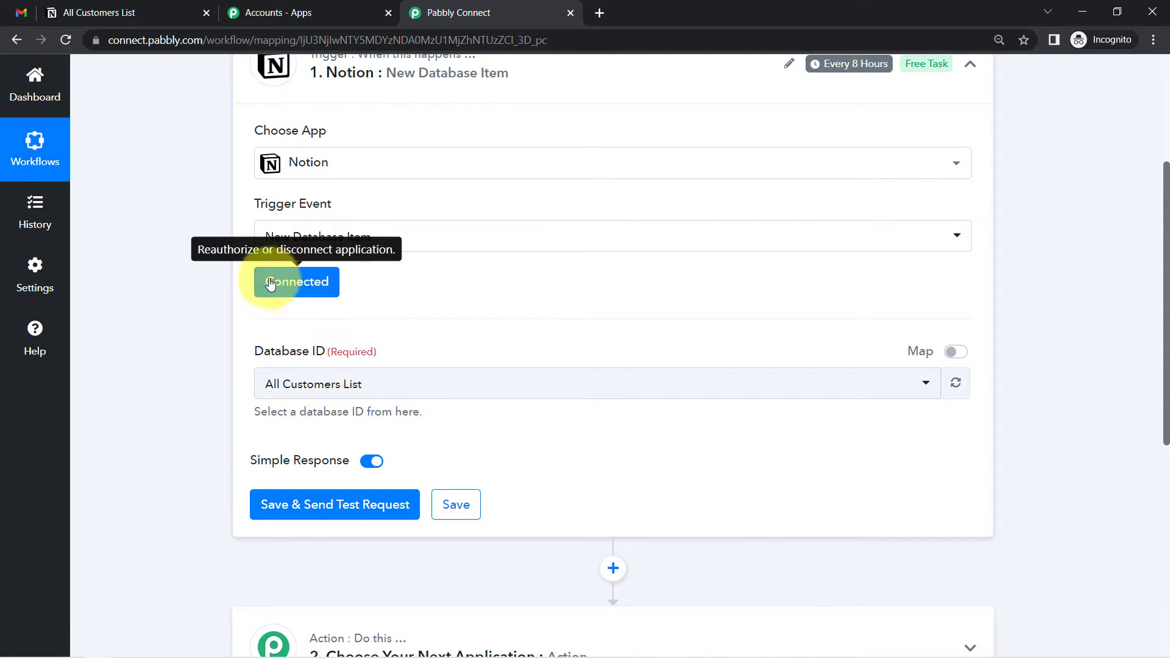
Check the customer database's name in Notion and select All Customers List as the trigger's Database ID
click(134, 12)
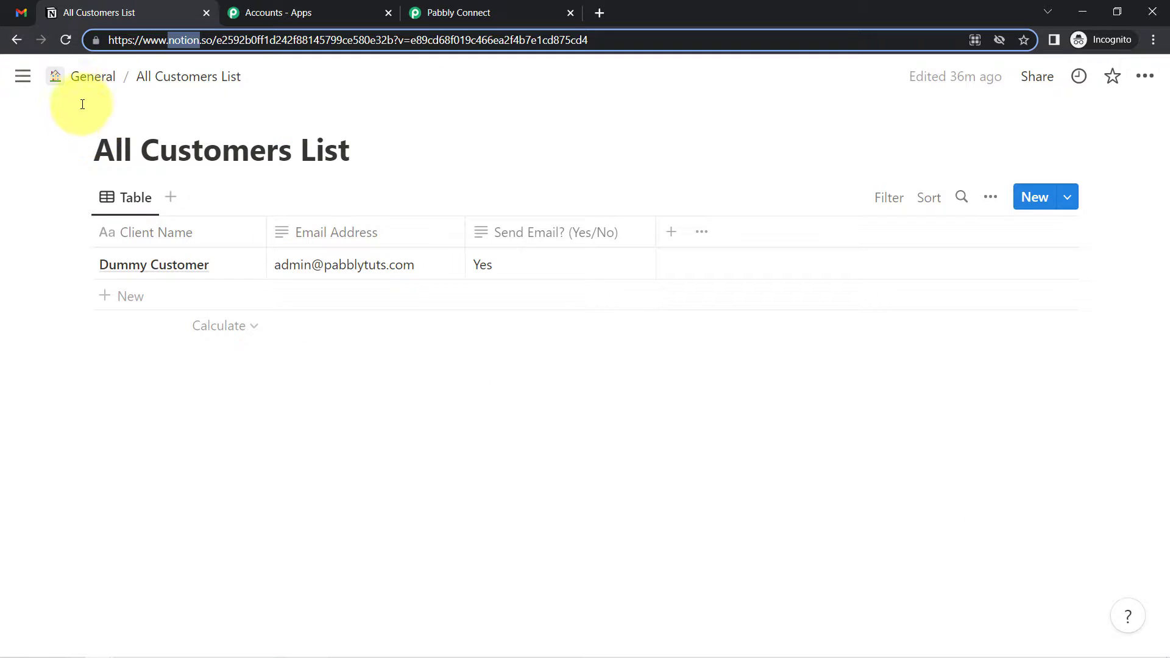
click(22, 76)
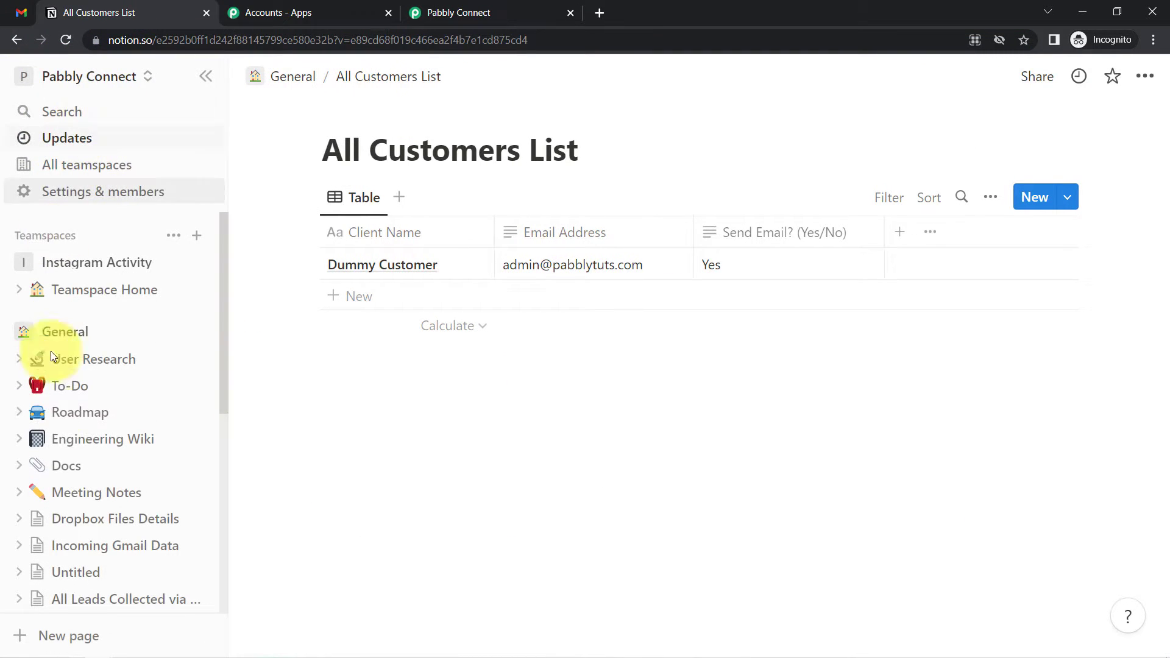
click(440, 12)
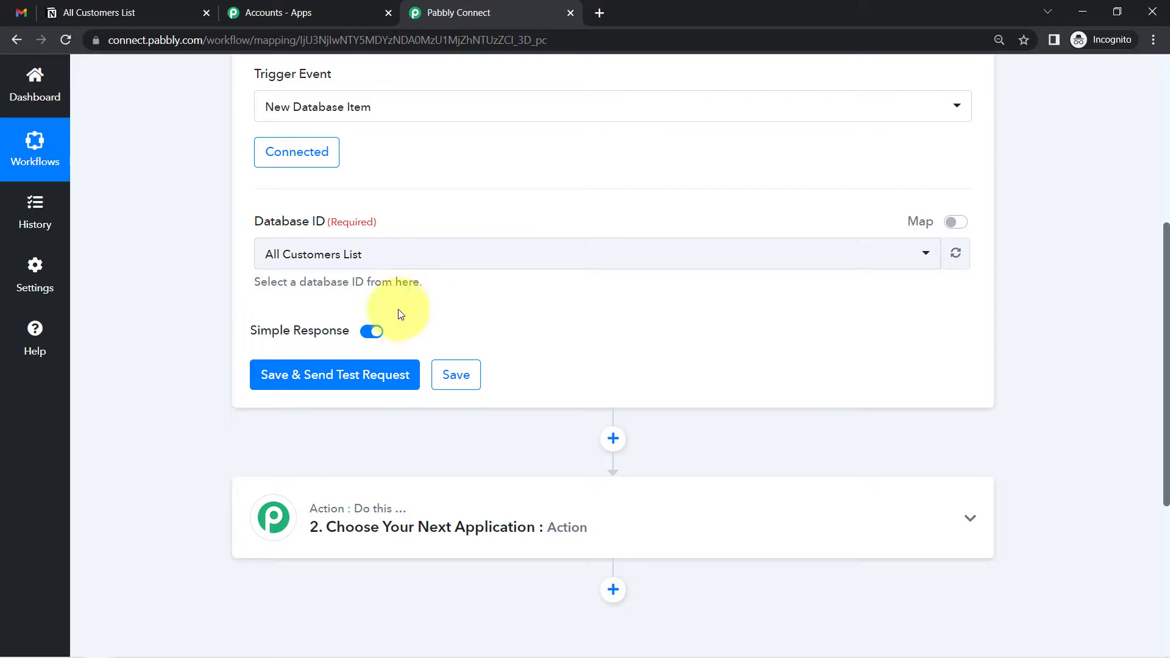
click(319, 254)
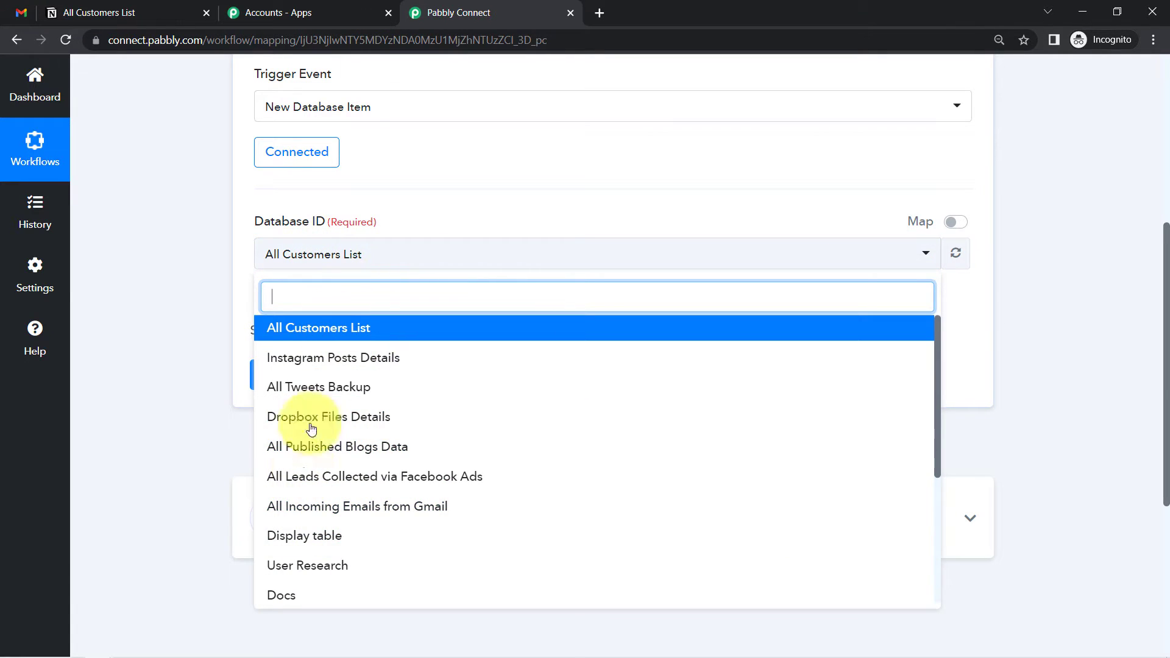
click(140, 12)
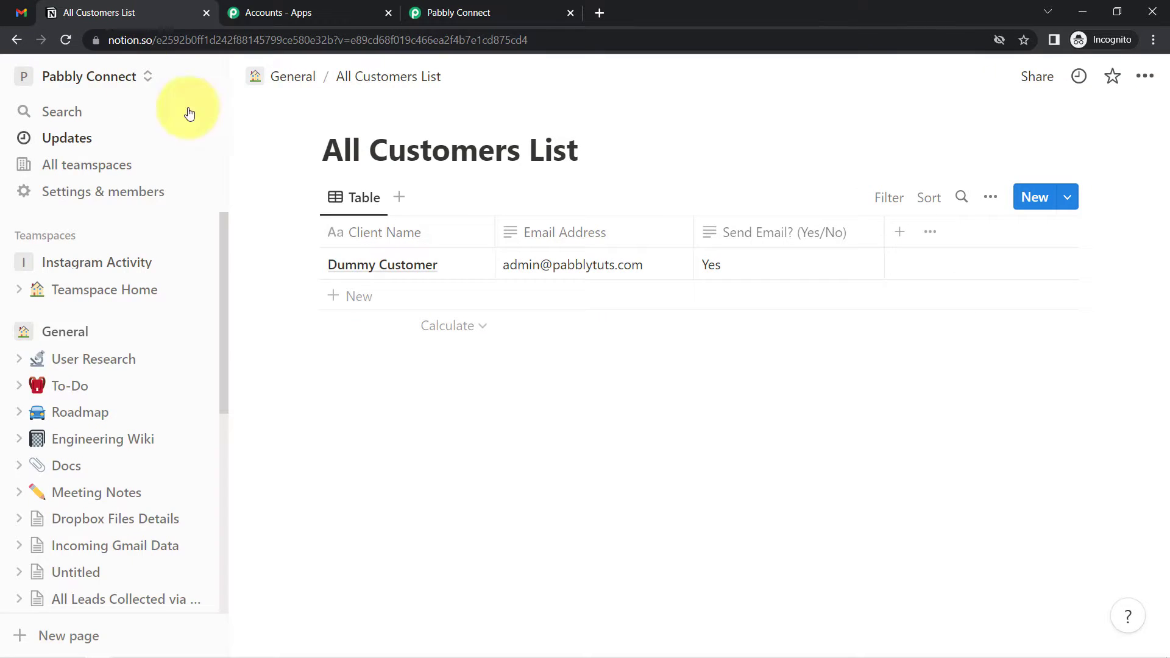
drag(349, 149, 566, 160)
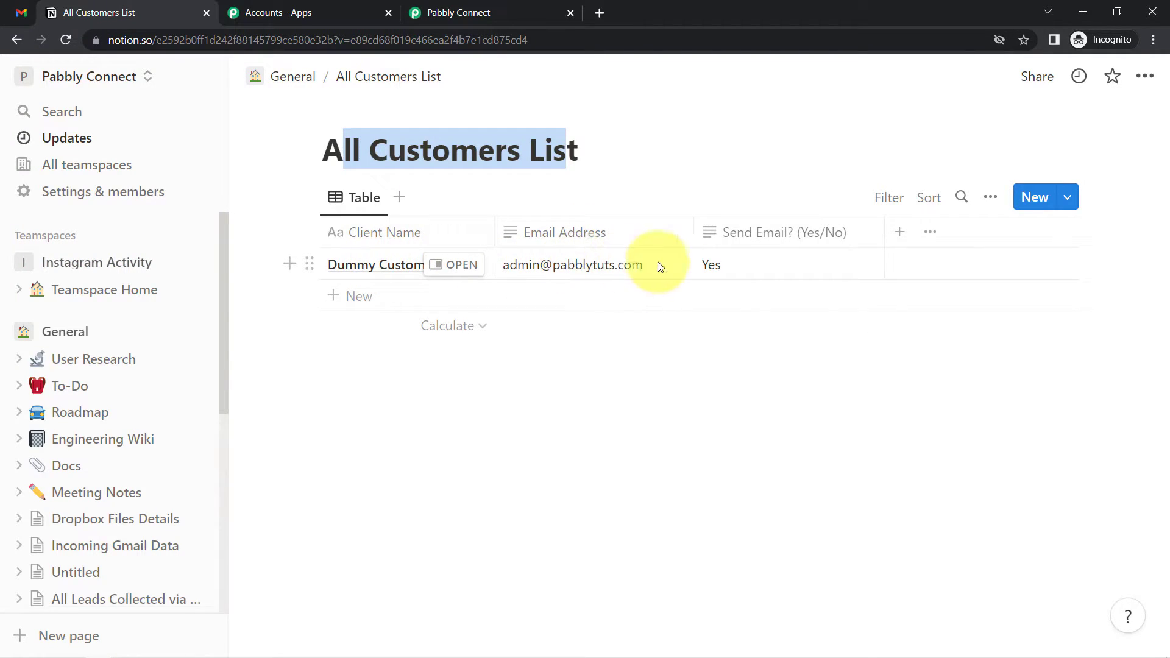
click(449, 8)
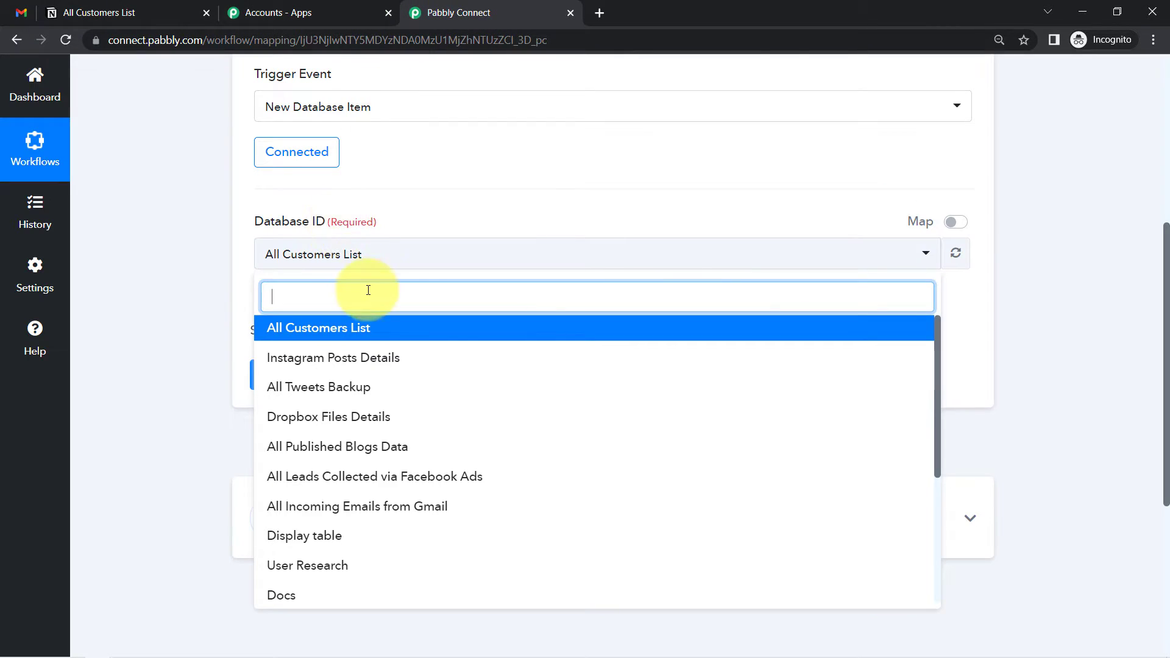
click(327, 327)
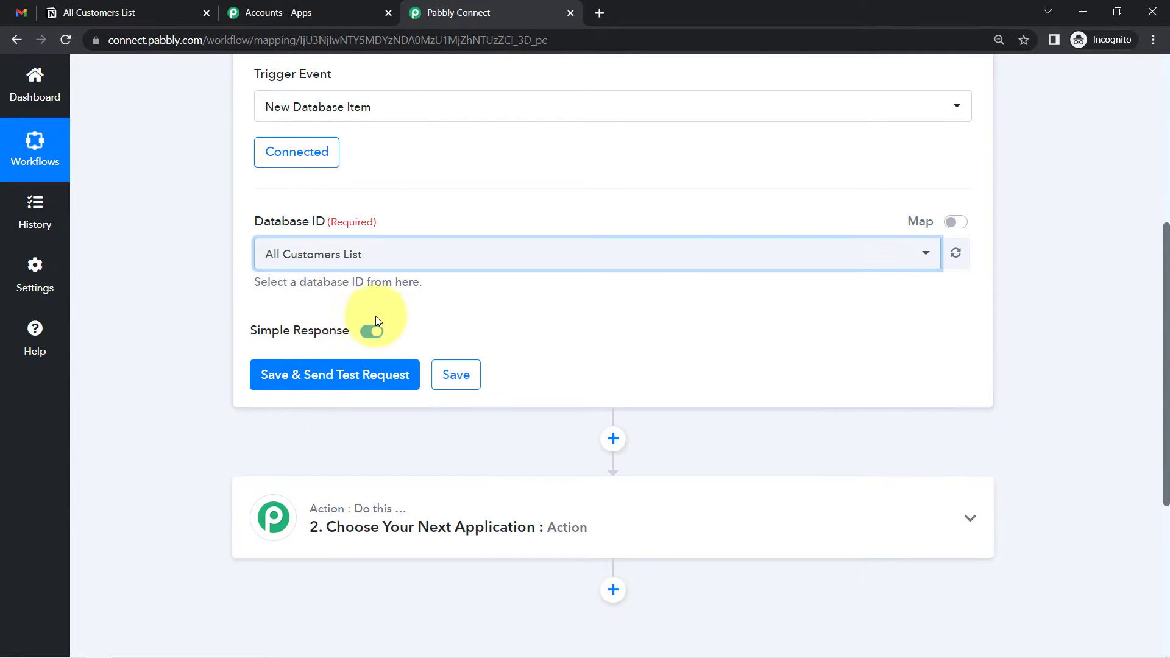
Save the trigger, send a test request, and compare the received response with the customer row in Notion
click(308, 375)
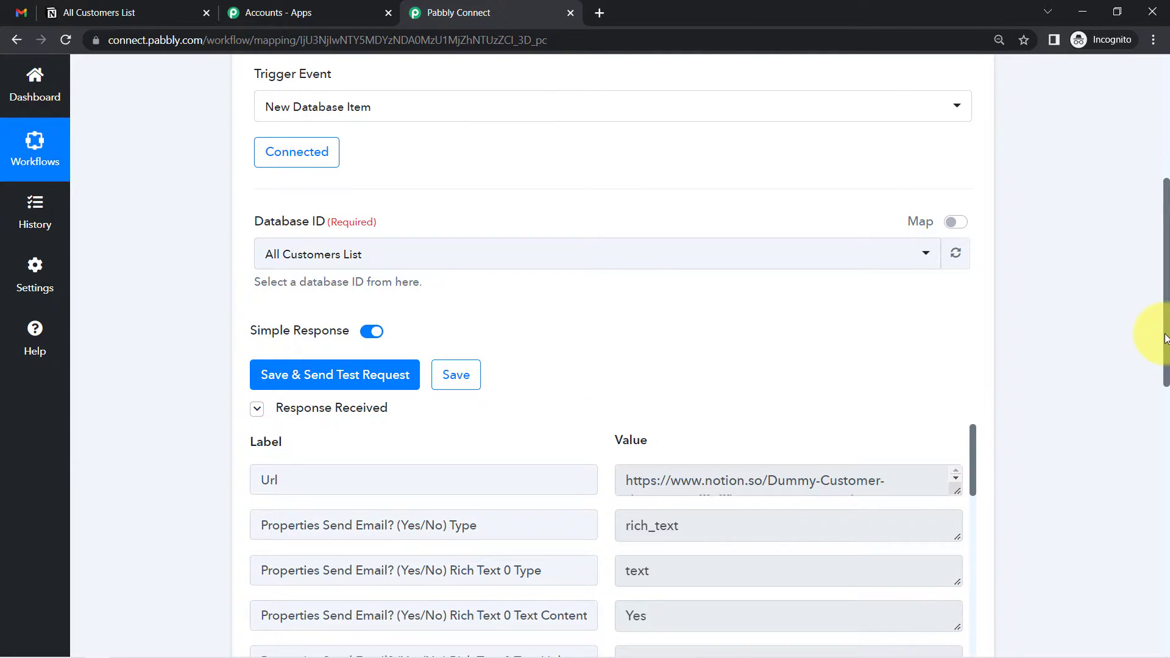
drag(1165, 339, 1143, 405)
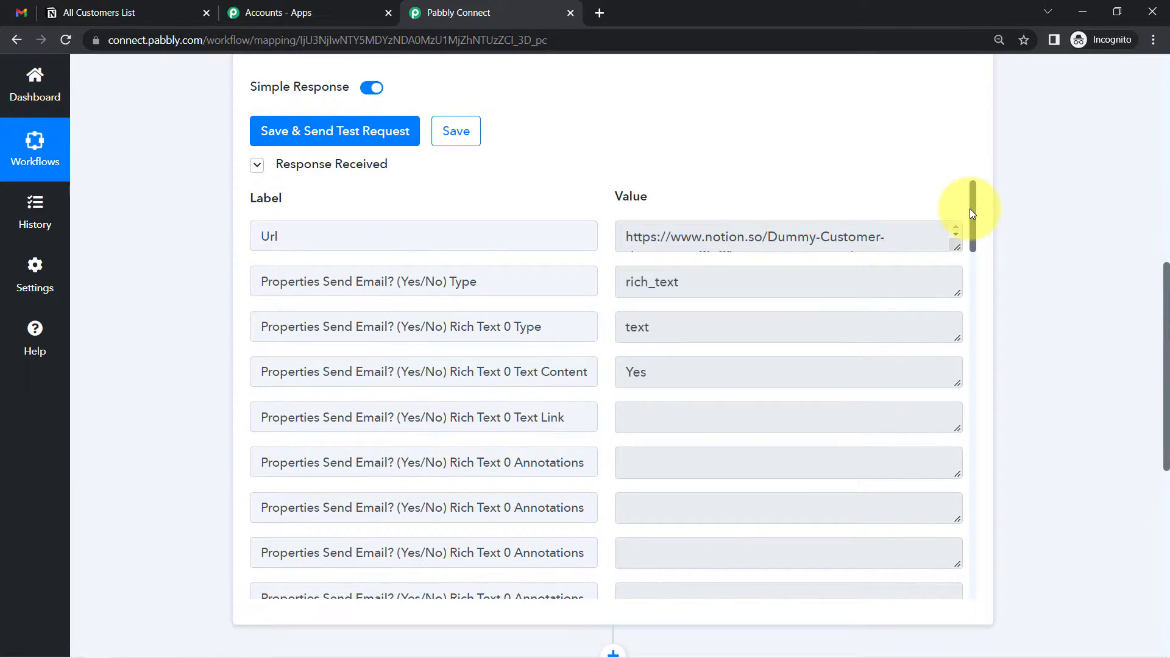
click(98, 12)
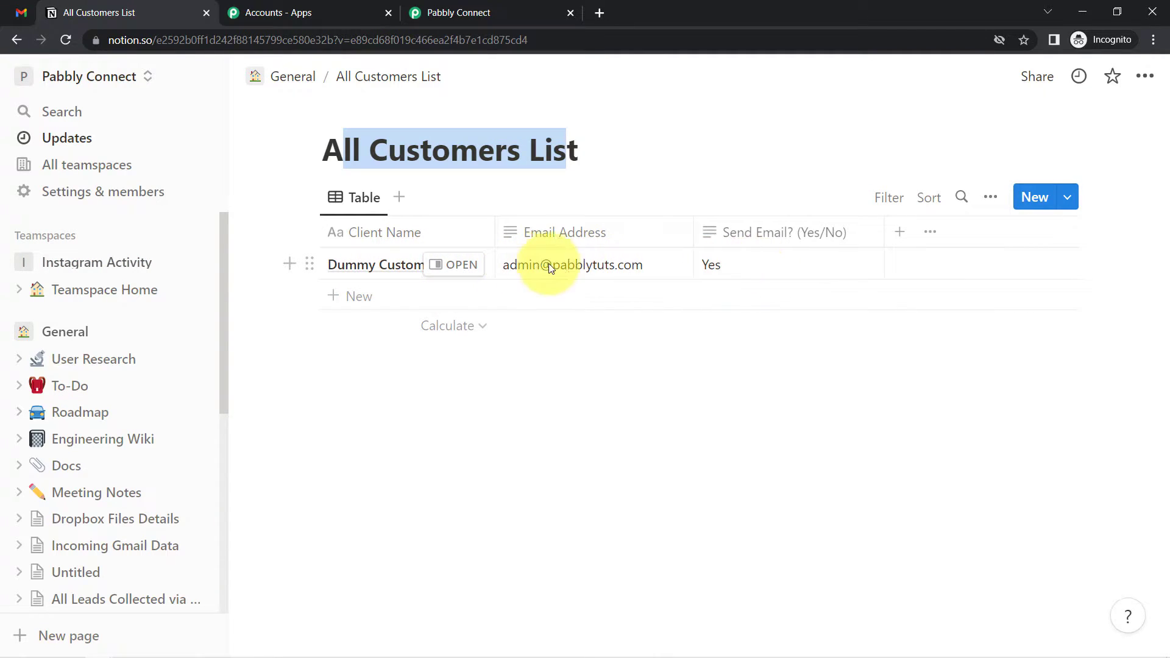
click(447, 13)
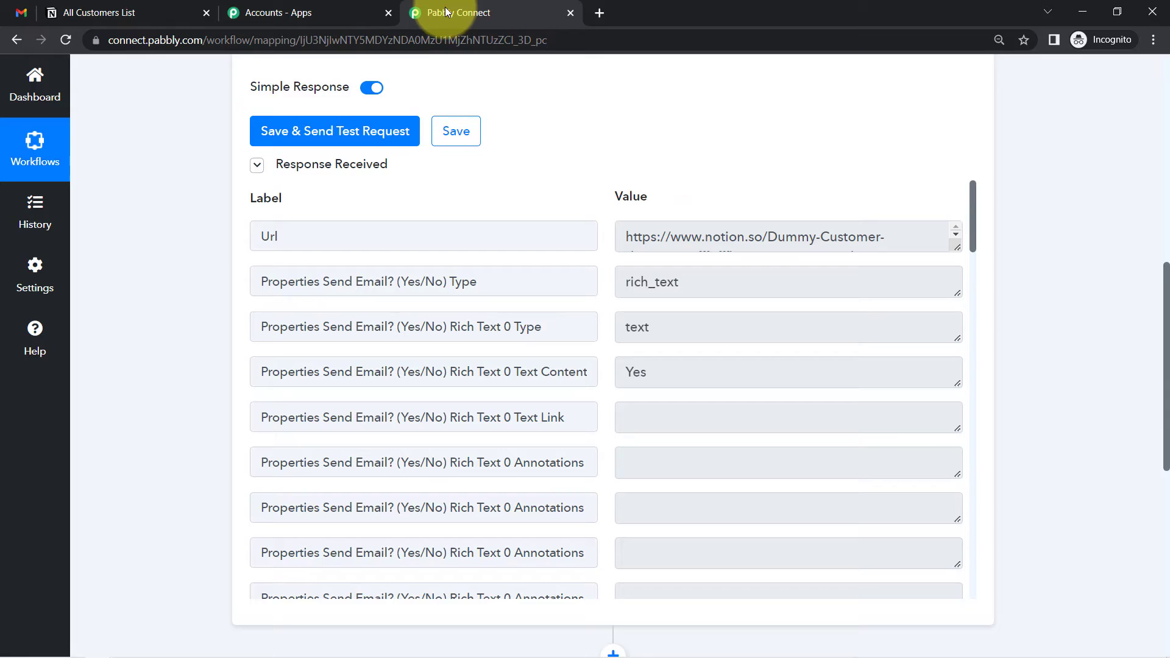
Compare the Send Email, Email Address and Client Name values in the trigger response with the customer row in Notion
mouse_move(974, 225)
mouse_down()
mouse_move(972, 275)
mouse_move(969, 236)
mouse_up()
double_click(658, 316)
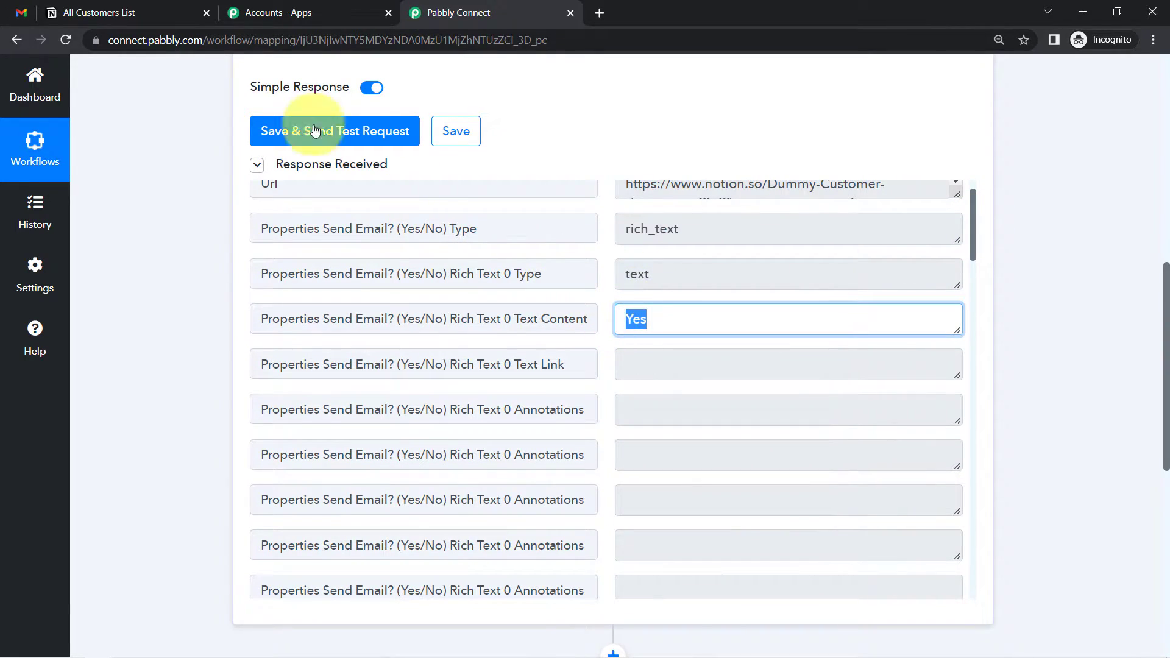
click(116, 12)
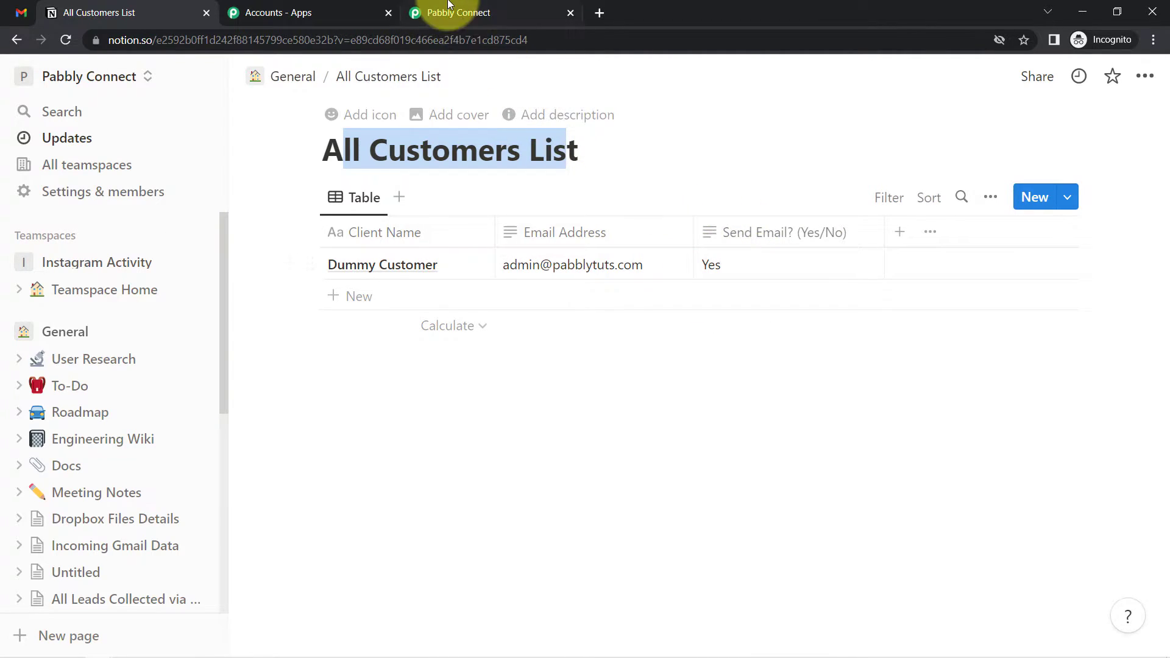
click(463, 12)
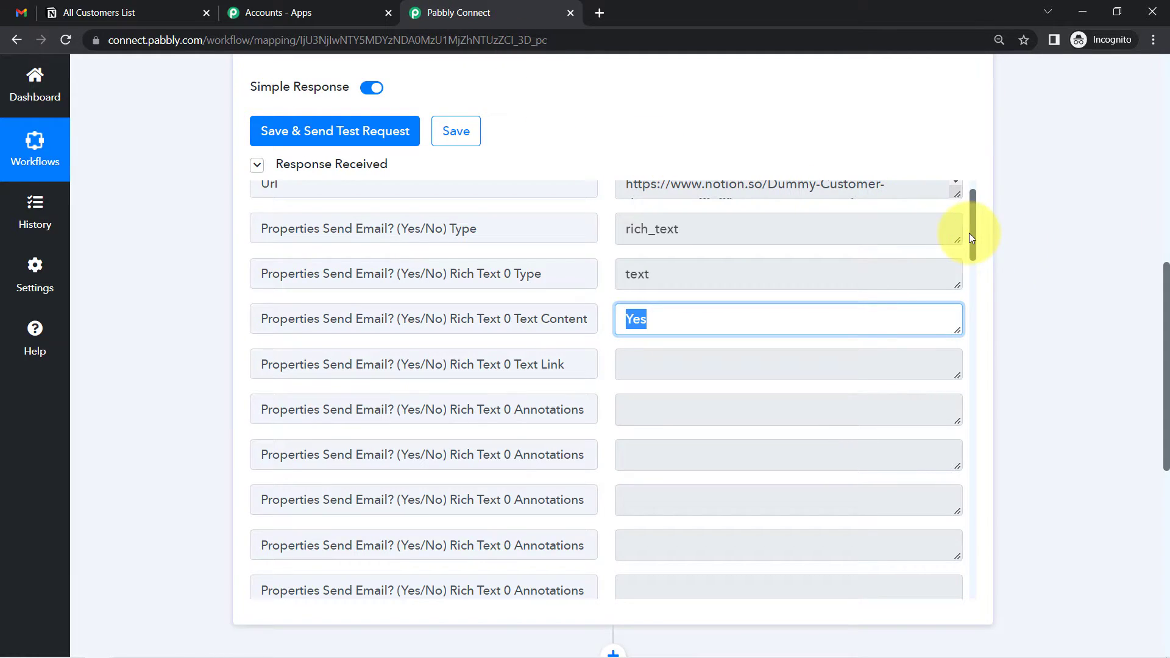
drag(971, 234, 981, 334)
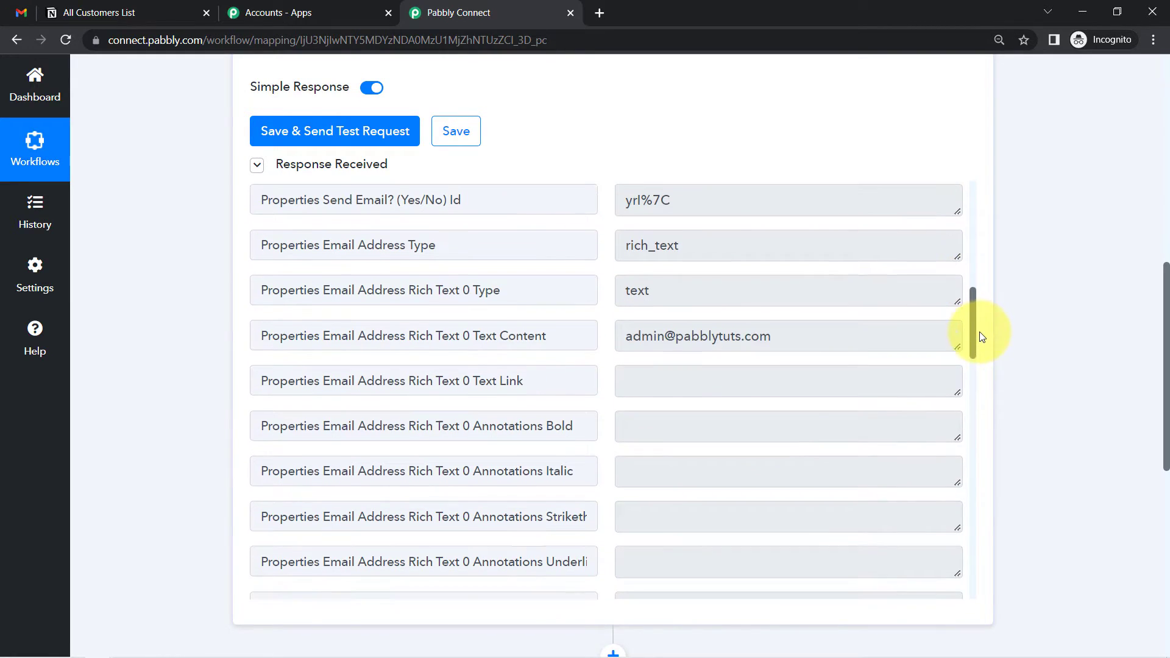
drag(655, 333, 768, 332)
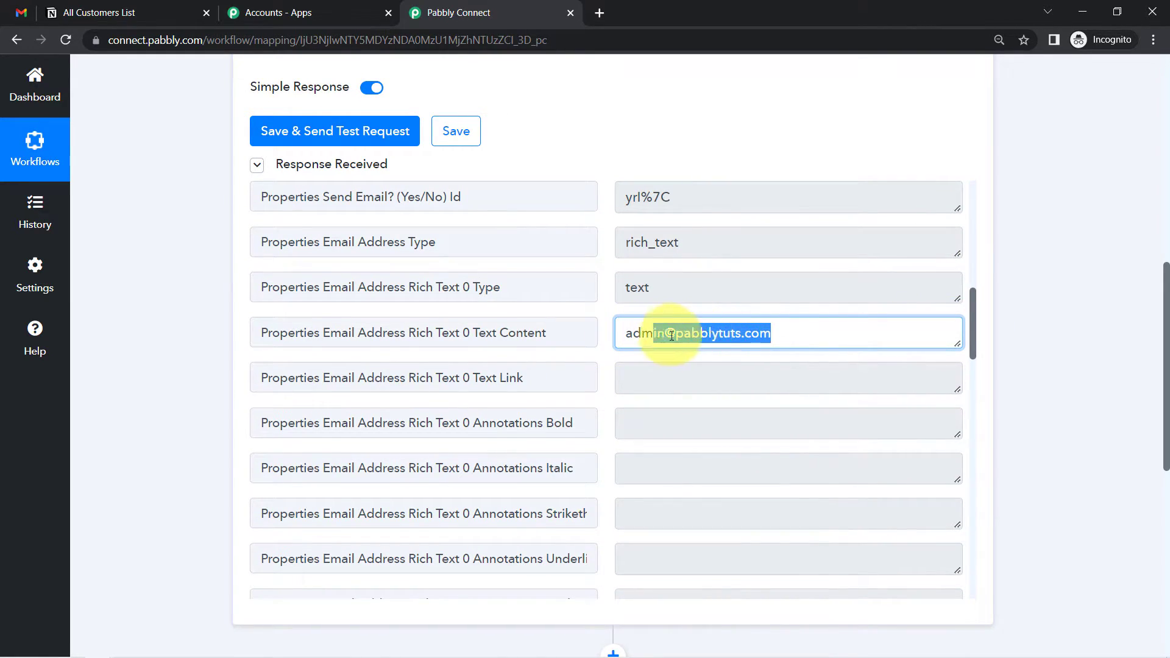
click(97, 13)
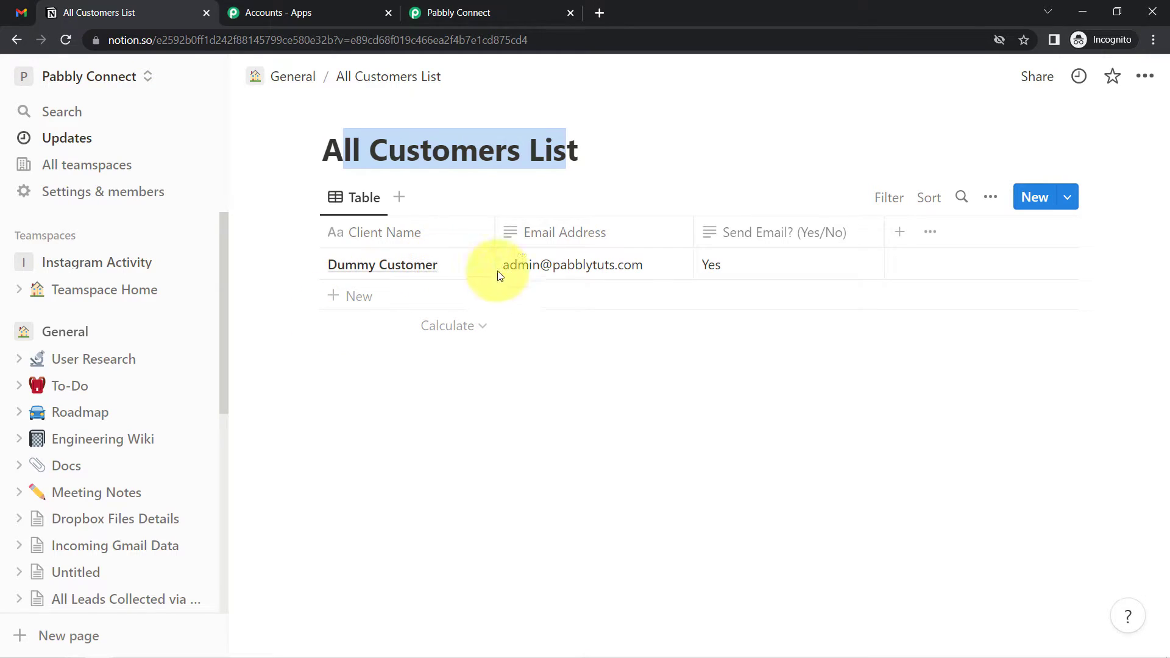
click(445, 13)
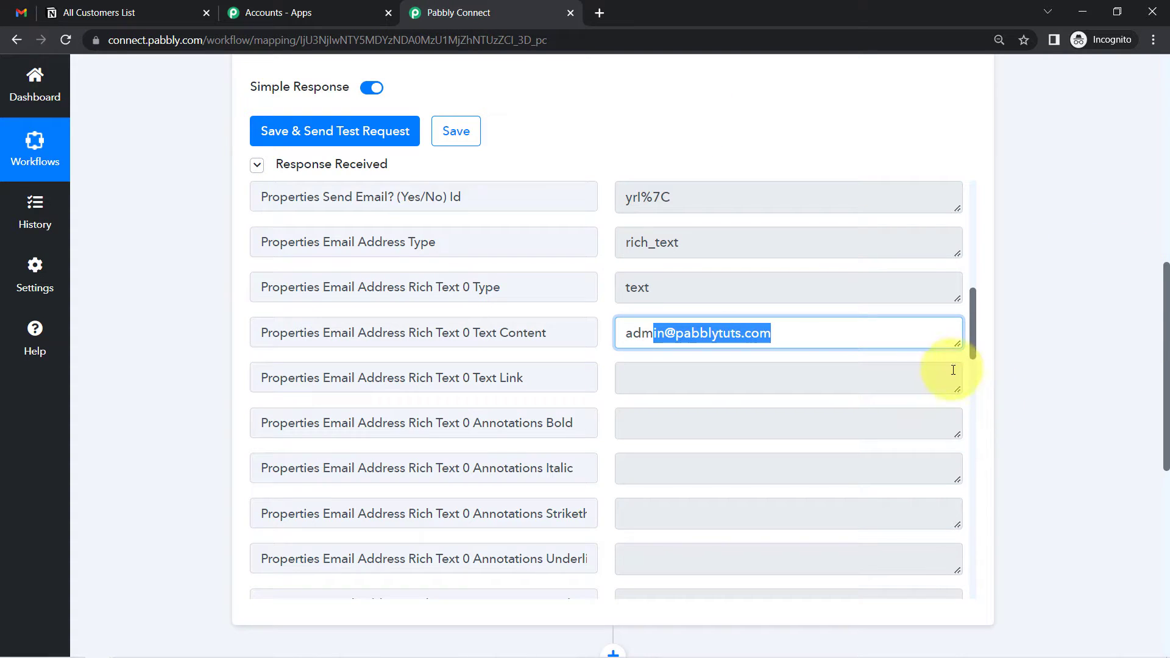
drag(971, 305, 989, 412)
drag(635, 363, 777, 365)
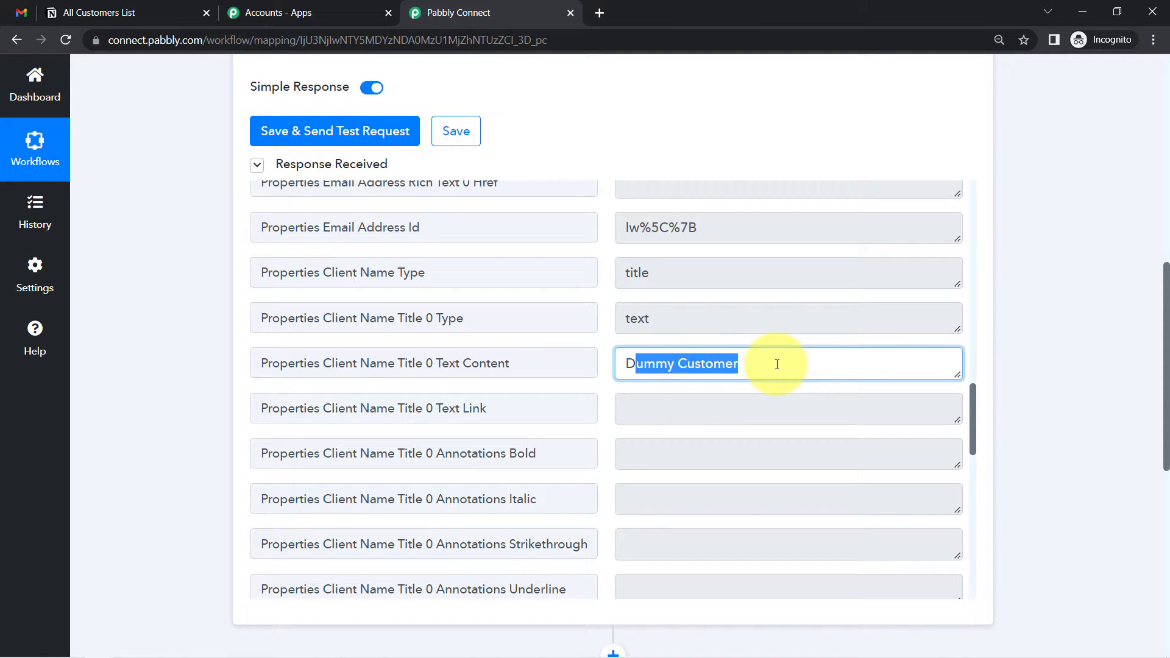
click(67, 12)
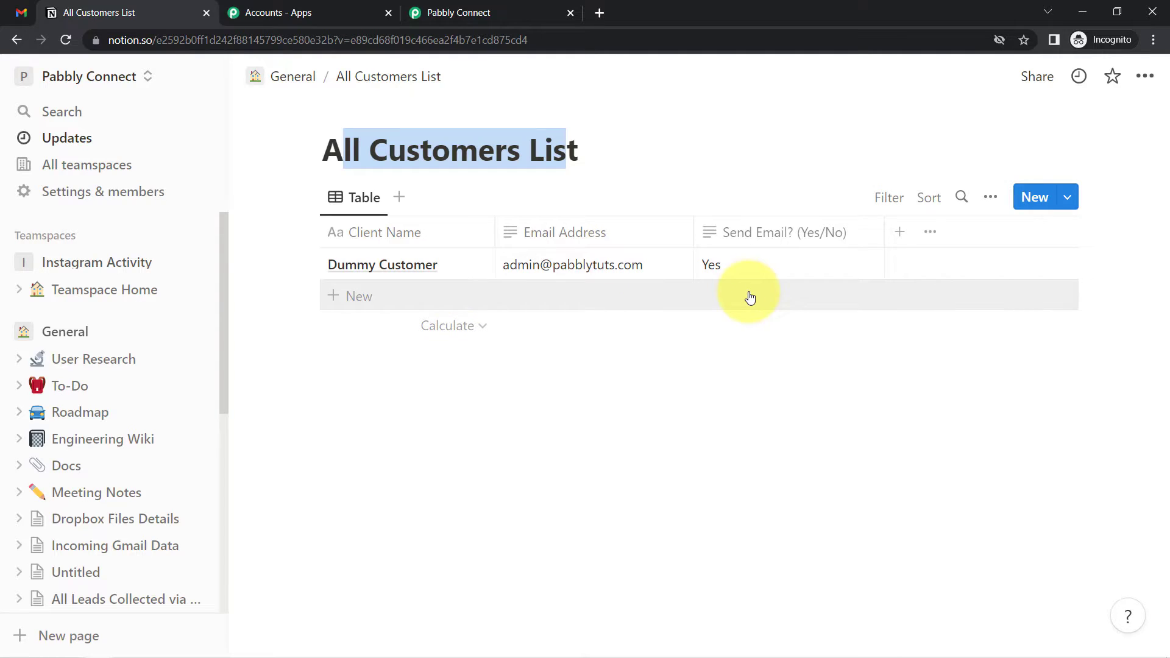
click(549, 23)
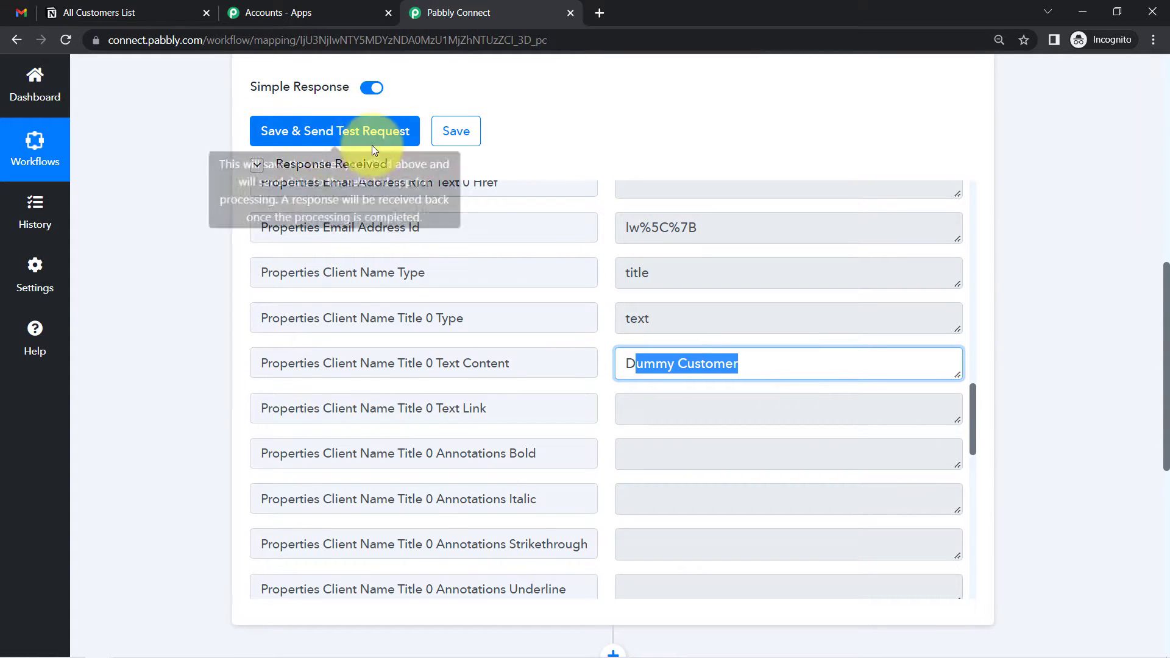
Add a Demo Lead row with an e-mail address and Send Email set to Yes in Notion, then resend the trigger's test request
click(340, 134)
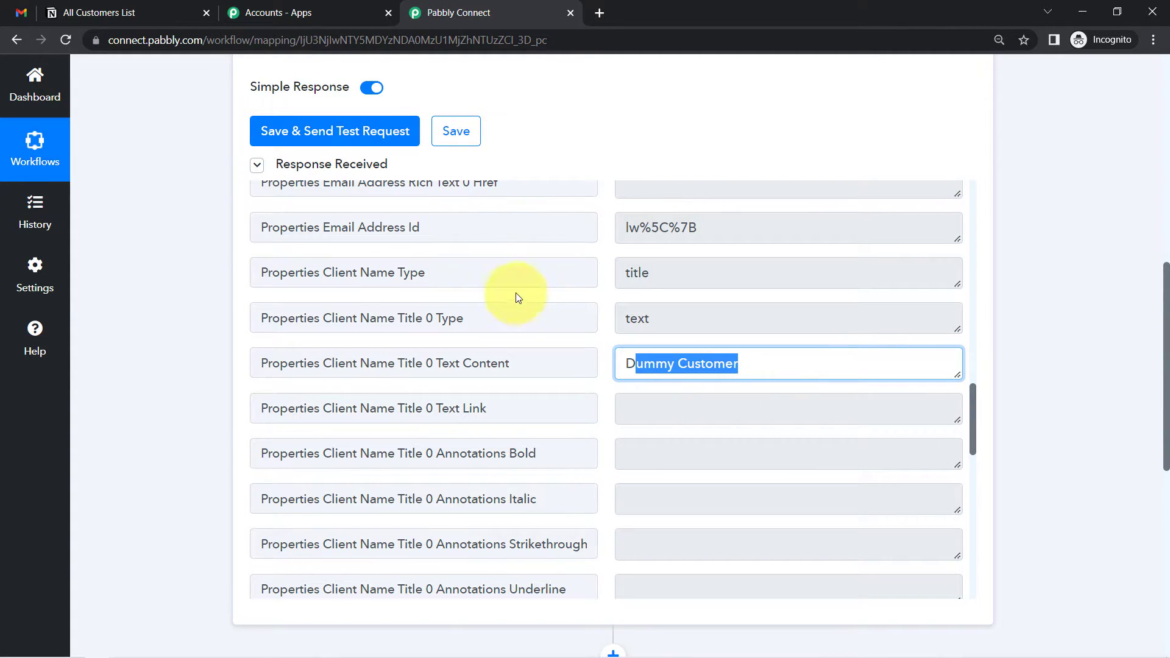
click(98, 13)
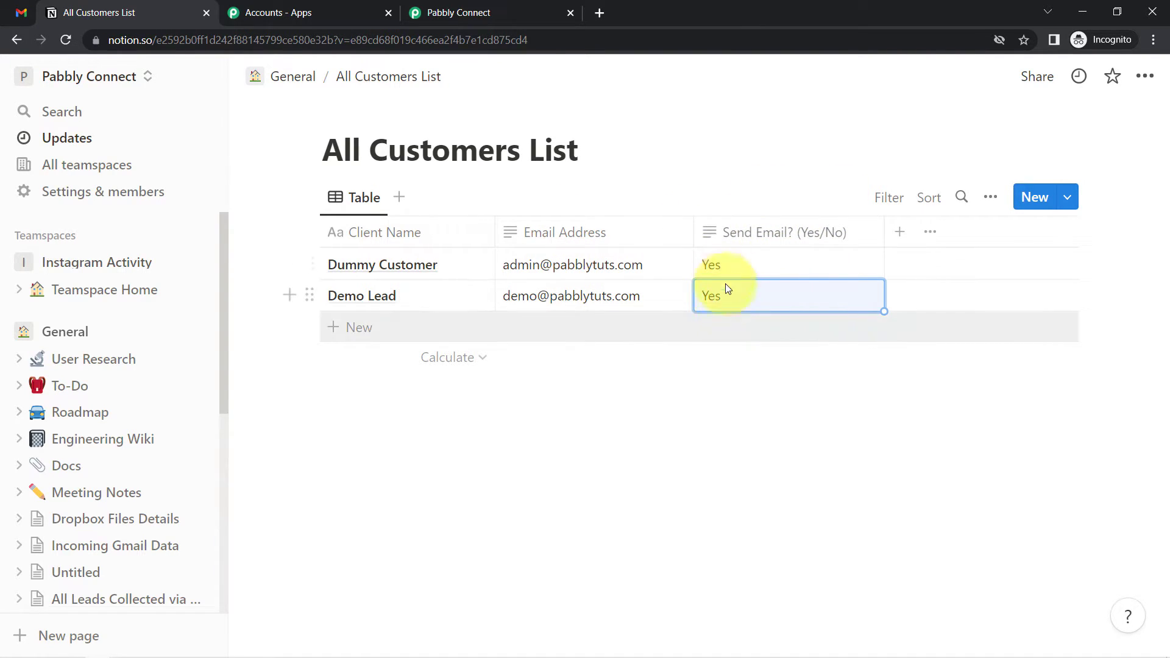
click(463, 12)
click(320, 134)
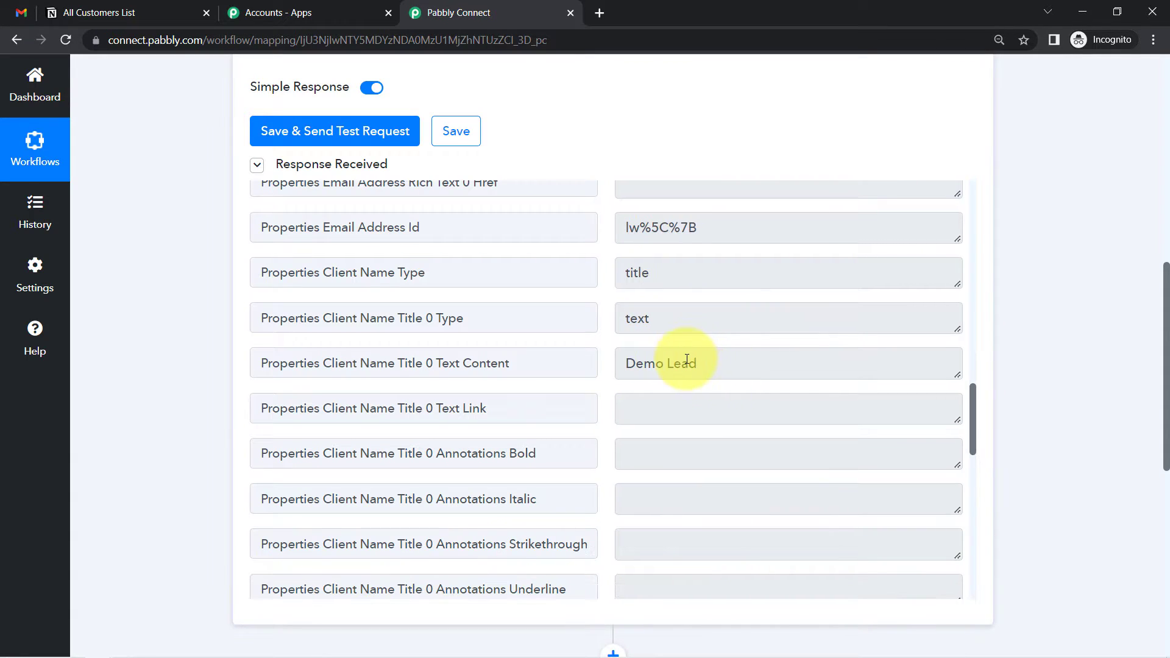
Check the client name, email address and Send Email values in the trigger's new test response
triple_click(654, 363)
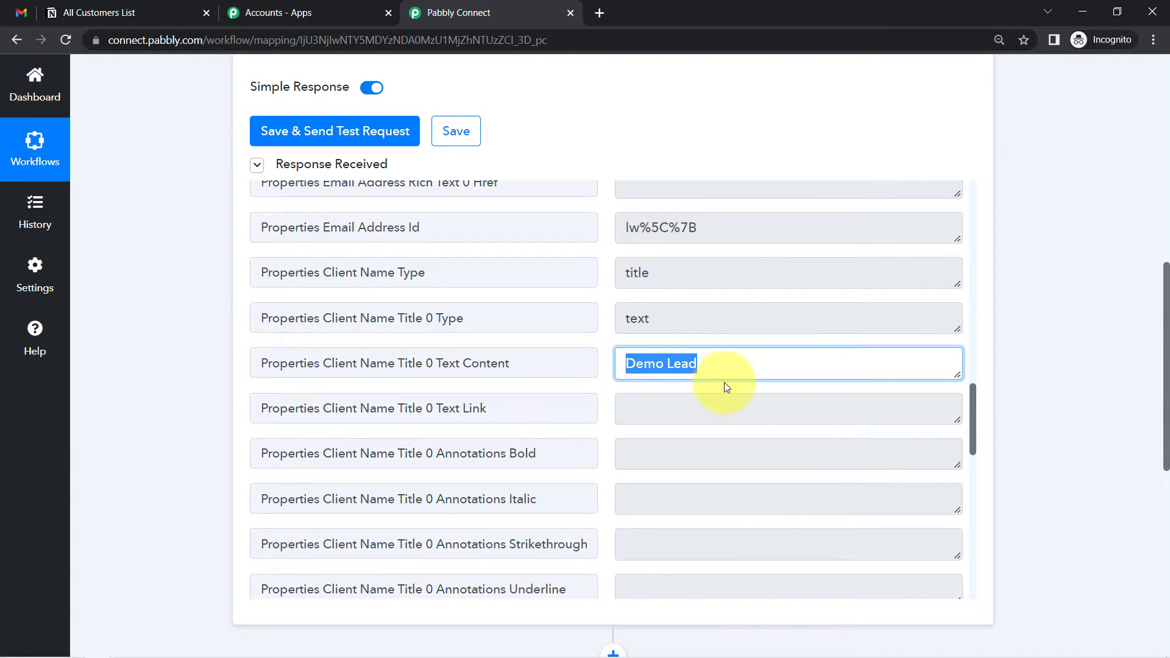
drag(971, 424, 971, 387)
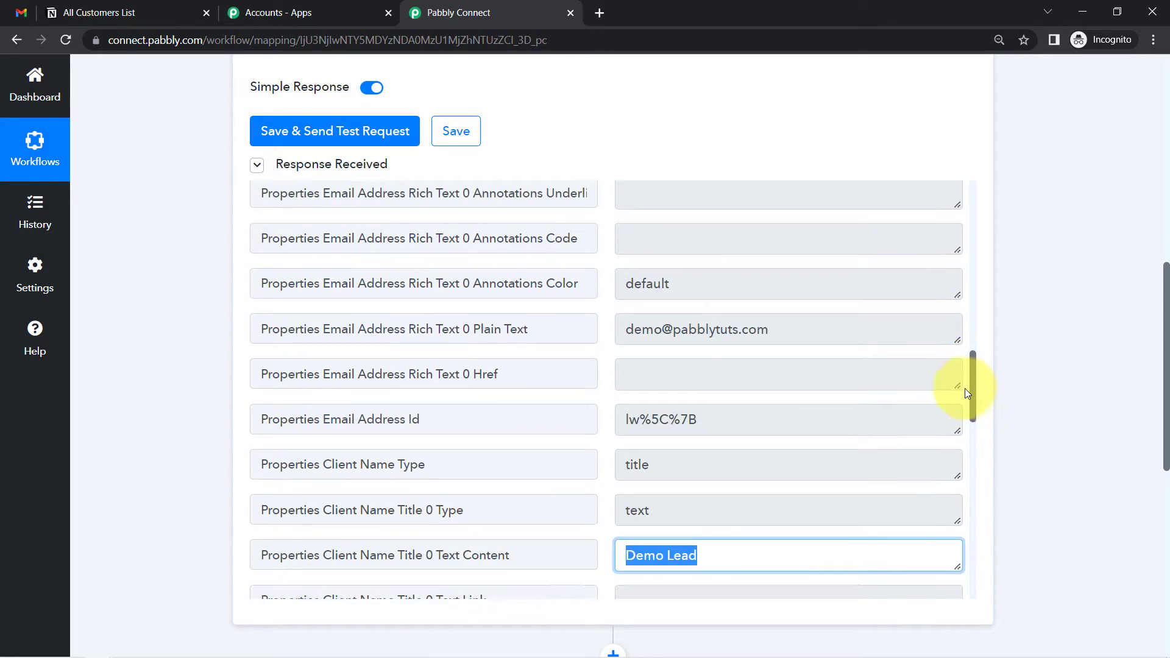
drag(721, 378, 636, 389)
drag(980, 405, 975, 237)
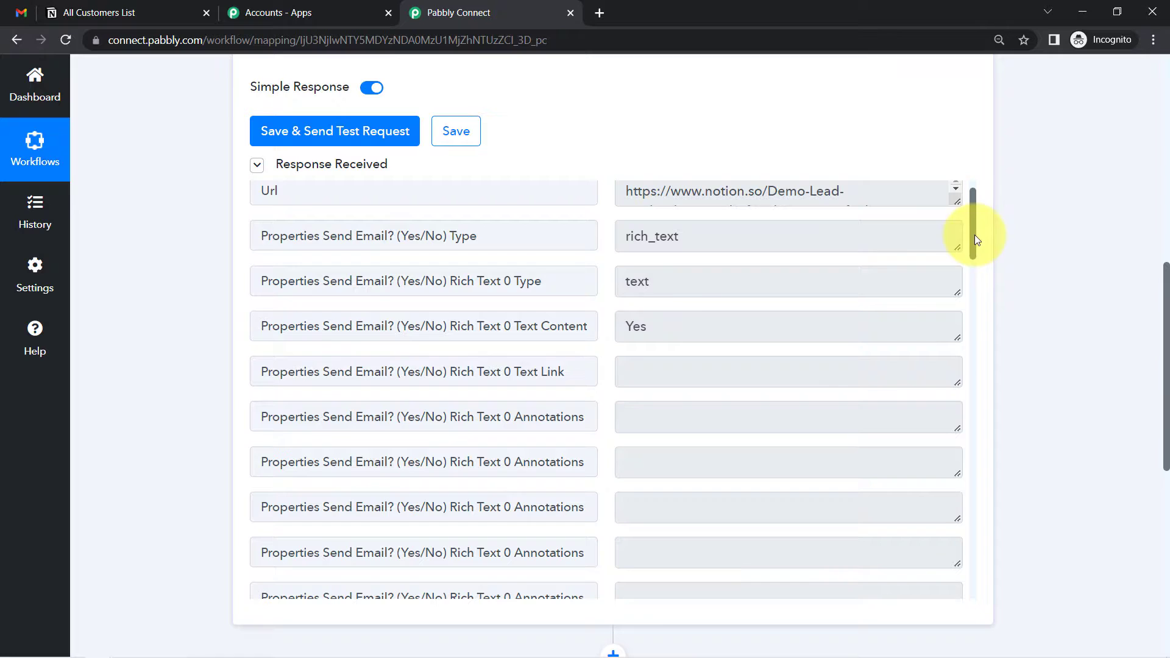
drag(643, 332, 614, 334)
click(173, 345)
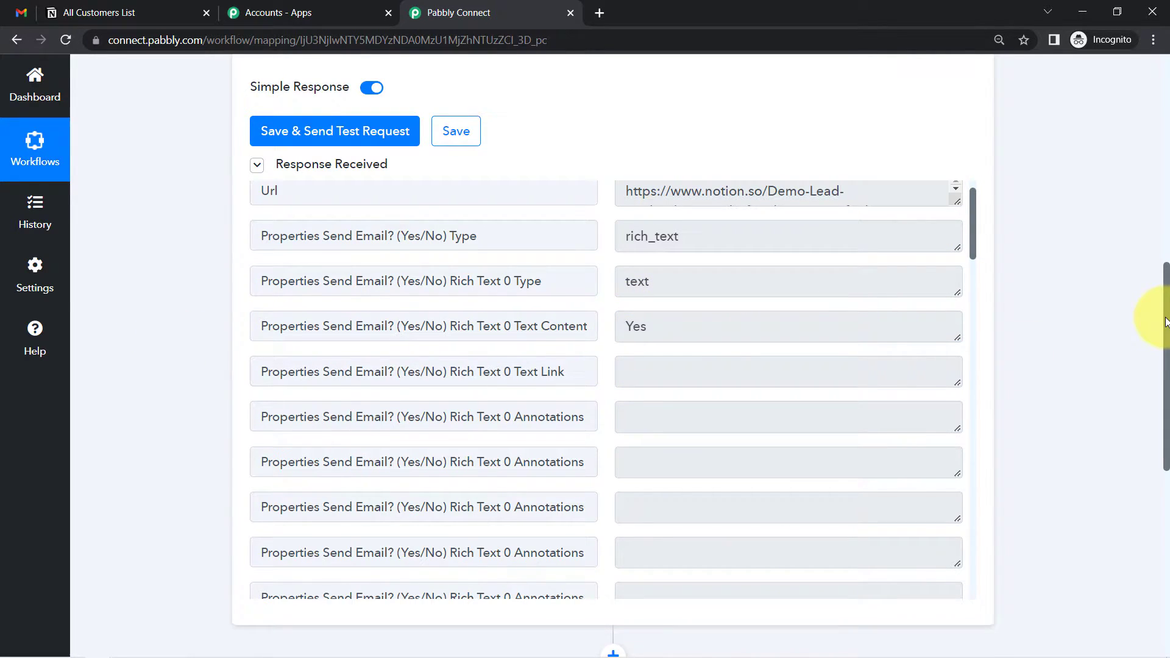
Set the workflow's second step to the Gmail app with Send Email as its action event
drag(1166, 323, 1166, 328)
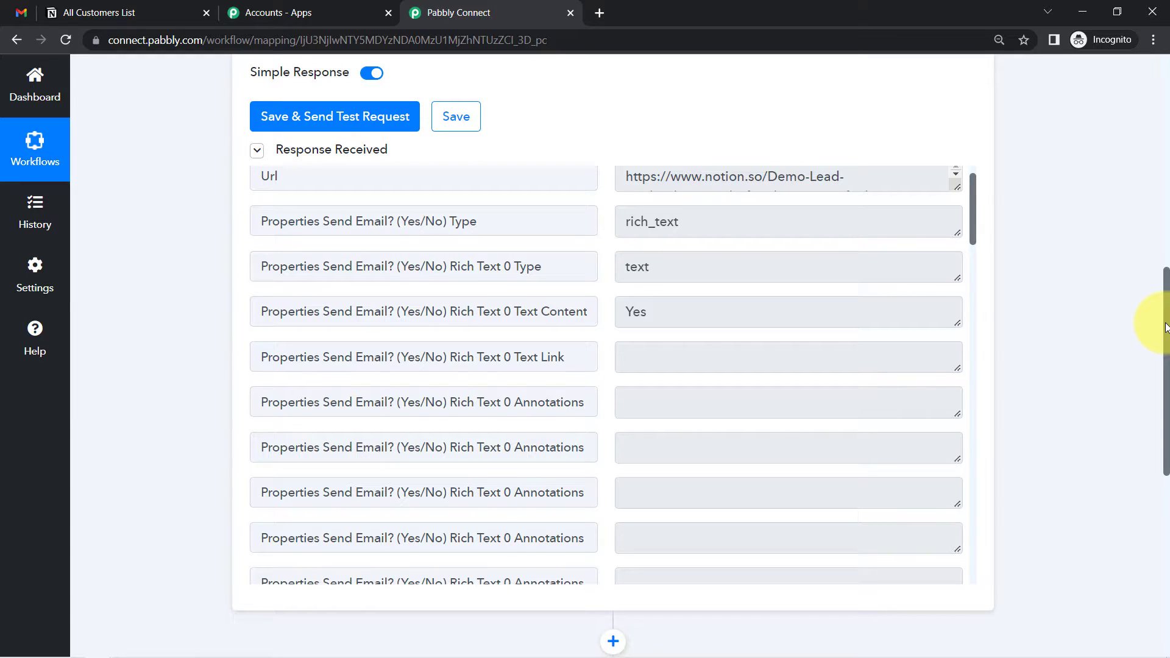
drag(1166, 327, 1166, 418)
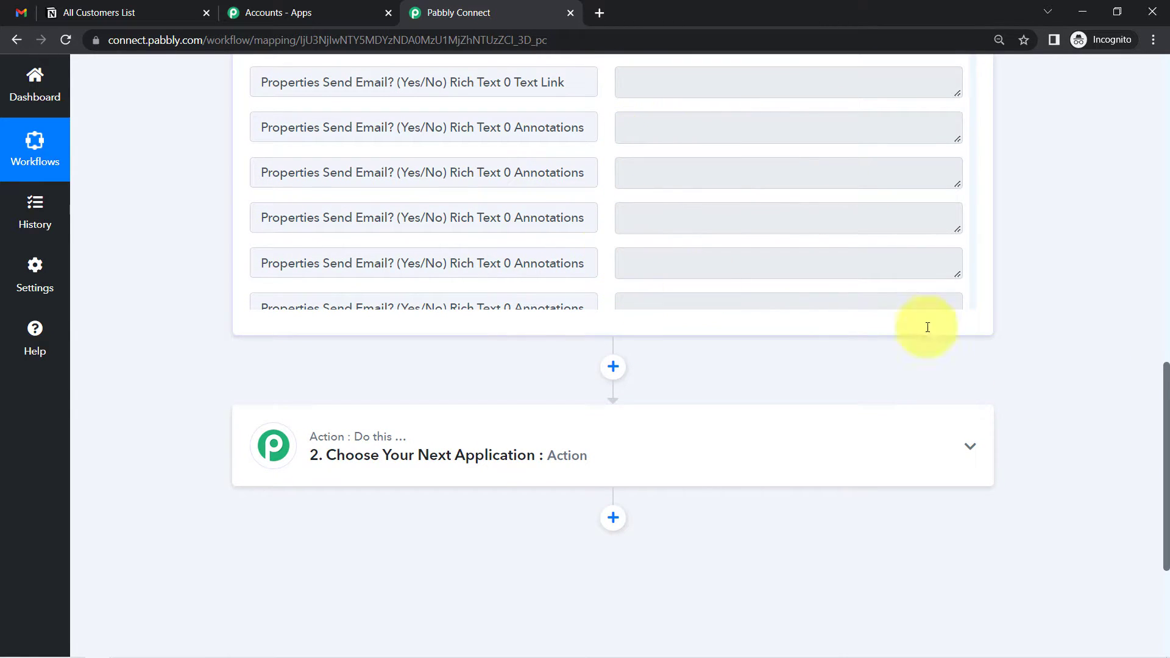
scroll(1036, 411, down, 3)
click(488, 256)
click(270, 340)
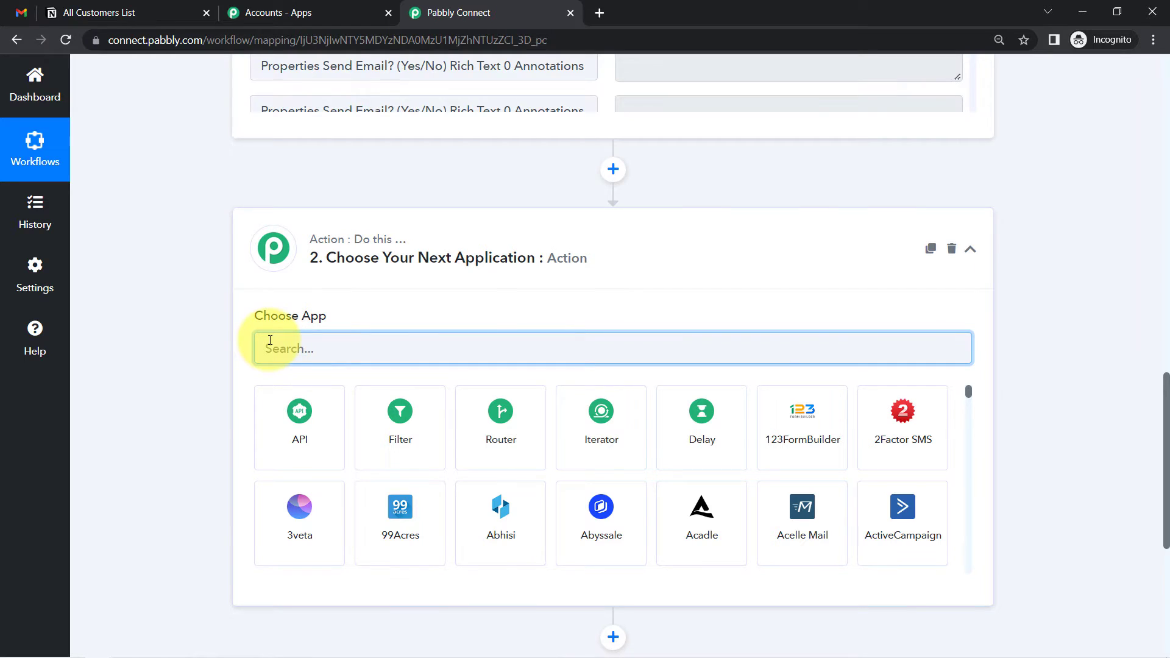
text(gmail)
click(393, 417)
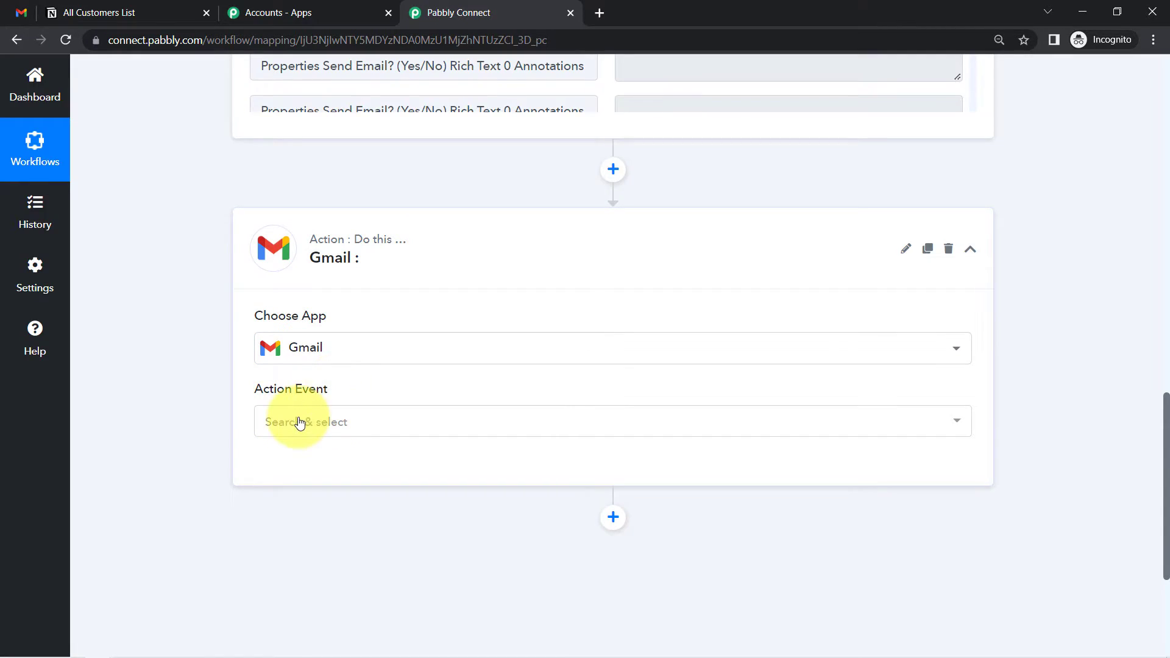
click(384, 420)
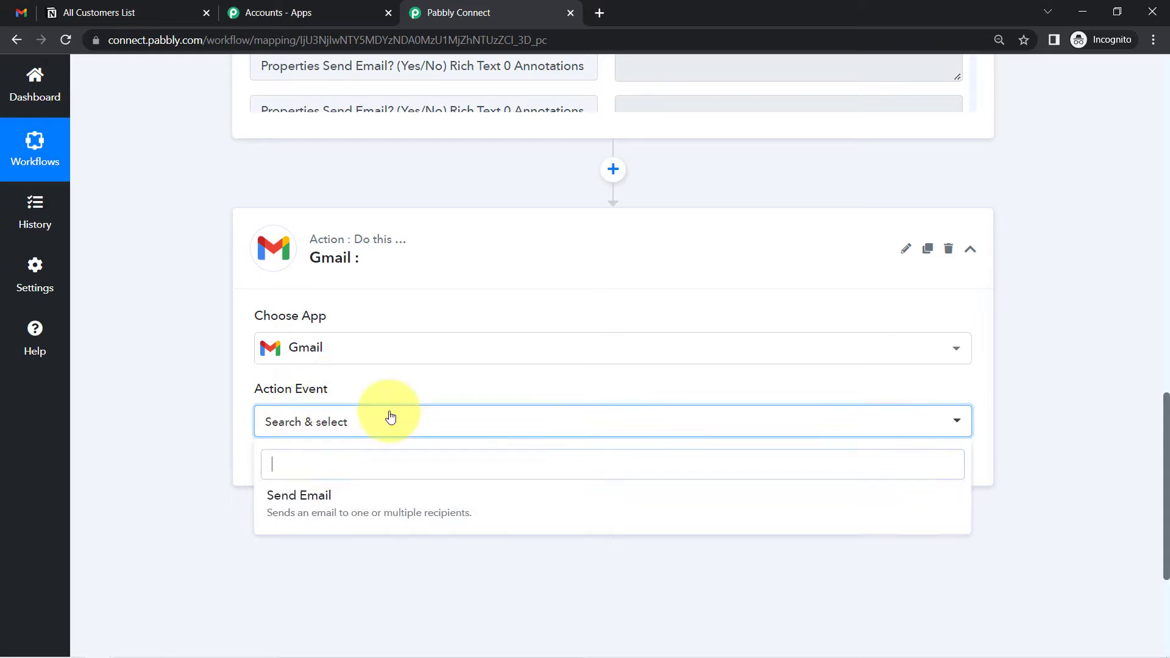
click(326, 500)
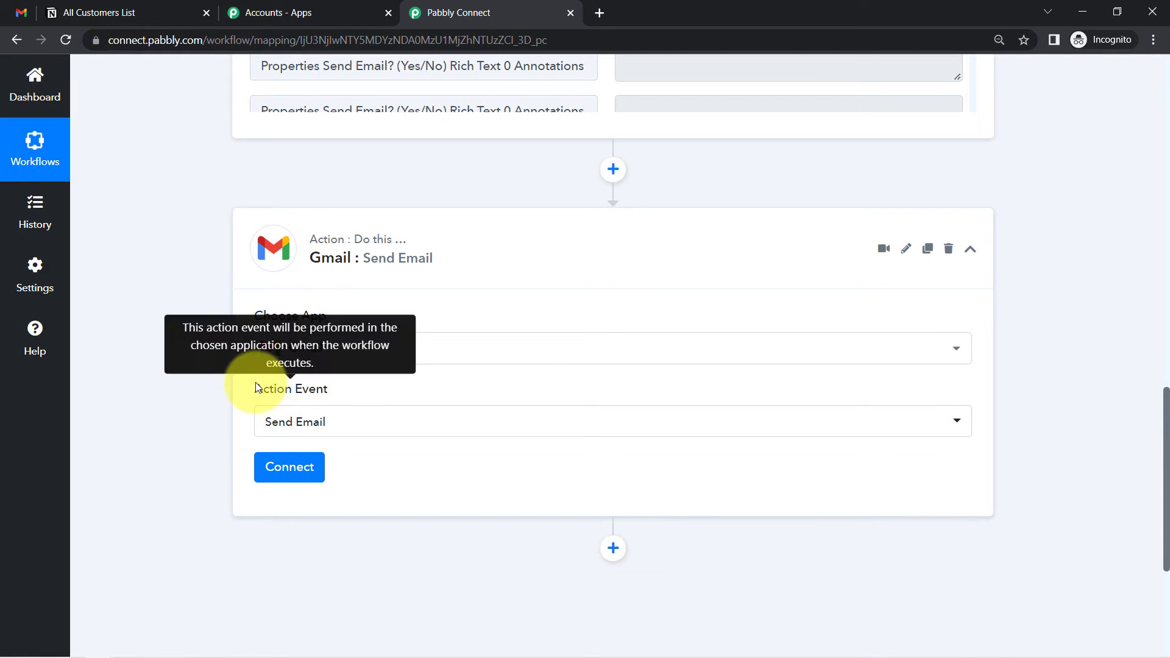
click(330, 423)
click(149, 481)
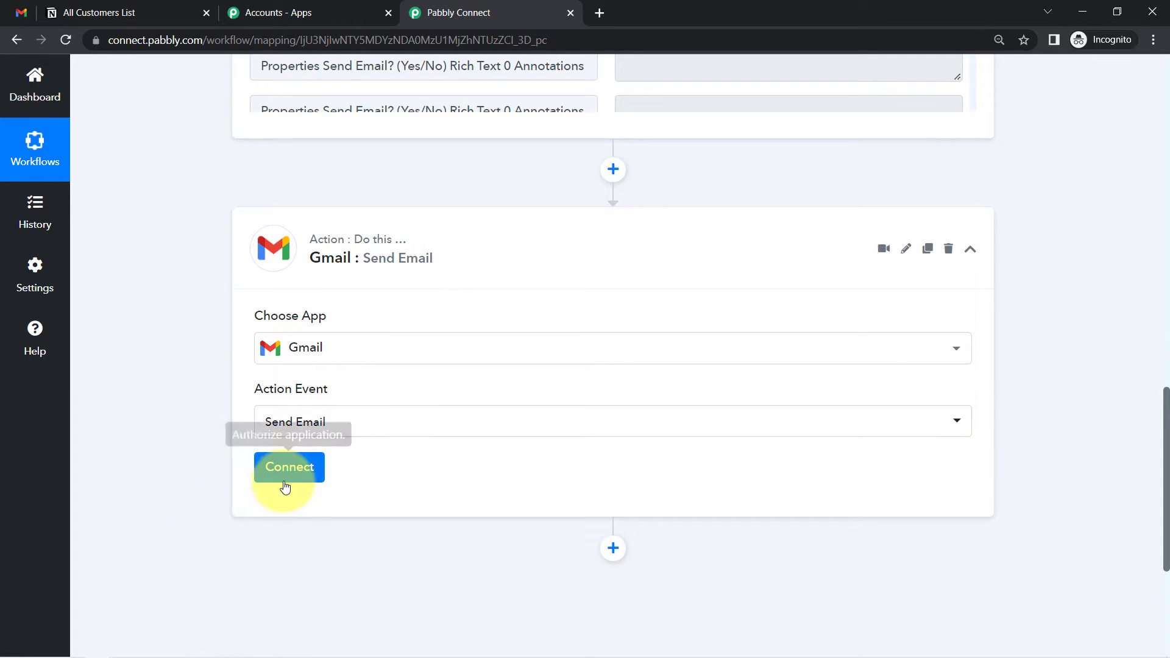
Connect the action through a new Gmail connection, authorizing Pabbly Connect with the first listed Google account
click(287, 469)
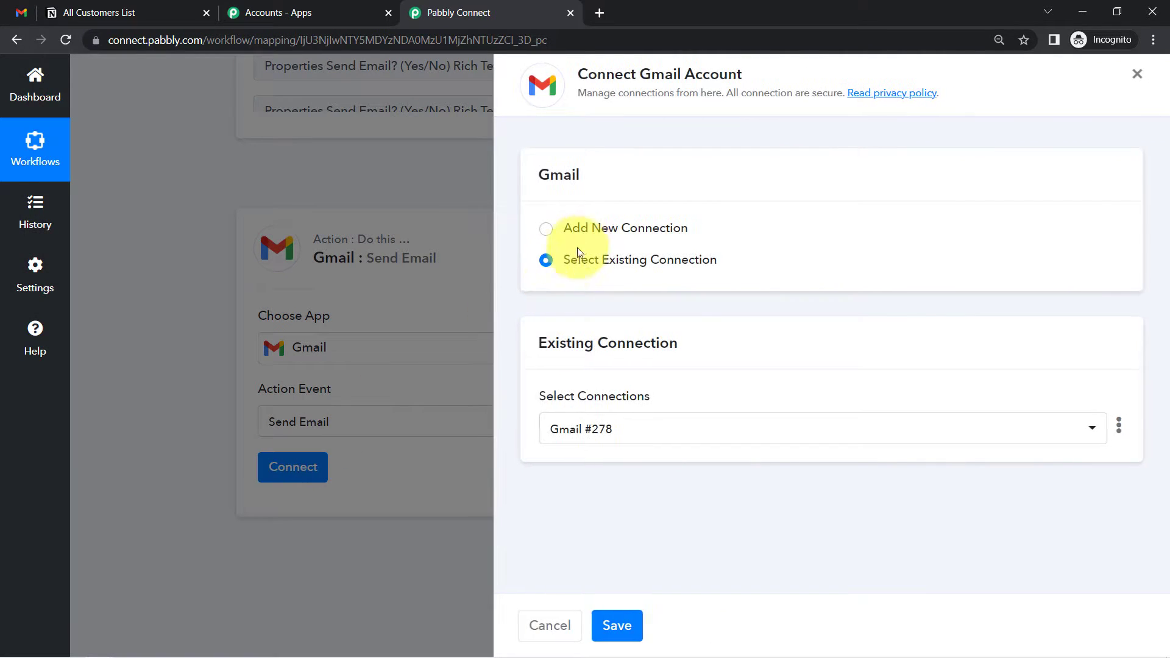
click(596, 237)
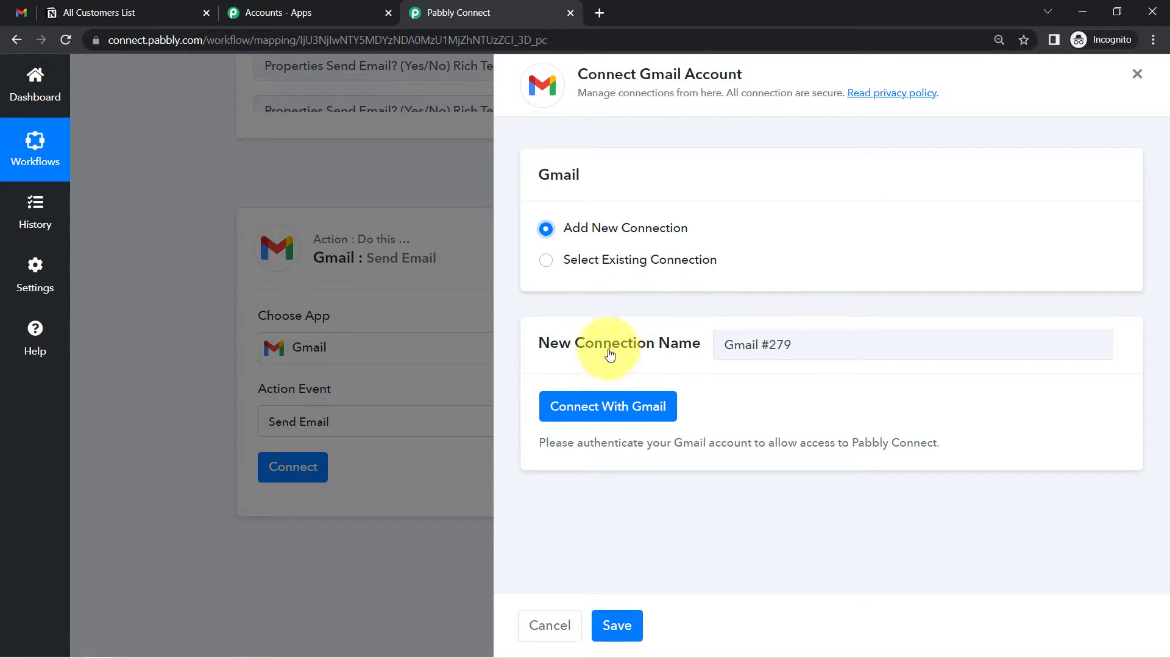
click(607, 405)
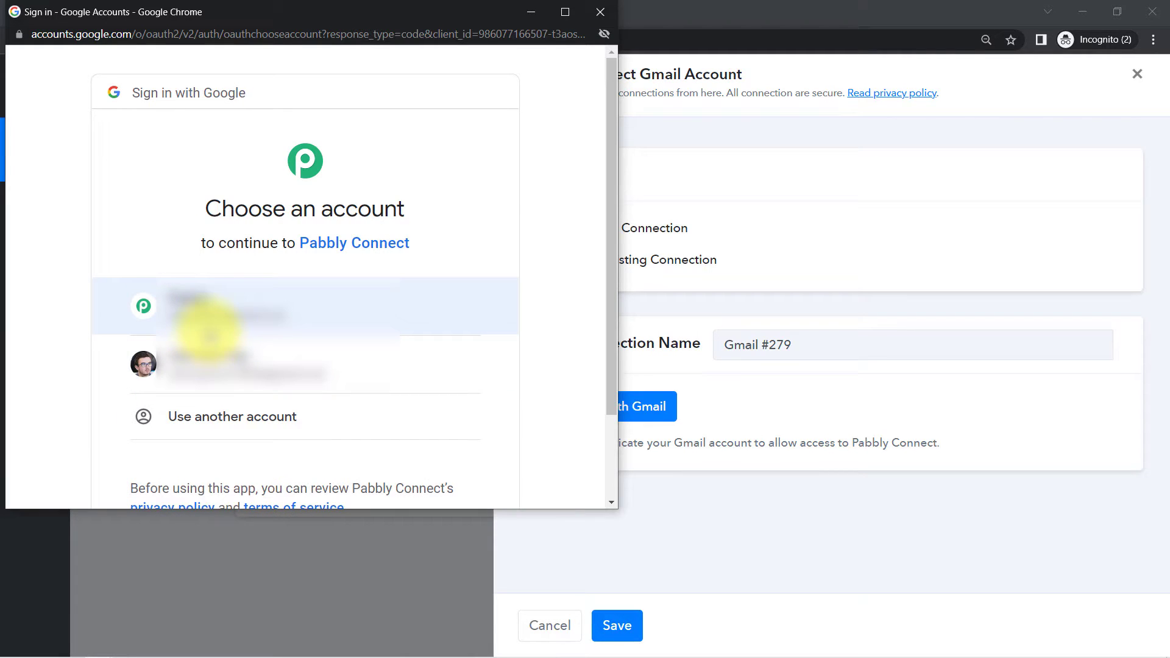
click(210, 335)
scroll(385, 372, up, 1)
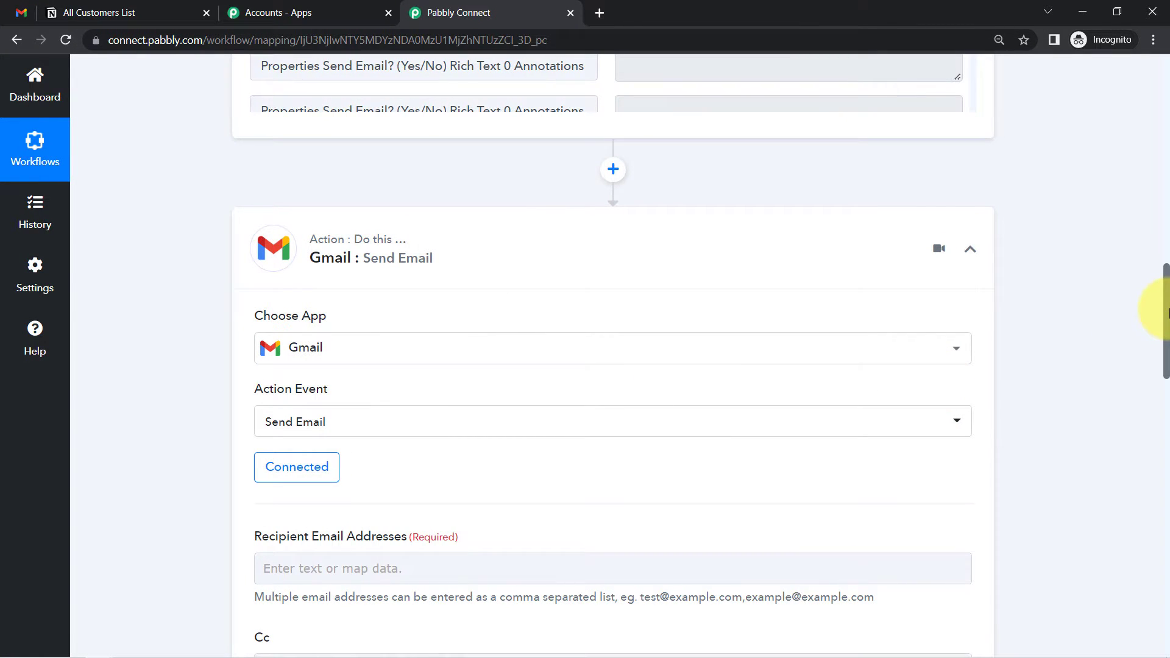
Examine the Gmail action's recipient and other email fields and the trigger response data available for mapping
drag(1165, 311, 1166, 371)
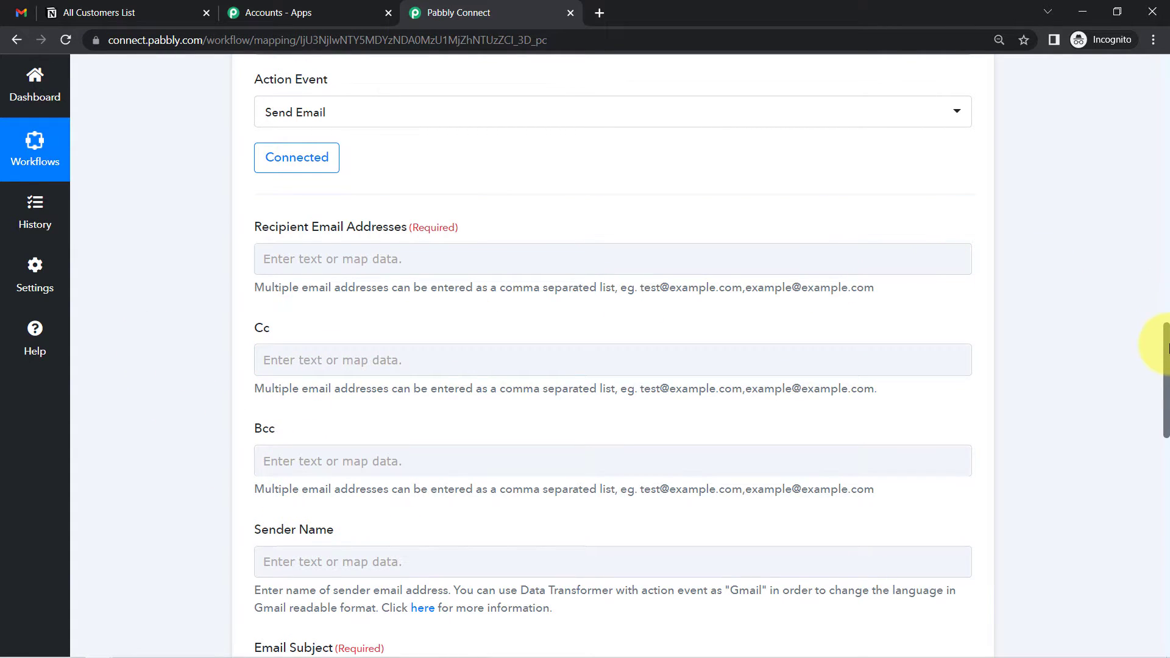
mouse_move(1167, 345)
mouse_down()
mouse_move(1166, 323)
mouse_move(1166, 341)
mouse_up()
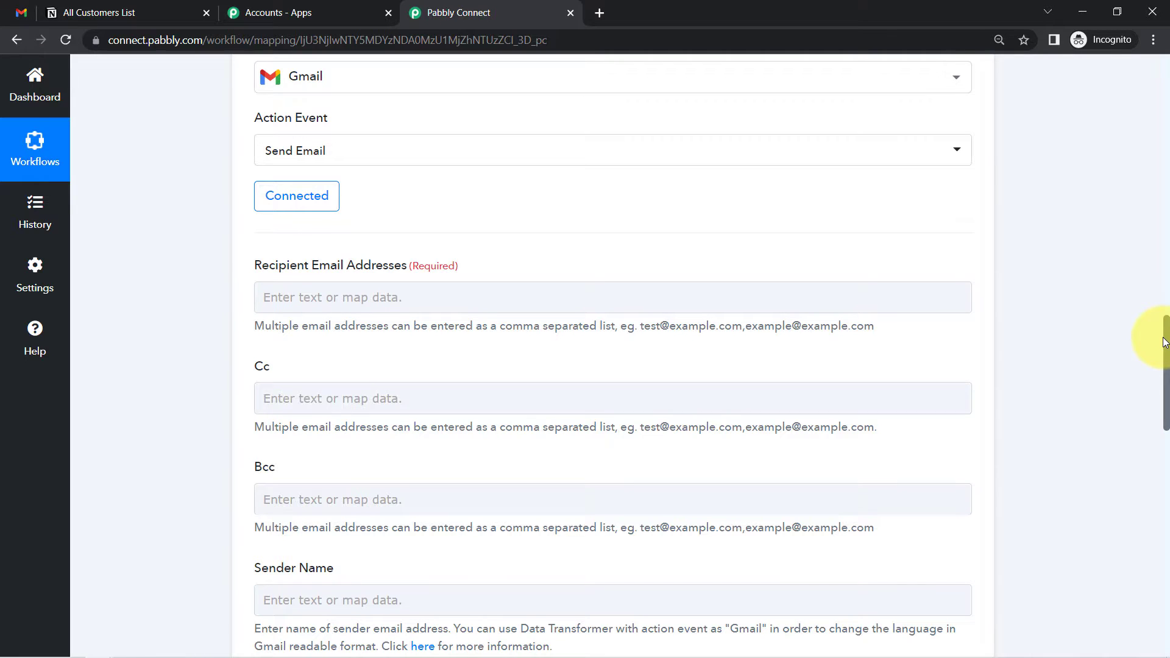
scroll(1165, 340, down, 1)
drag(289, 202, 394, 226)
click(394, 227)
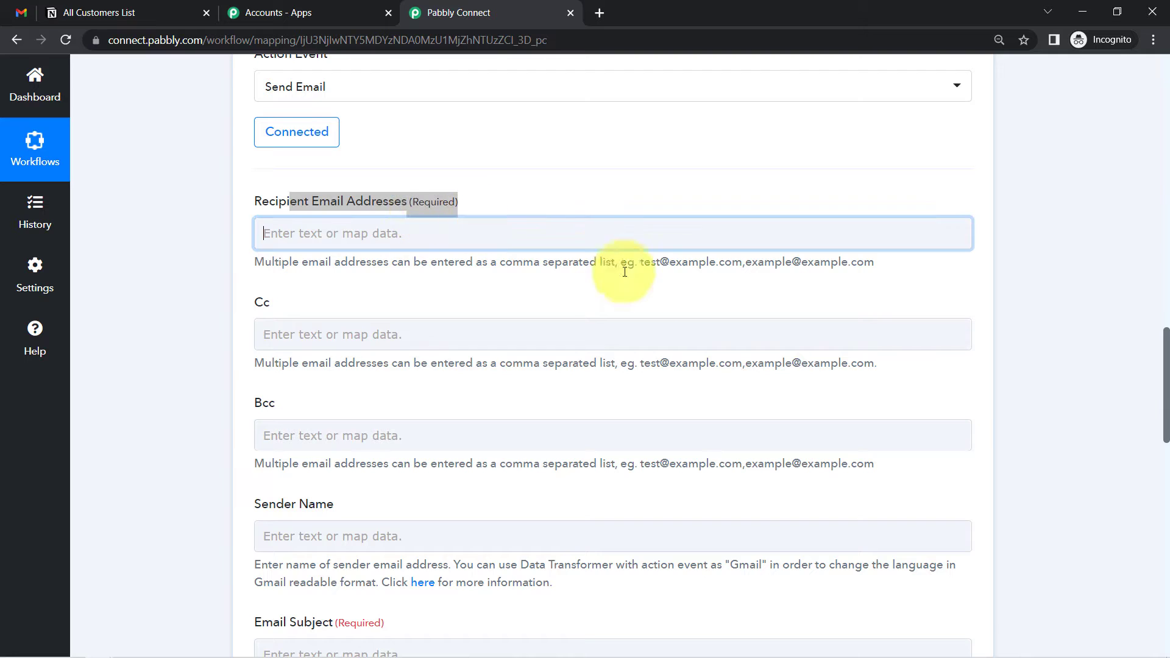
scroll(1158, 402, up, 1)
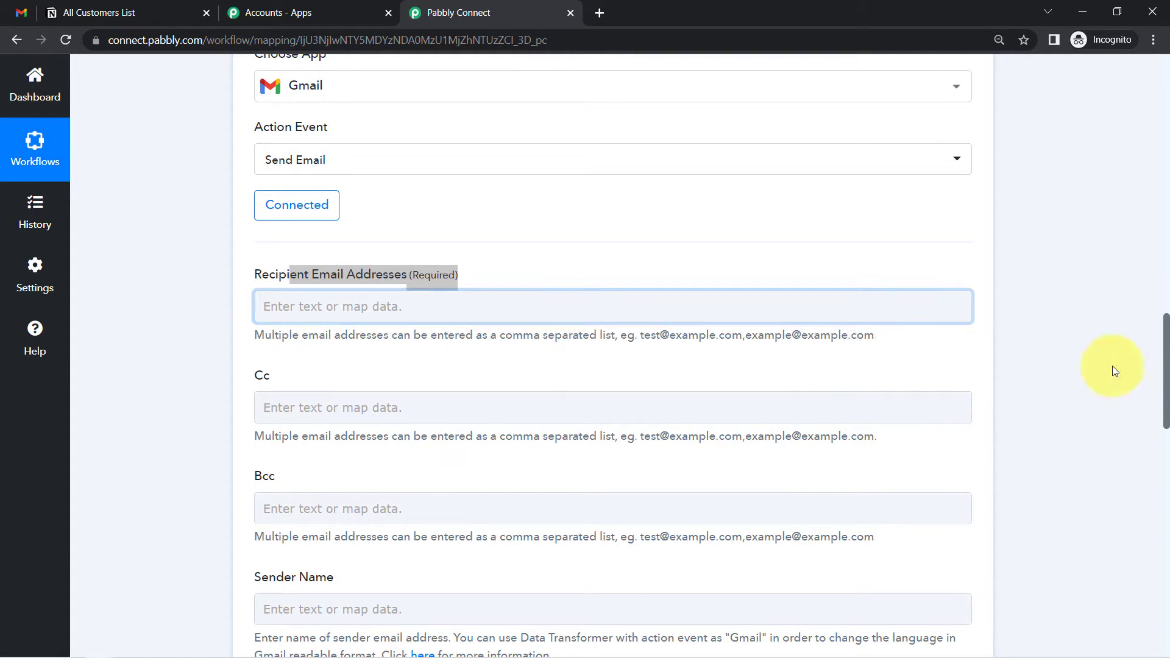
drag(1168, 379, 1162, 239)
drag(976, 224, 975, 333)
drag(1167, 188, 1163, 341)
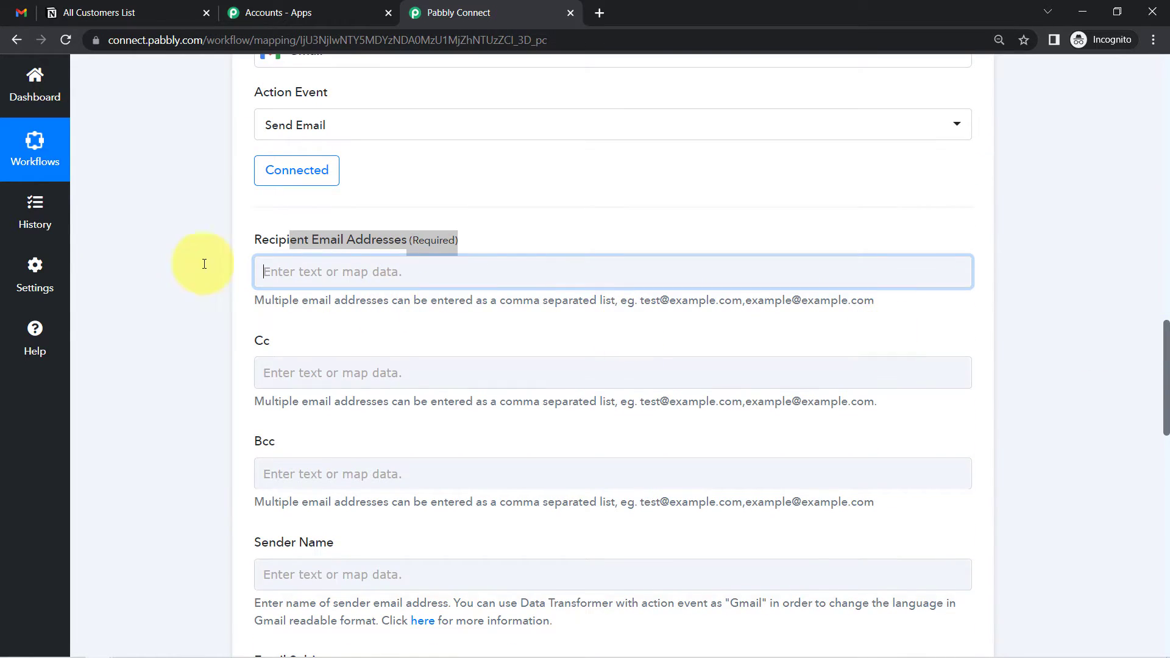
Map the recipient email address to the Notion response's Properties Email Address Rich Text 0 Plain Text value
click(269, 276)
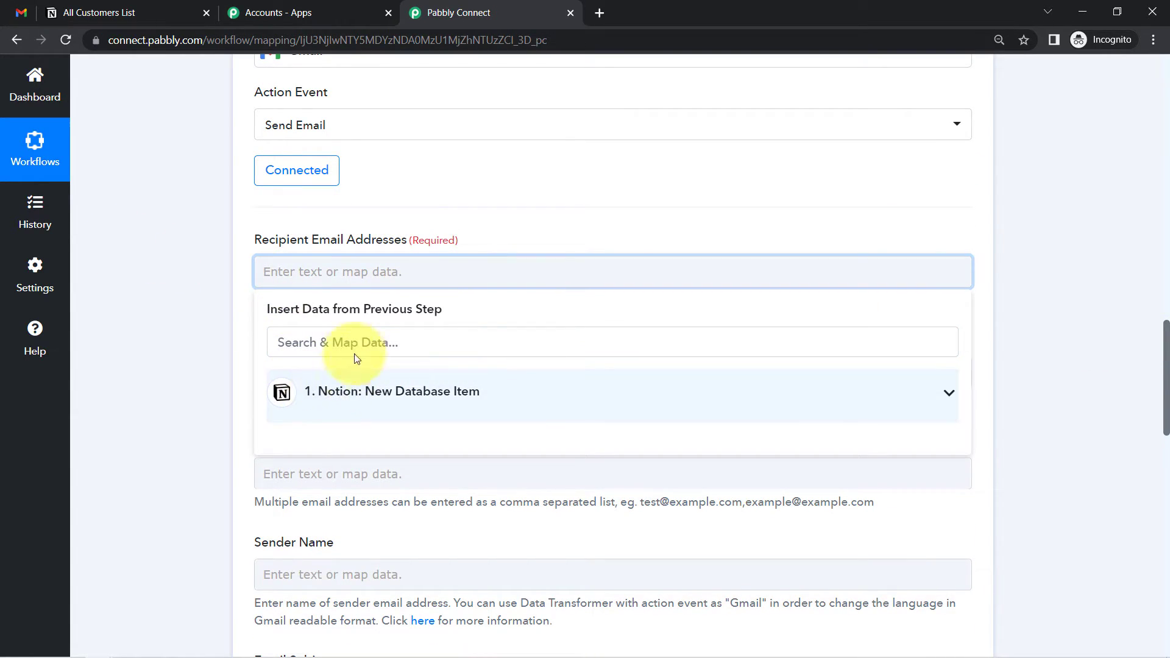
click(347, 401)
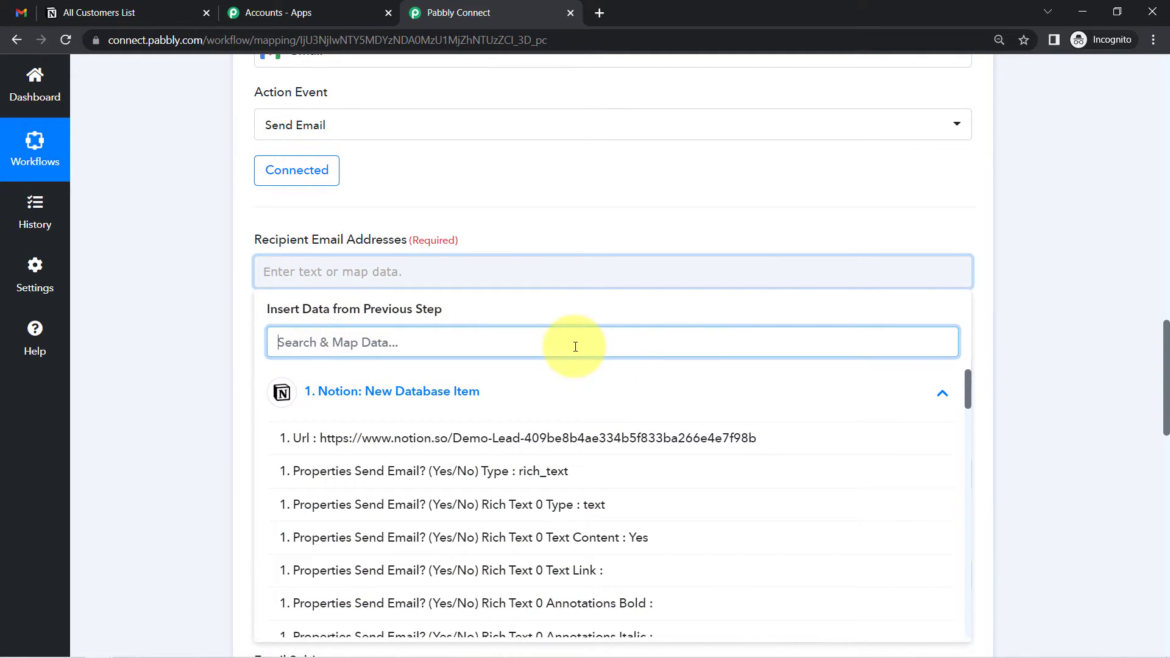
text(@)
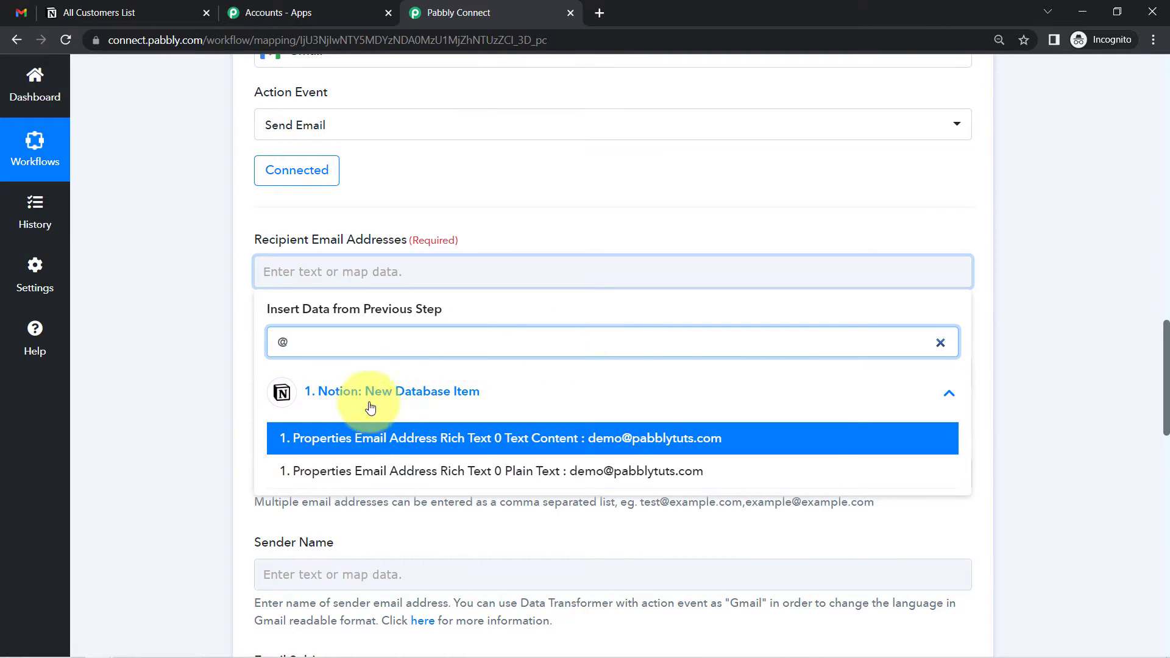
click(604, 450)
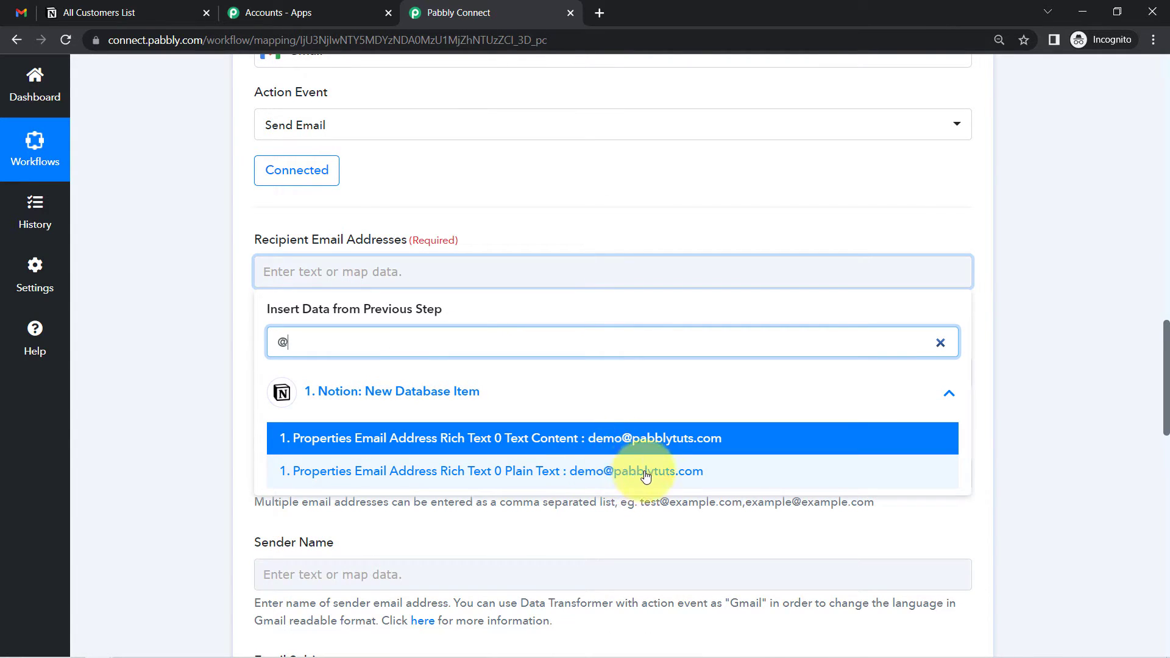
click(607, 479)
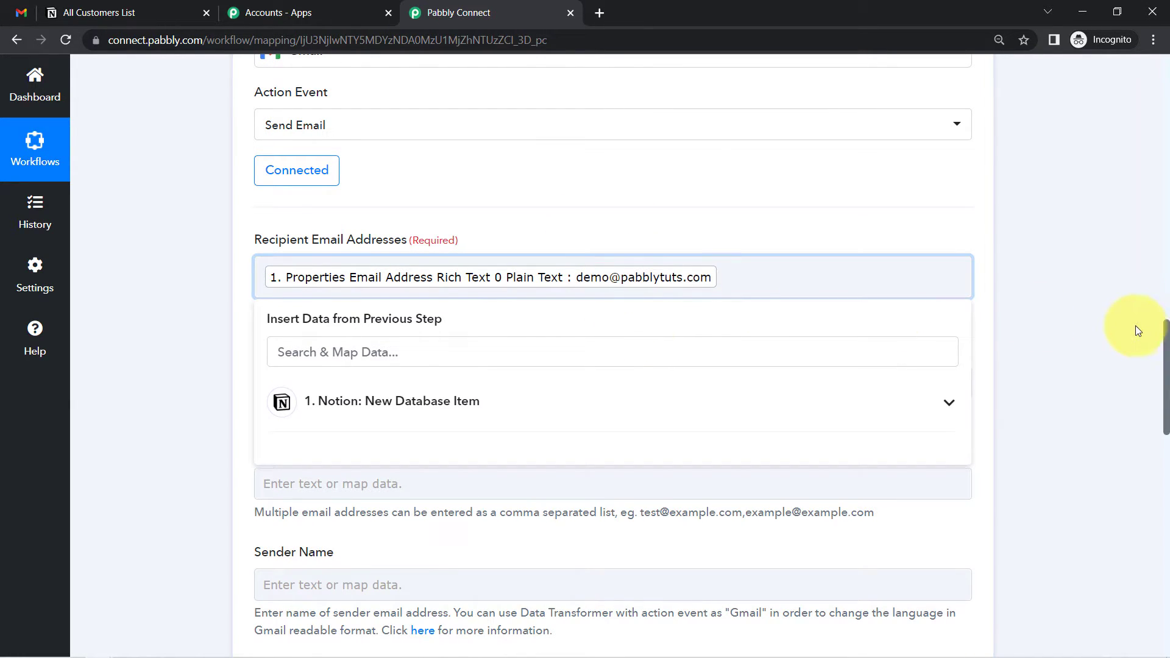
Set the sender name of the Gmail email to Pabbly
click(1160, 334)
drag(1167, 338, 1167, 413)
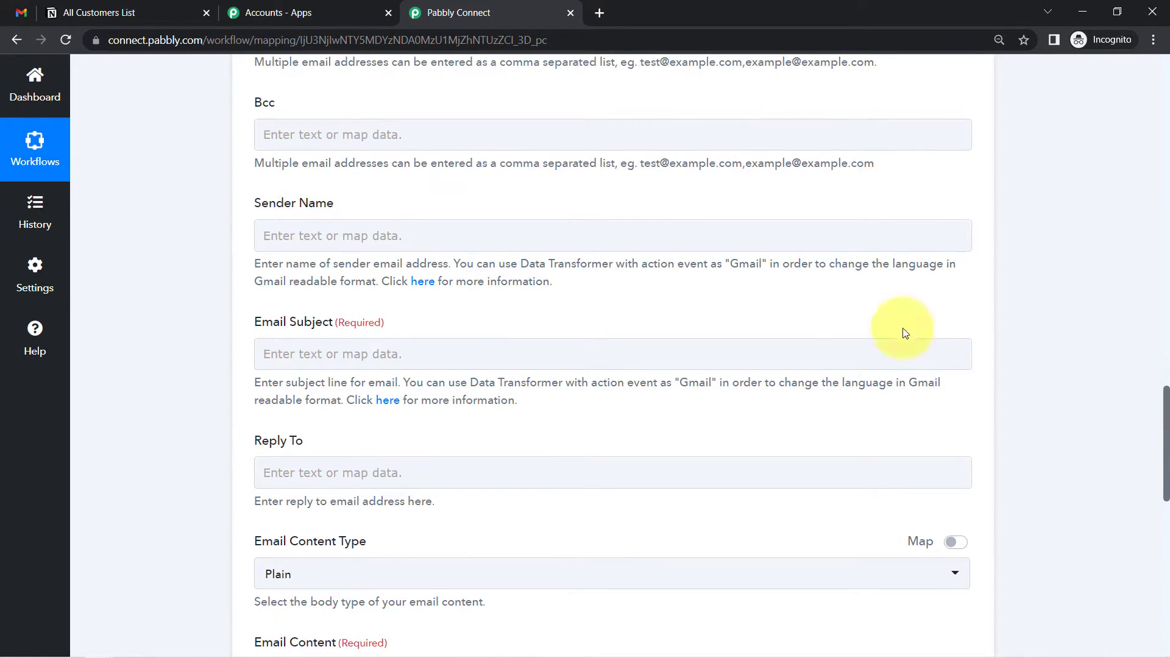
click(294, 247)
text(Pabbly)
click(202, 189)
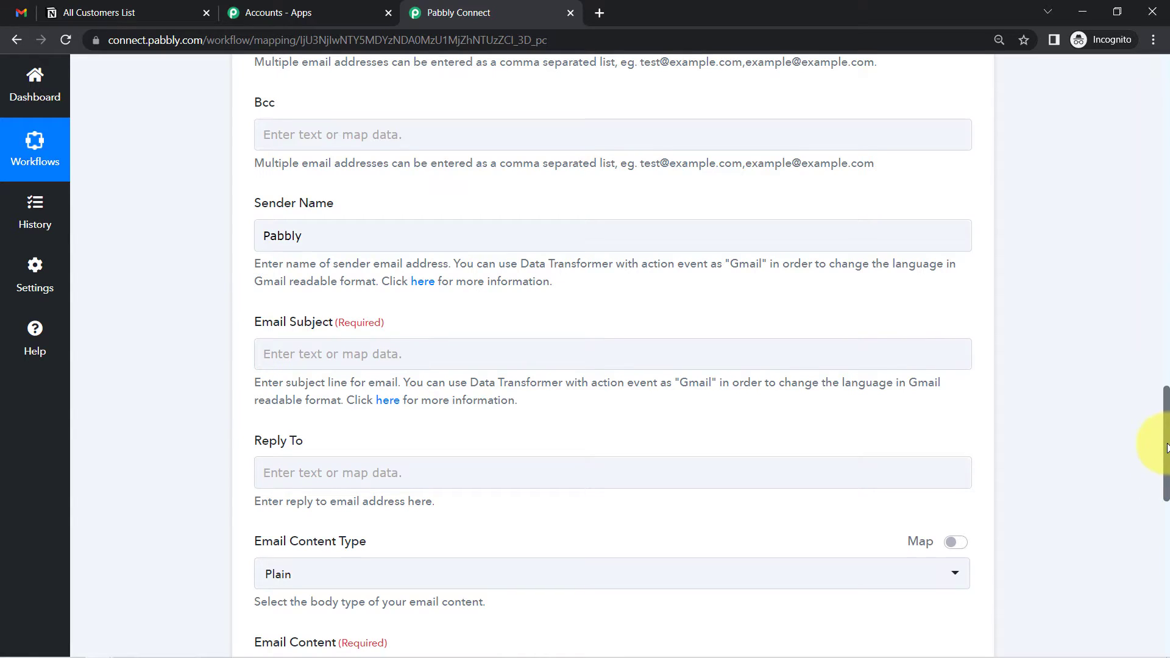
Switch to the email draft in Notepad and change its sign-off to "ABC Cafe"
scroll(1158, 448, down, 2)
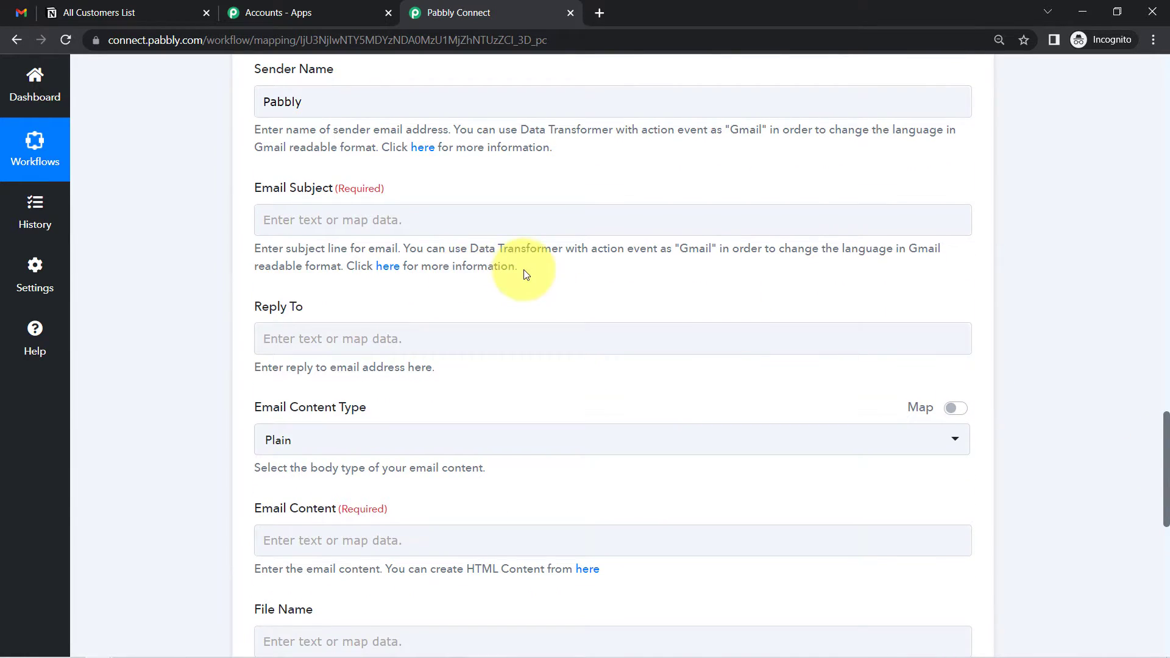
click(342, 232)
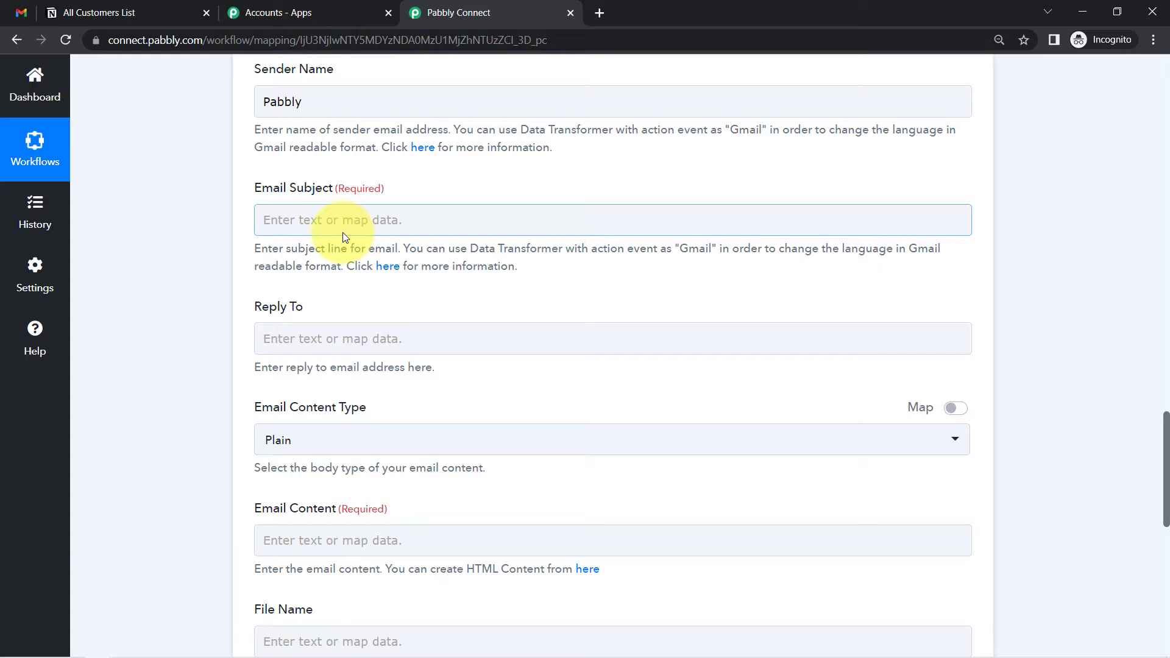
click(224, 359)
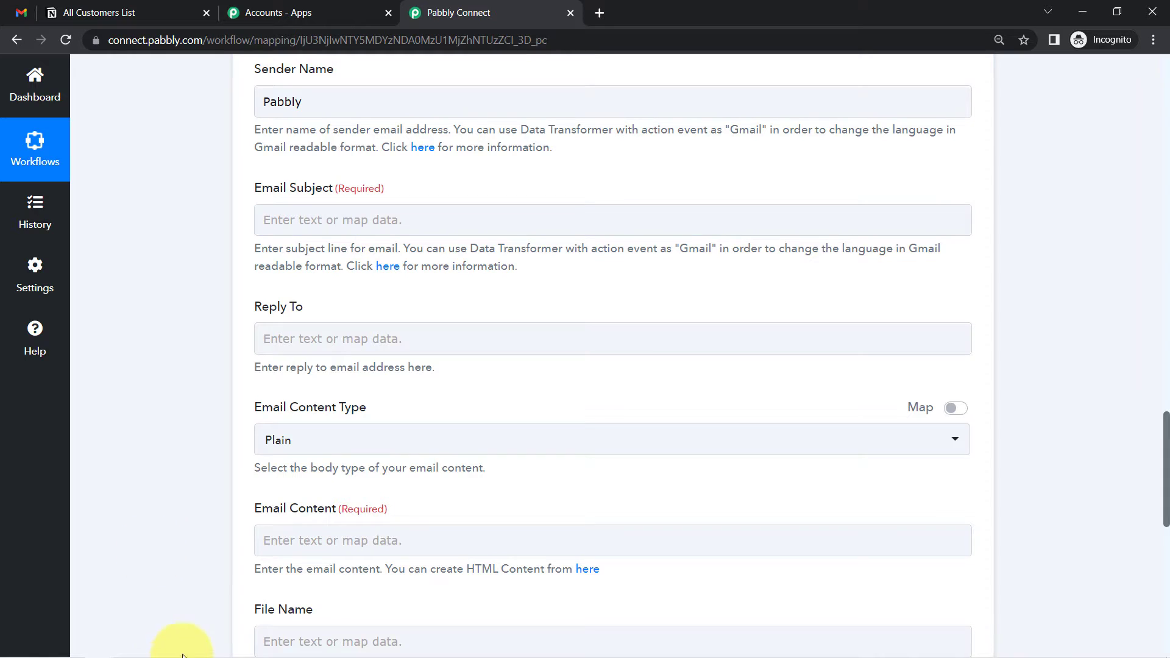
mouse_move(204, 638)
click(127, 646)
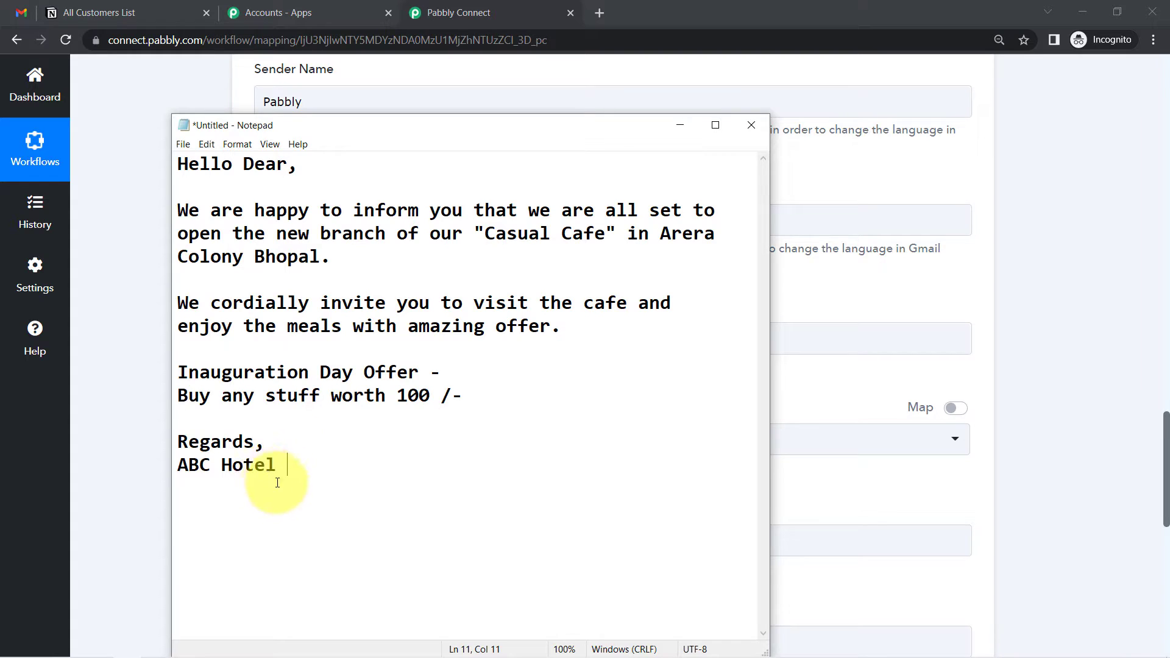
drag(278, 463, 177, 160)
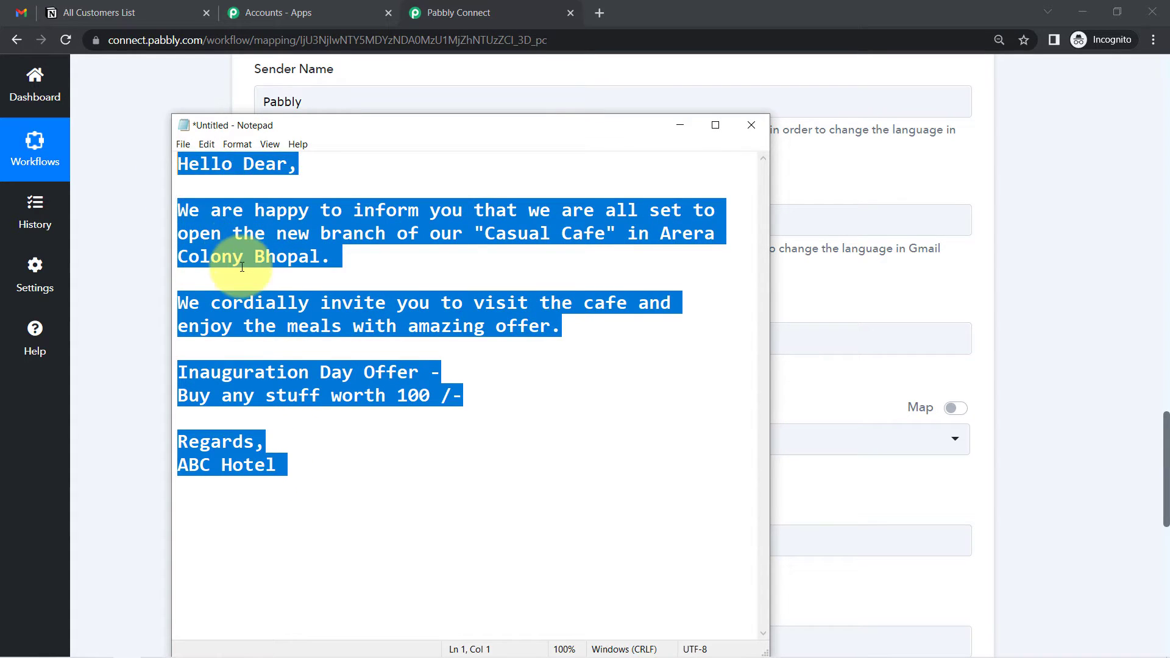
click(243, 257)
click(256, 465)
text(Cafe)
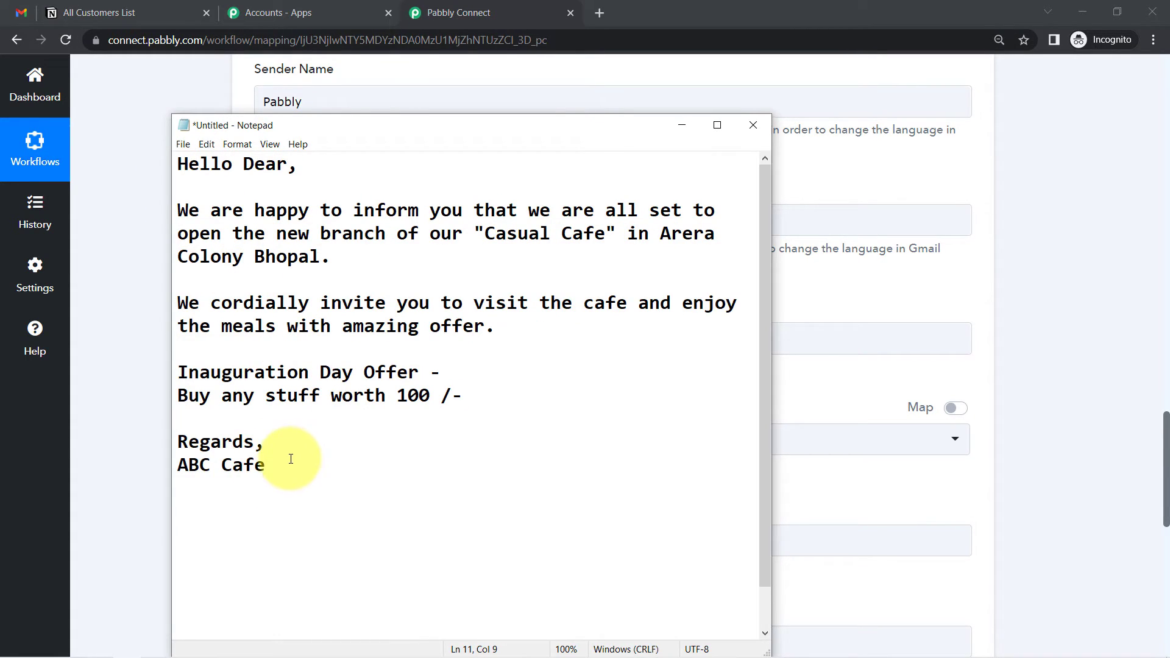
Copy the whole Casual Cafe invitation from Notepad into the Gmail action's email content in Pabbly Connect
drag(274, 453, 175, 151)
key(ctrl+c)
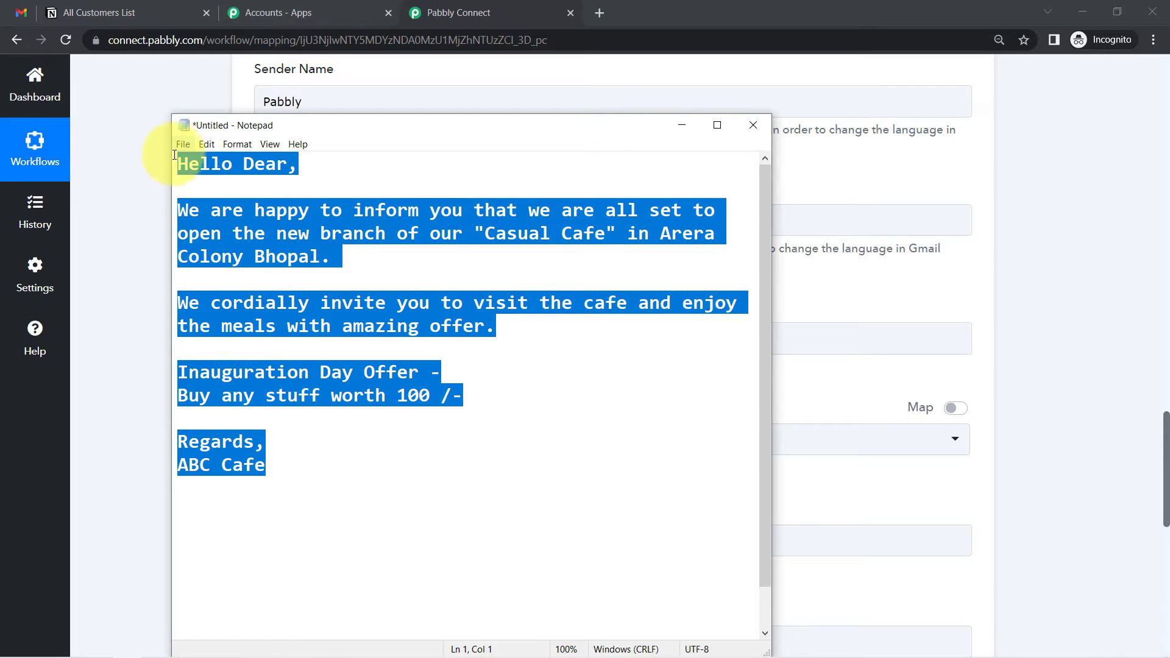
key(alt+Tab)
click(387, 541)
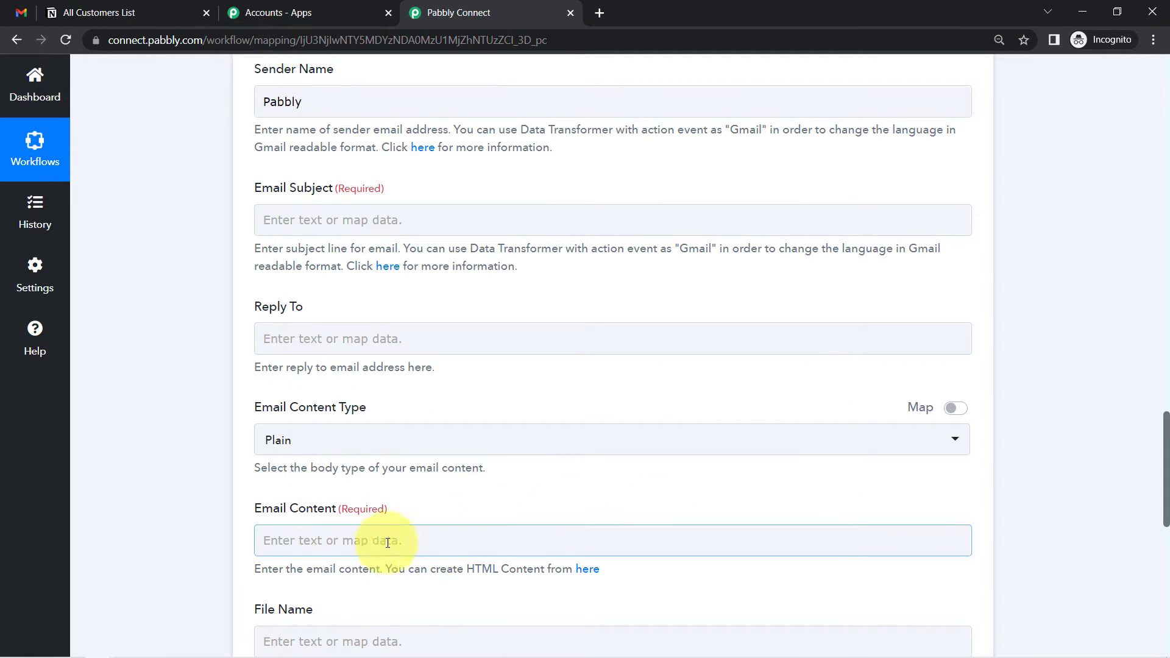
click(277, 541)
key(ctrl+v)
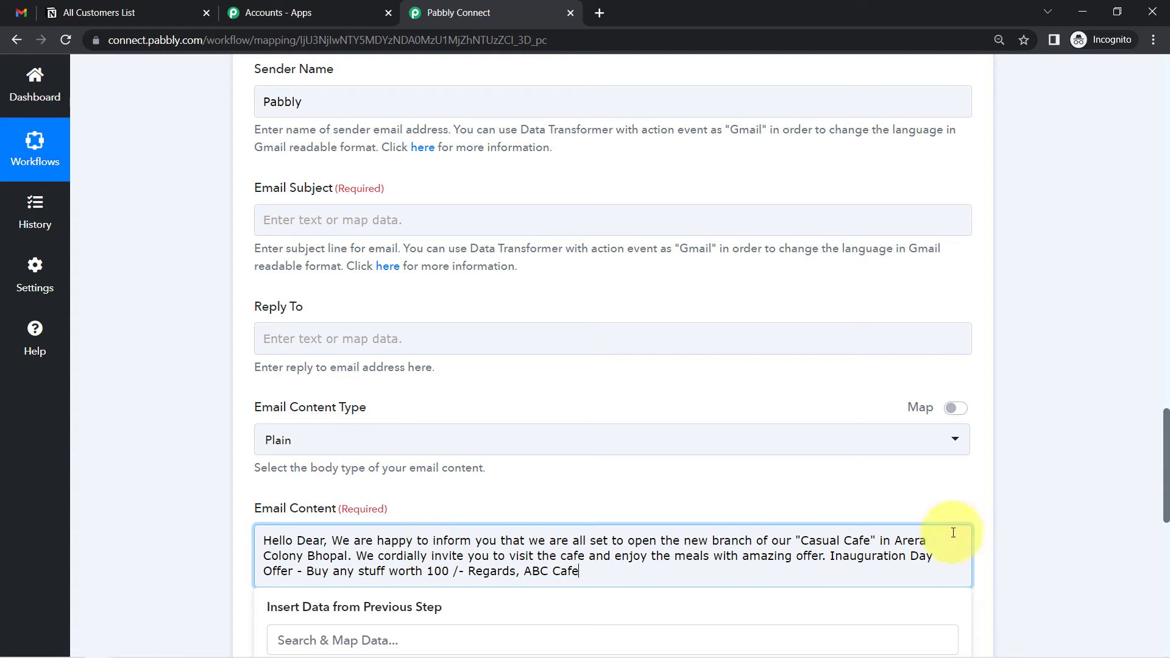
Break the email content into separate greeting, body, offer and sign-off paragraphs, and remove "Dear" from the greeting
drag(1168, 463, 1165, 488)
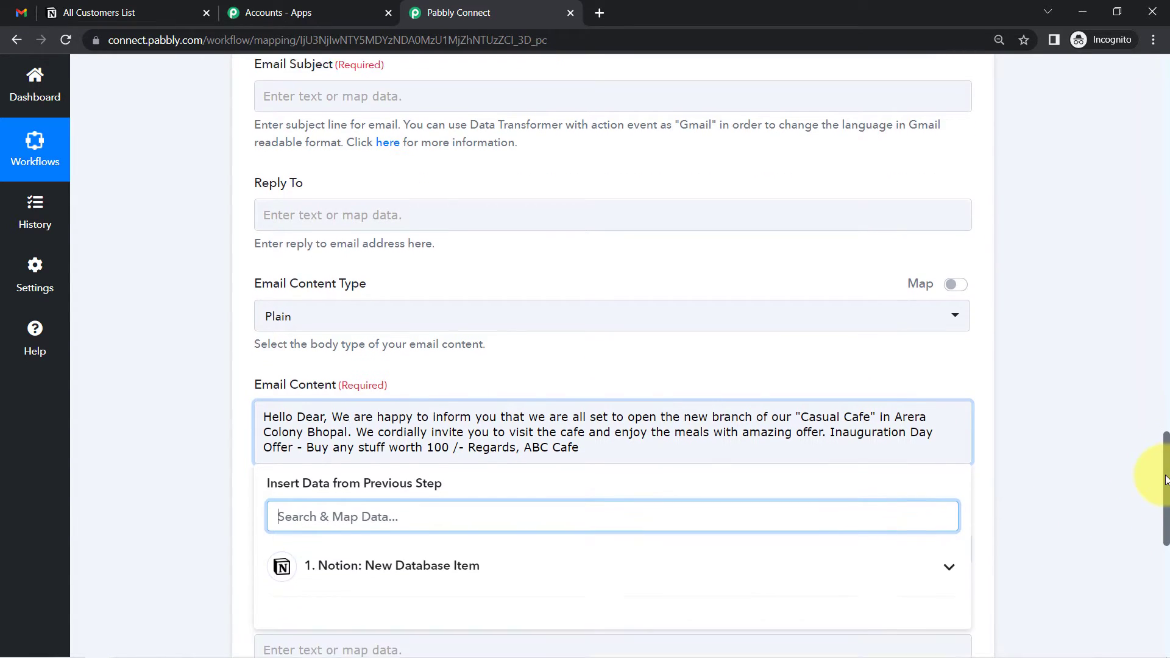
click(330, 398)
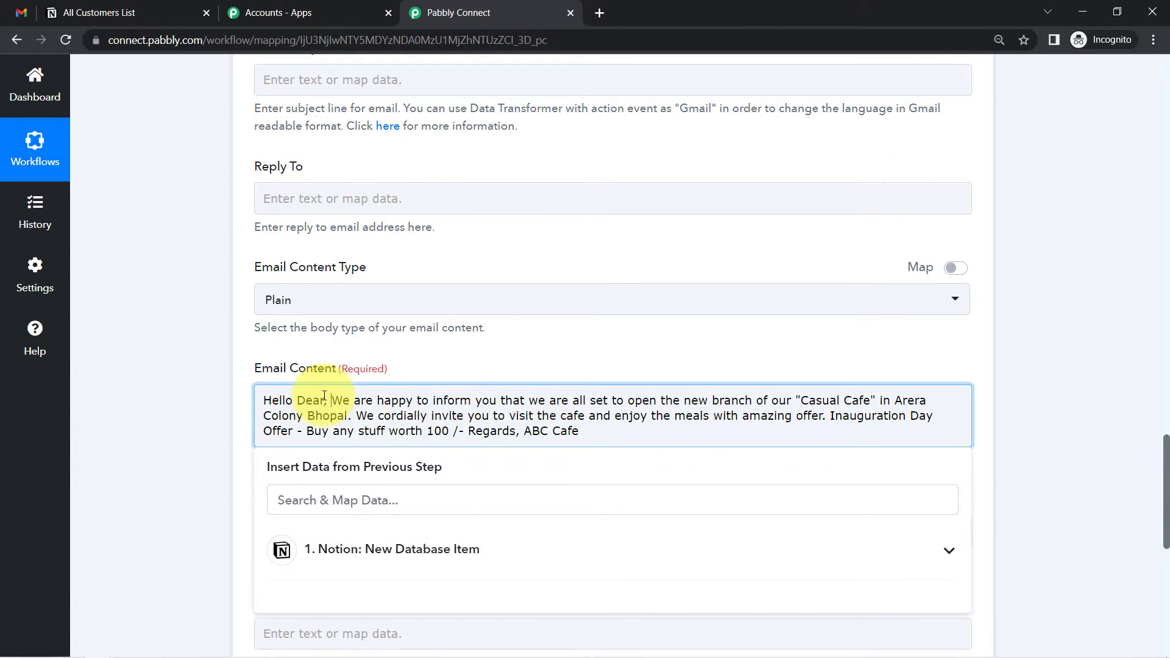
key(Return)
key(Return)
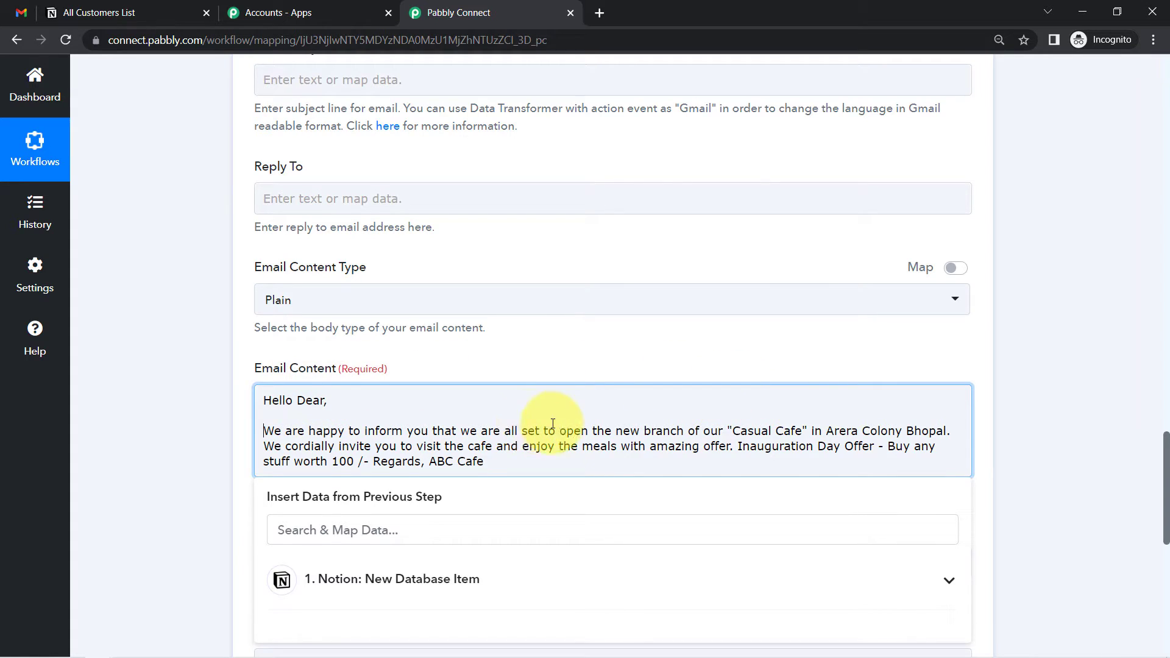
click(739, 447)
key(Return)
key(Return)
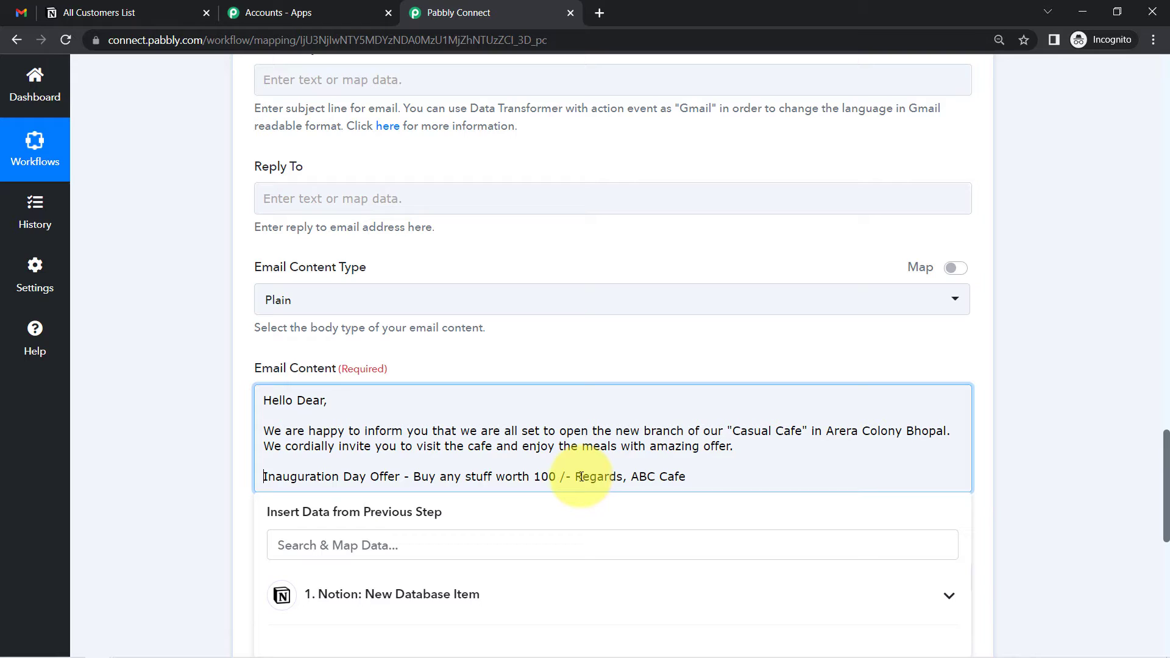
key(Return)
key(Return)
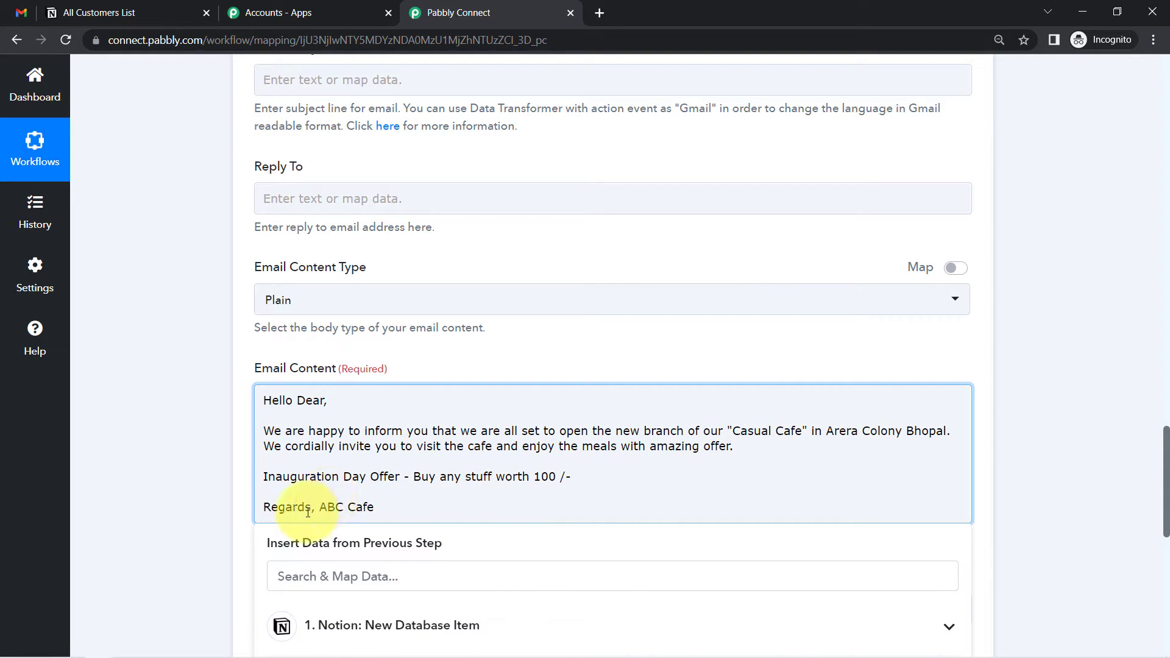
key(Return)
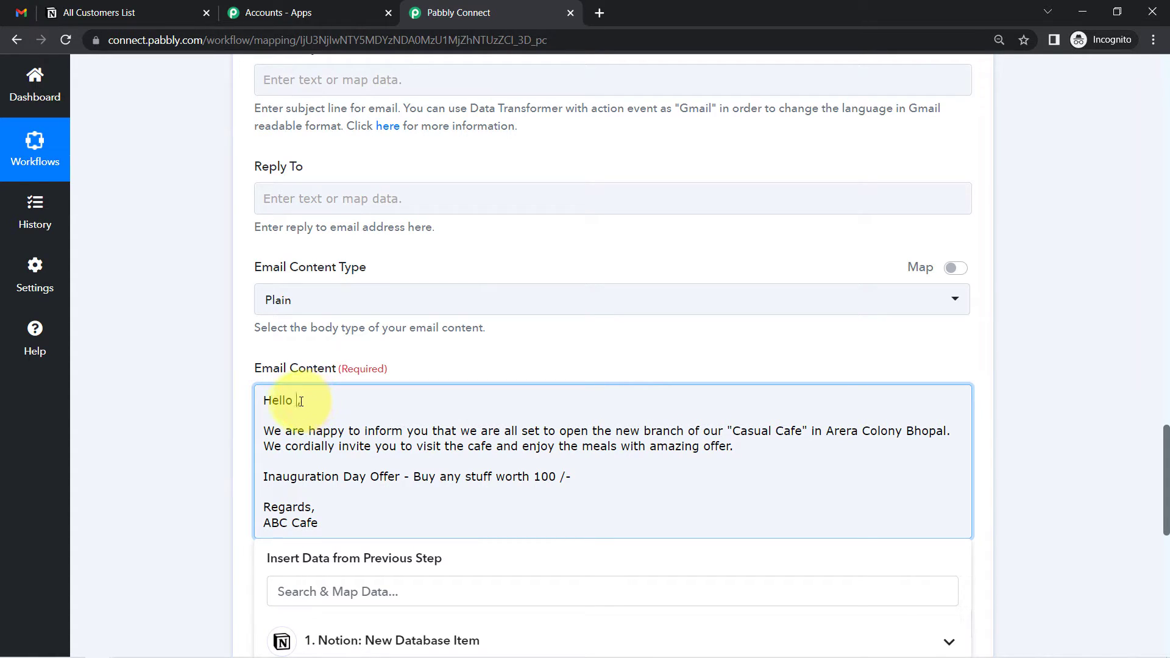
Map the Notion value Properties Client Name Title 0 Text Content after "Hello" in the email greeting
scroll(1156, 451, down, 6)
scroll(1157, 457, up, 5)
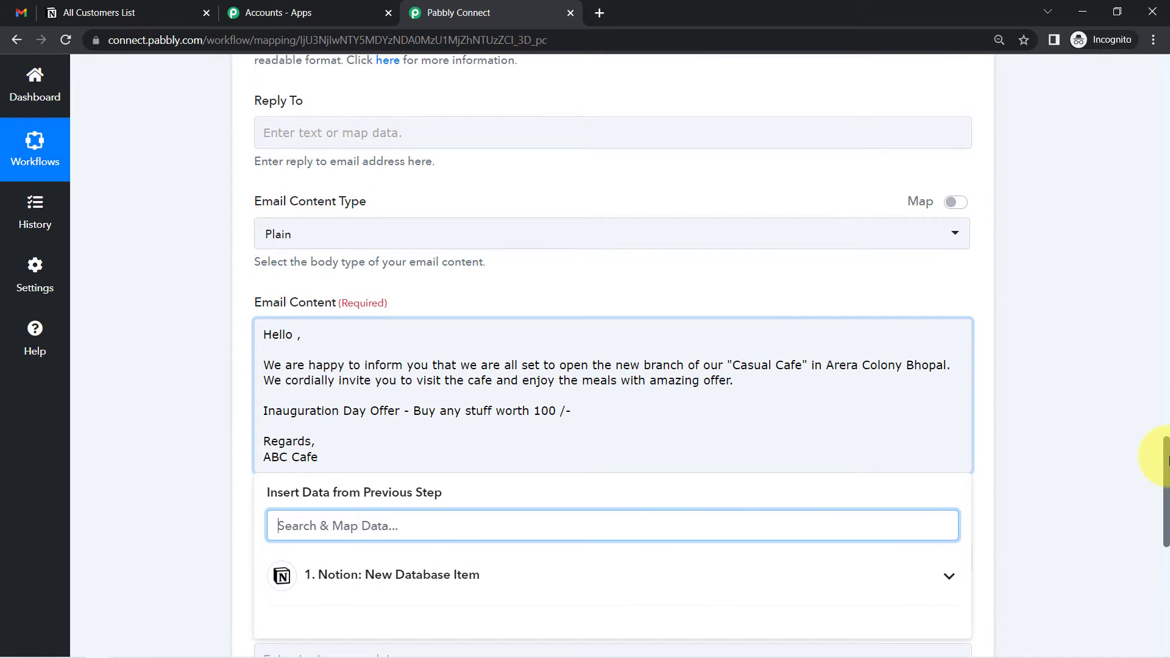
click(429, 583)
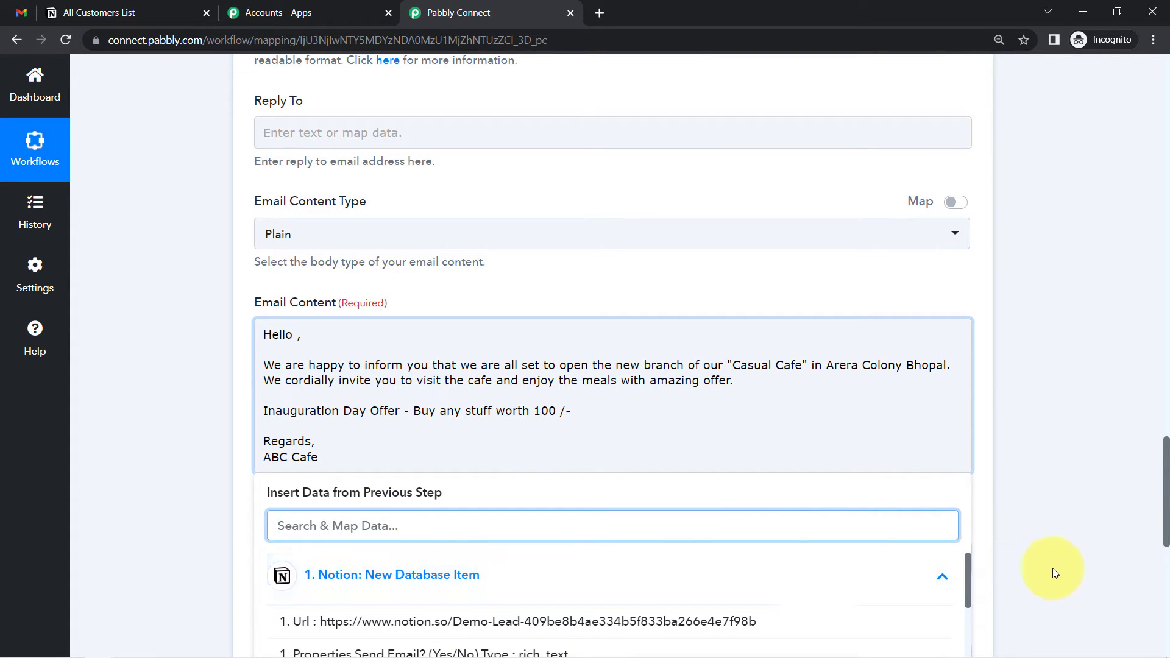
scroll(1166, 476, down, 2)
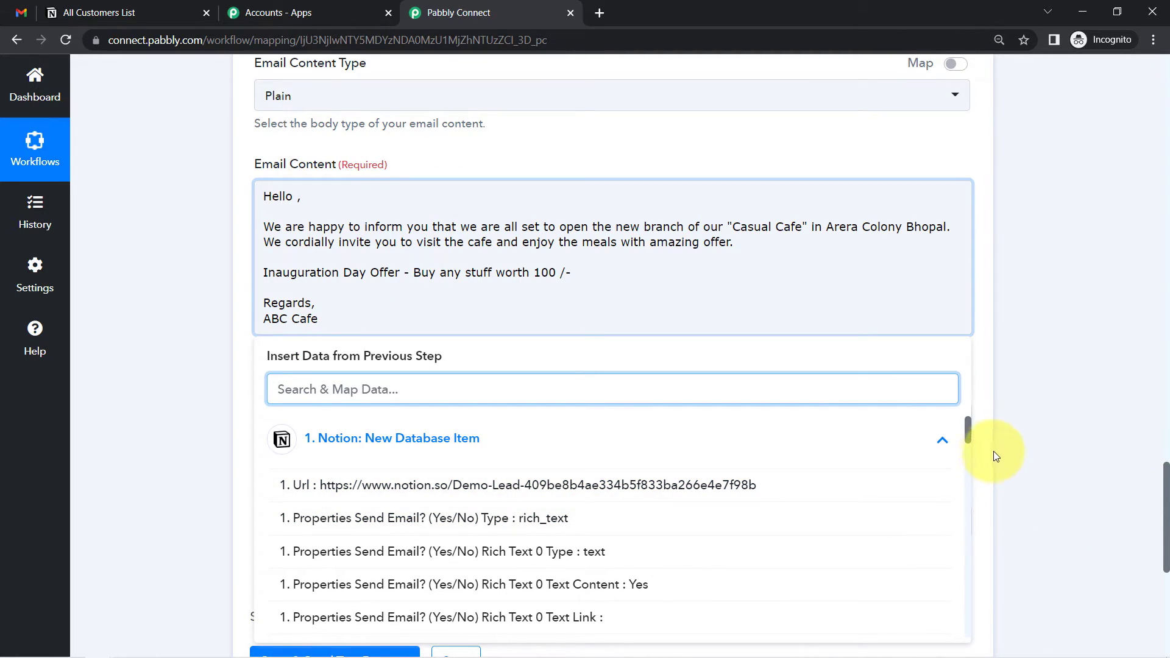
drag(967, 434, 969, 522)
scroll(700, 497, up, 3)
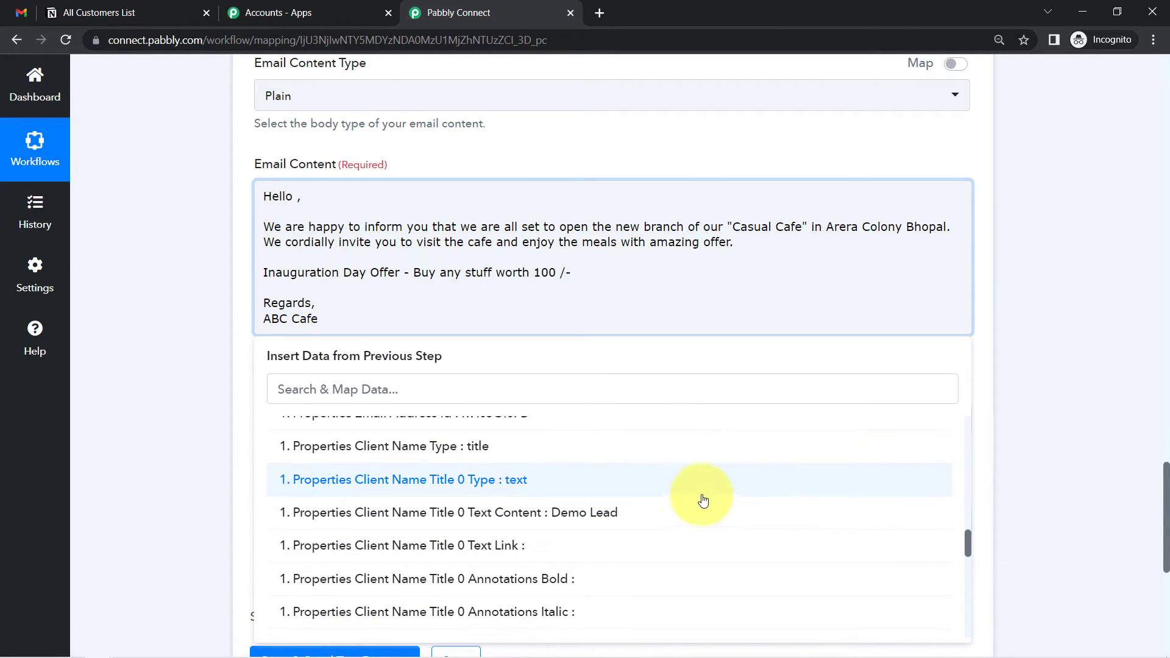
click(639, 522)
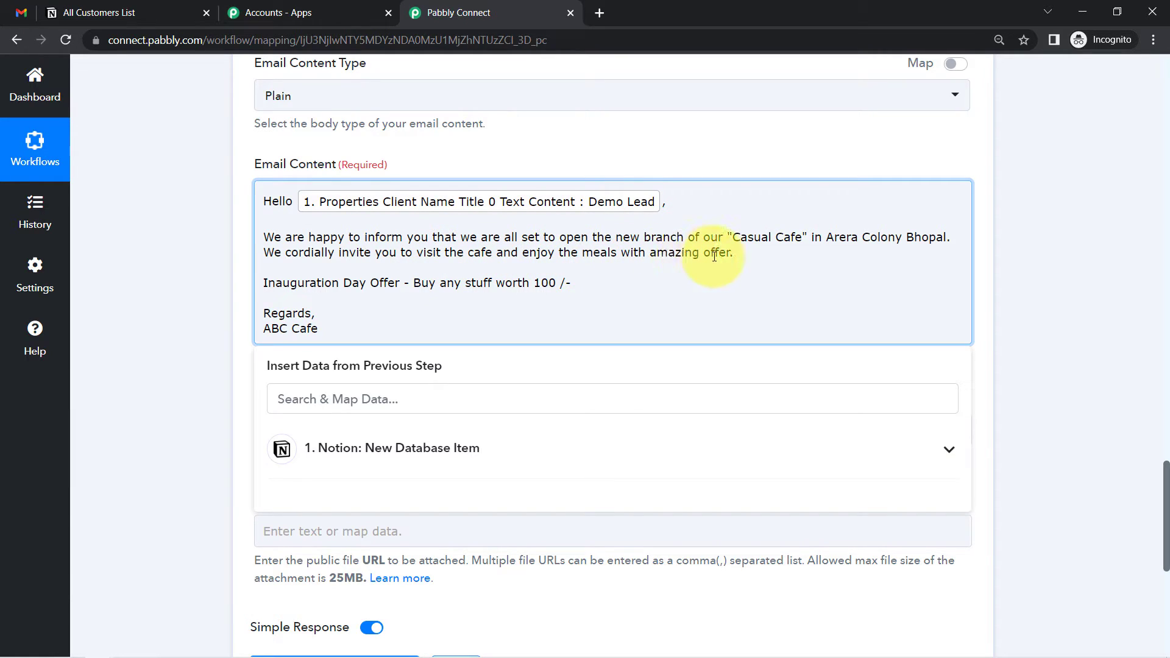
Add "Rs" before 100 in the email's offer line and review the All Customers List in Notion
click(556, 284)
click(122, 6)
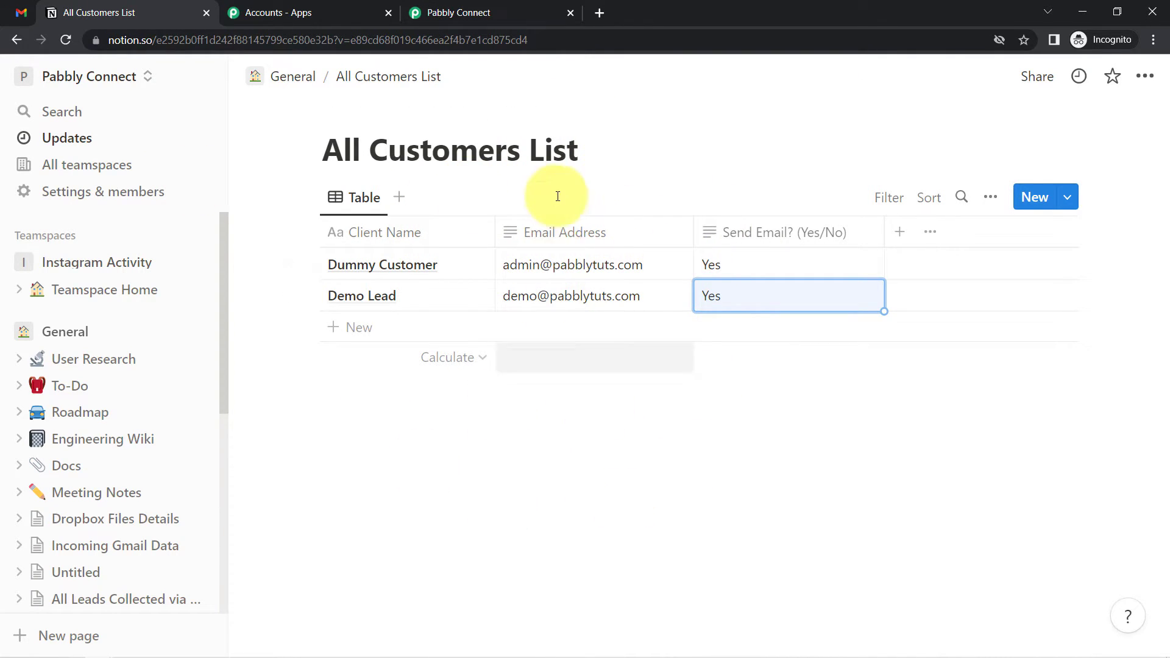
click(538, 6)
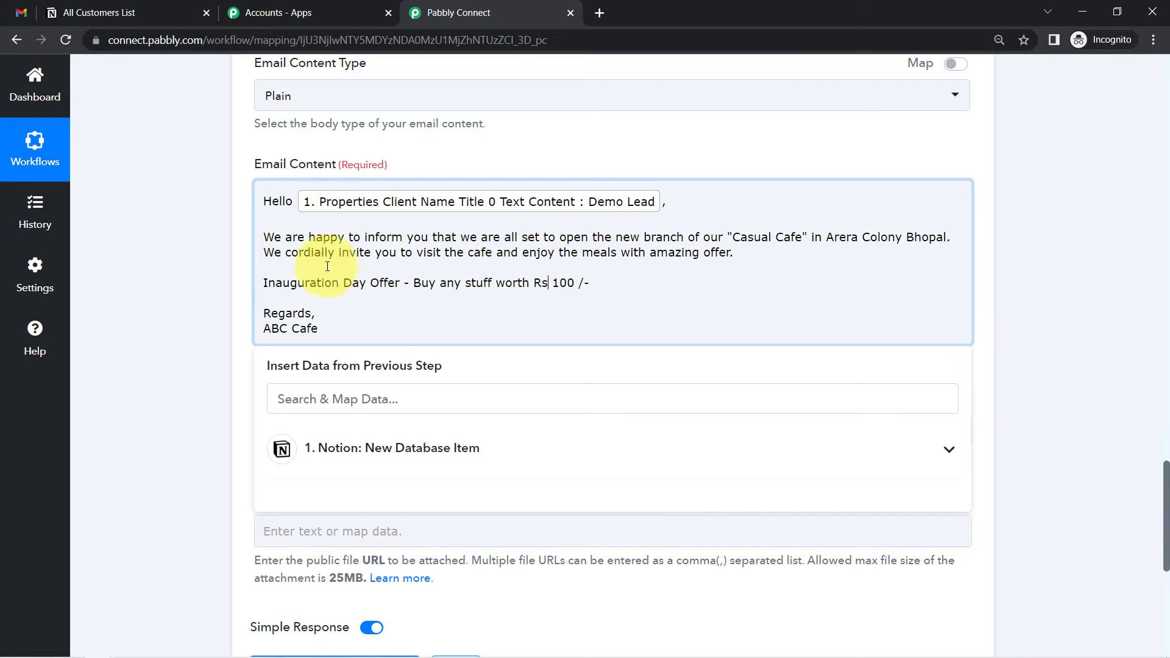
drag(278, 206, 204, 392)
Set the email subject to "New Branch of Casual Cafe Now in Bhopal", copied from the Notepad draft
scroll(1164, 511, up, 1)
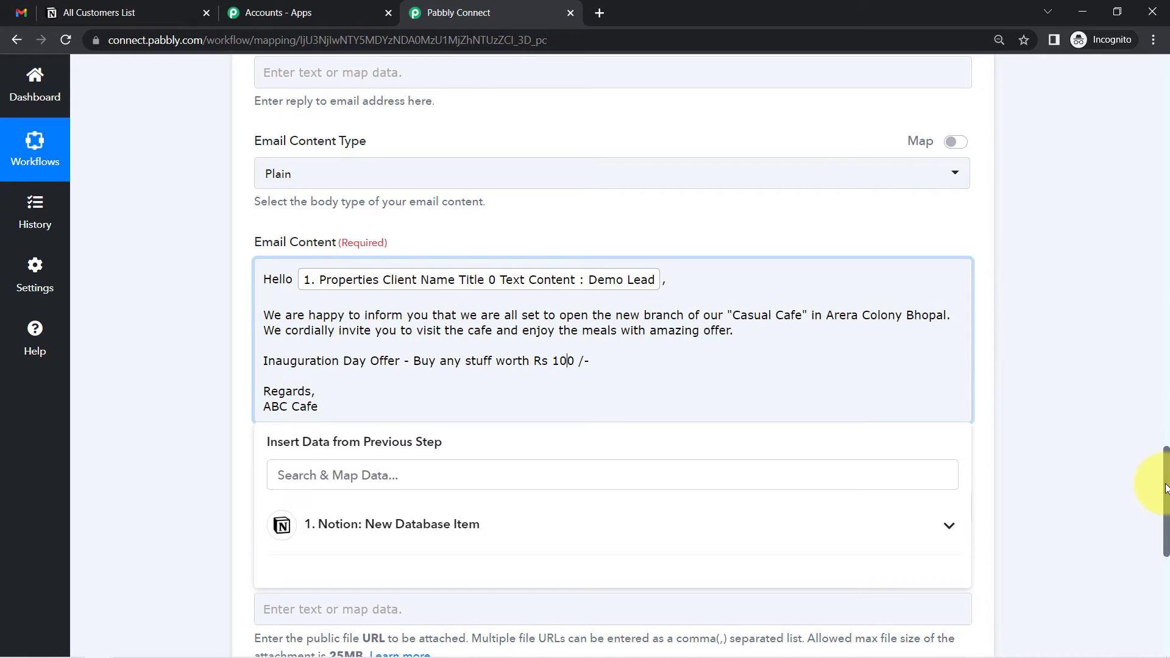
scroll(1165, 488, up, 4)
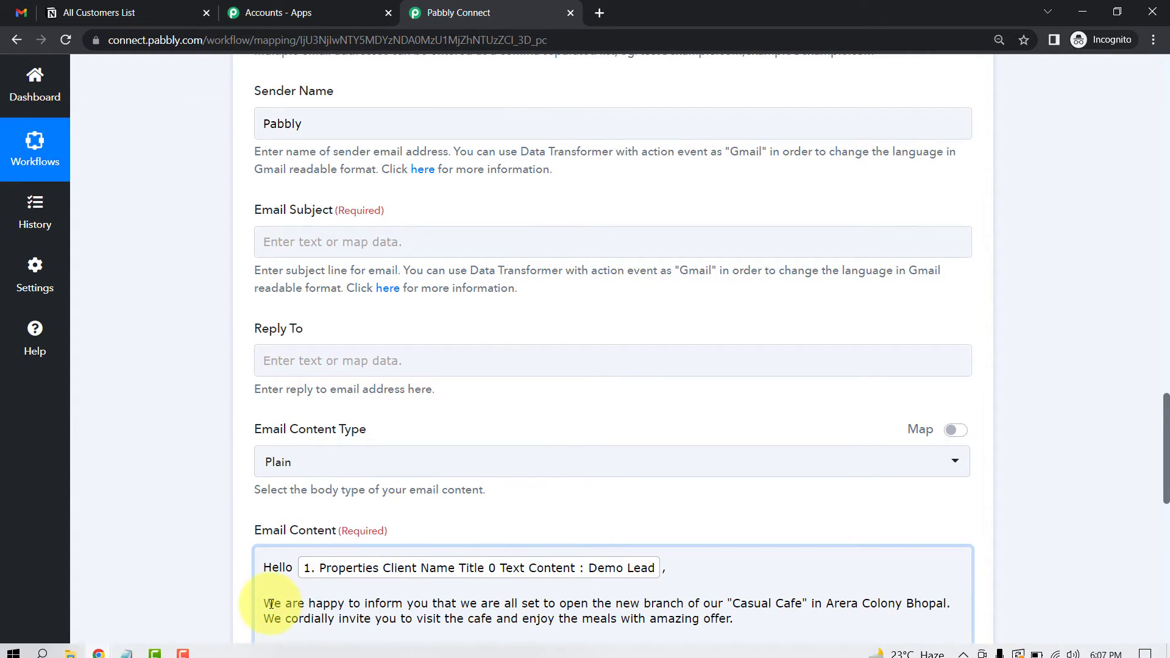
click(126, 647)
click(222, 576)
text(New Branch of Casual Cafe Now in Bhopal)
drag(605, 604, 170, 604)
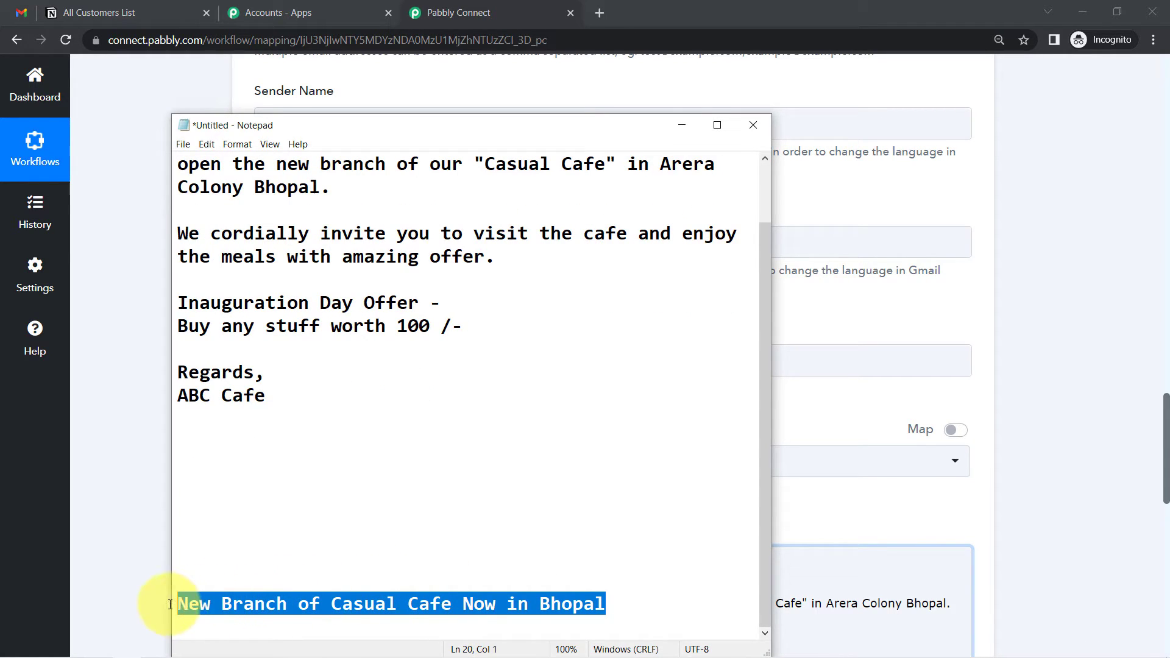
click(118, 546)
click(271, 241)
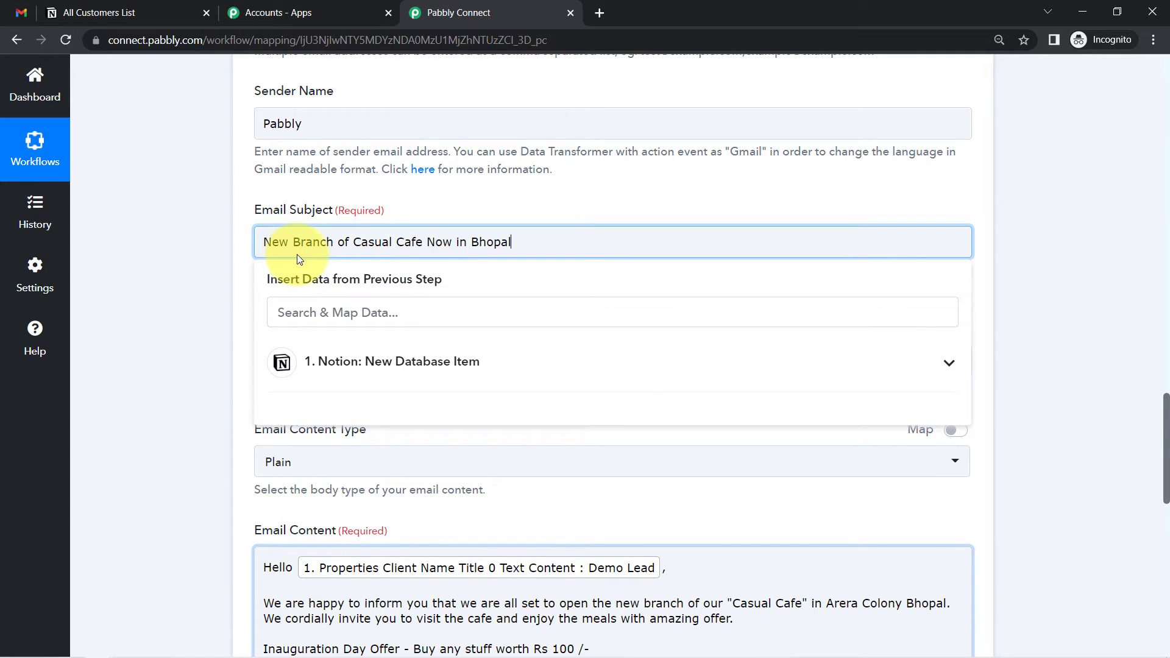
click(161, 396)
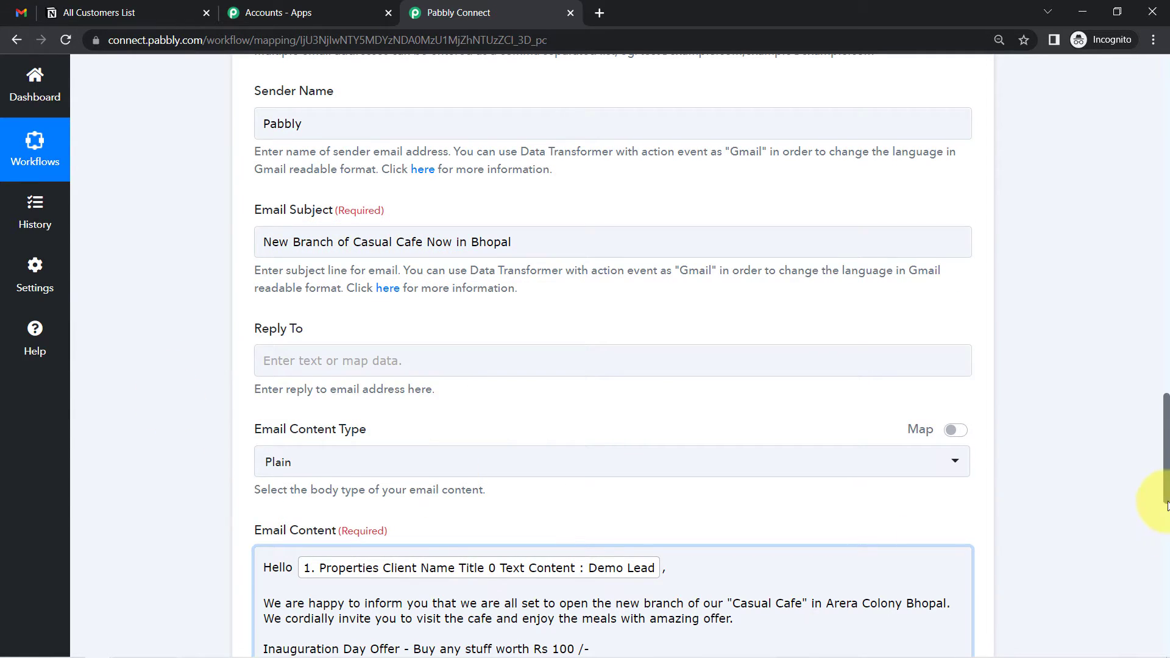
drag(1166, 491, 1166, 520)
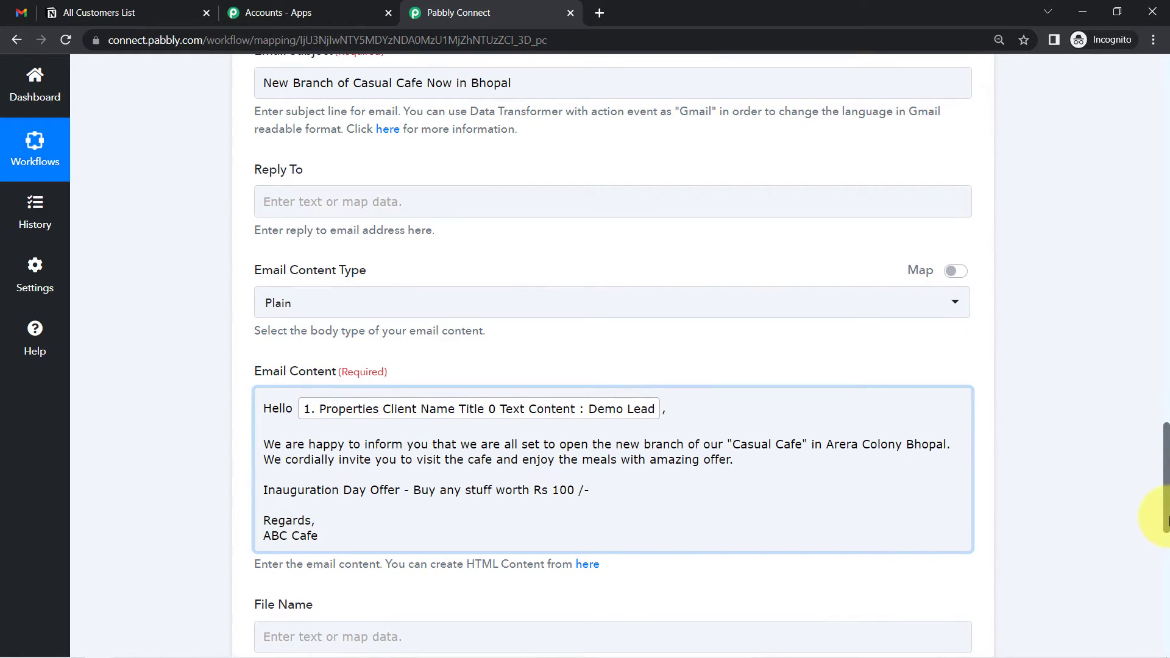
Review the Gmail action's recipient, subject and content fields, then save the action and send a test request
scroll(1152, 518, down, 1)
scroll(1165, 444, down, 1)
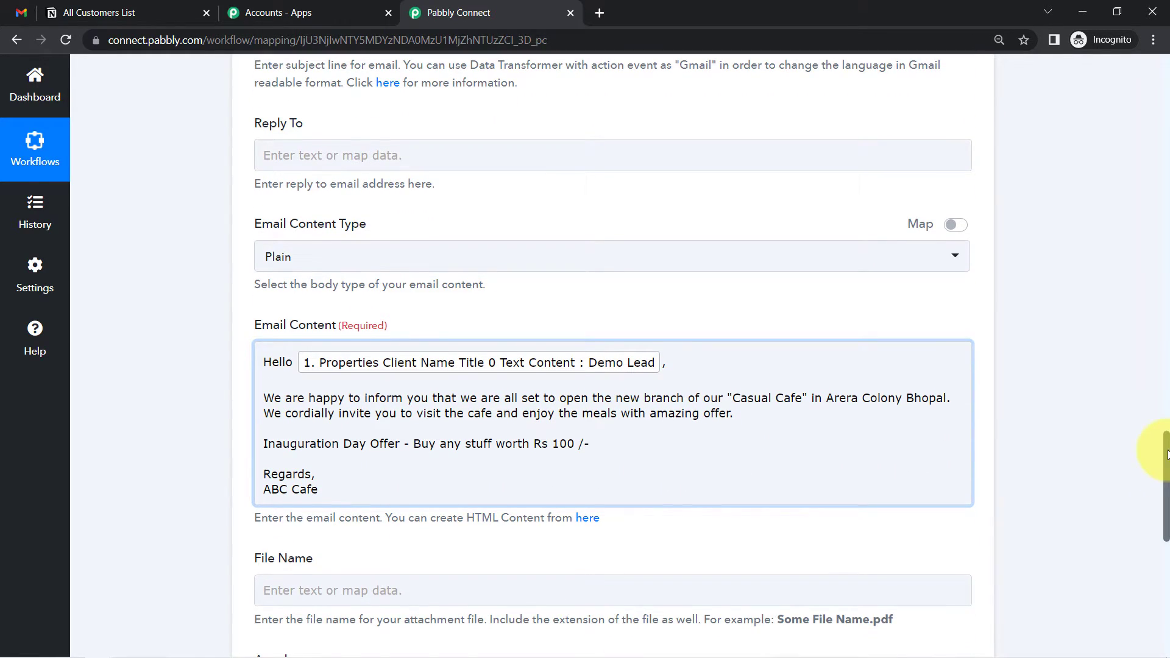
drag(1165, 461, 1165, 497)
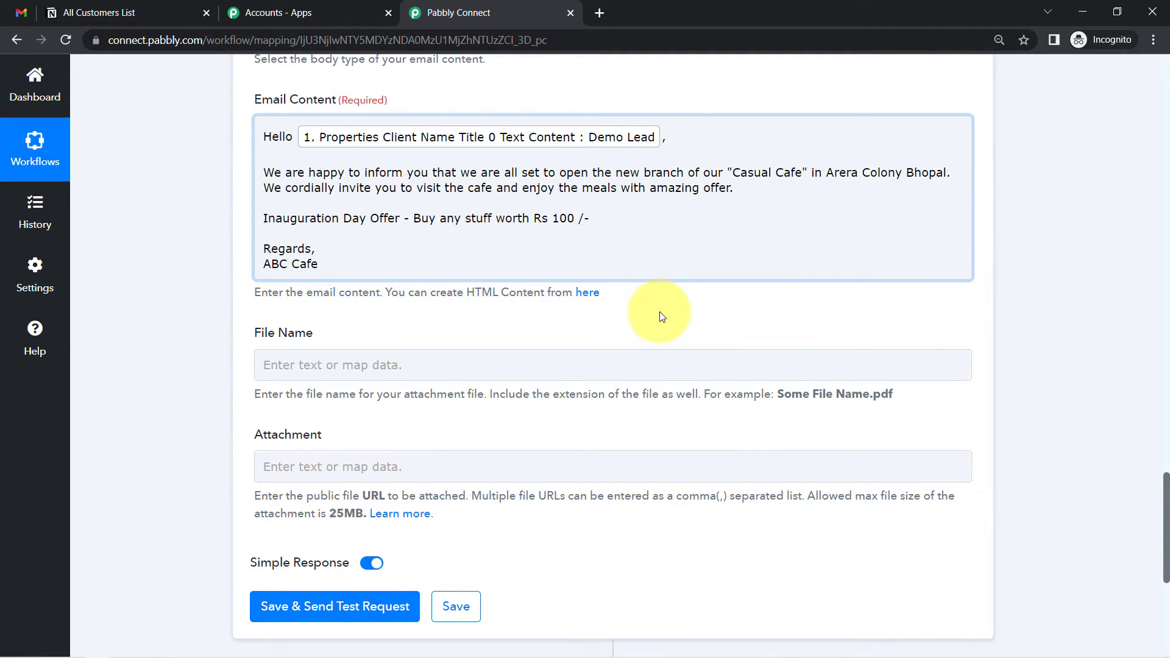
drag(1165, 529, 1165, 378)
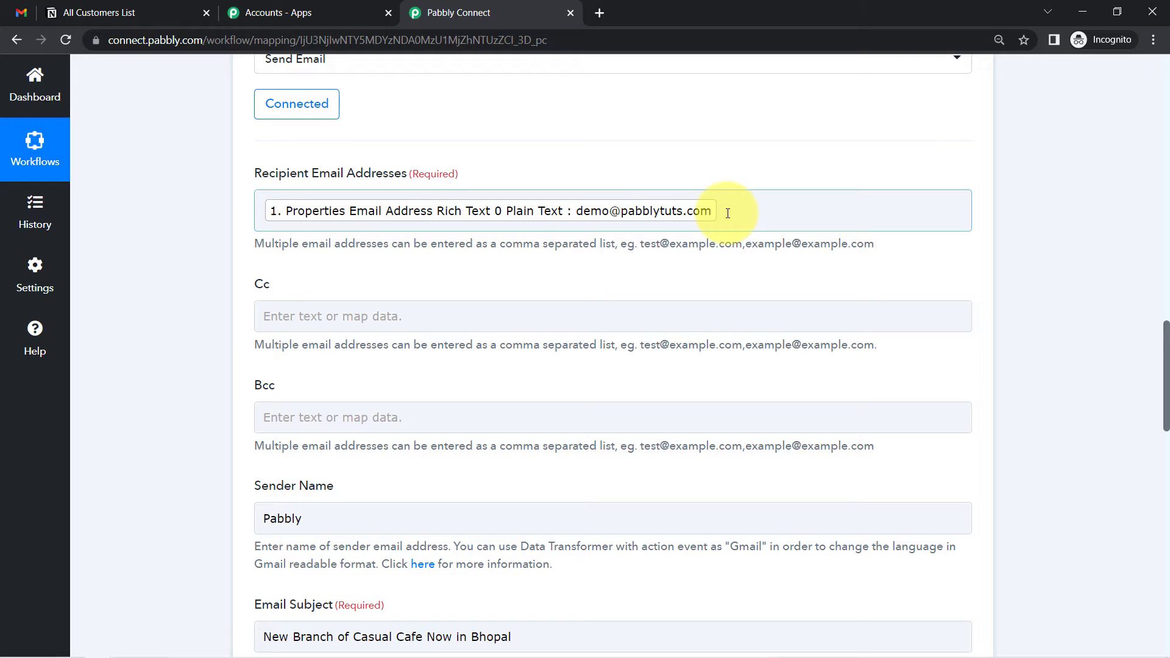
scroll(1158, 427, down, 10)
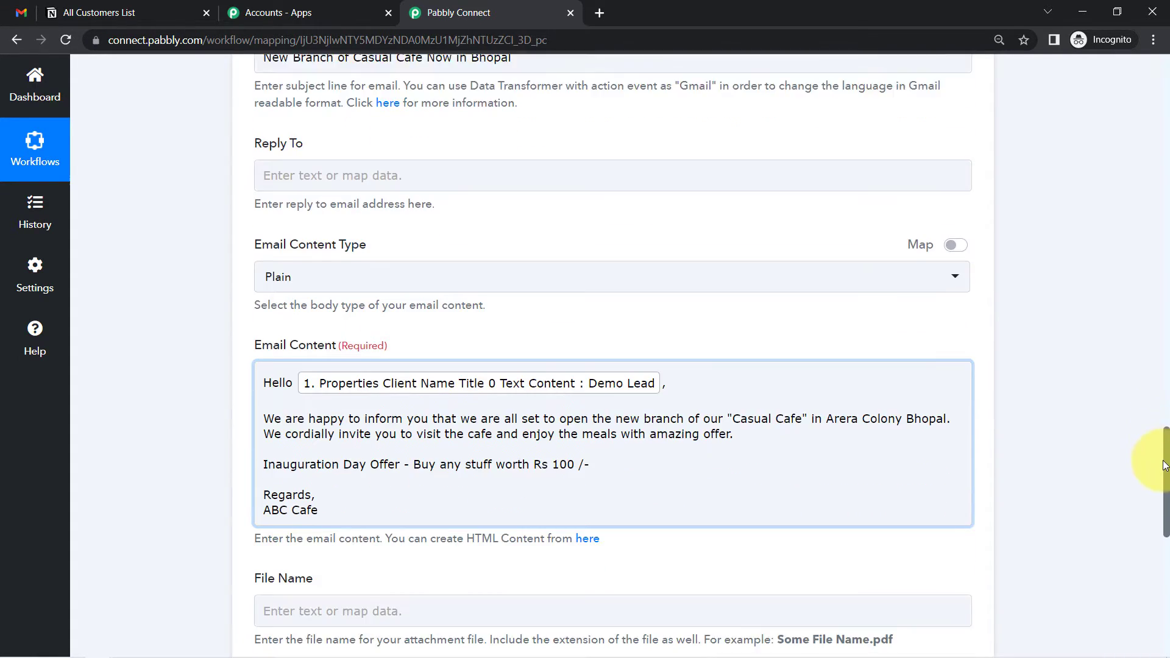
drag(1165, 466, 1166, 549)
click(295, 329)
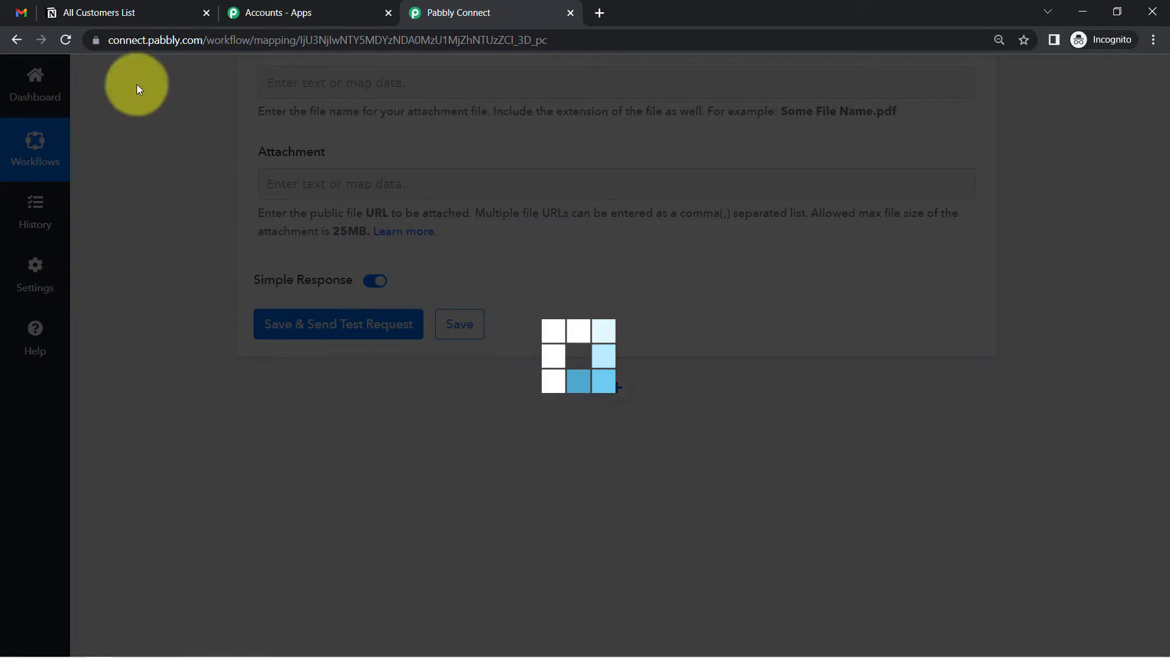
Check the test's Response Result Status, then open the "New Branch of Casual Cafe Now in Bhopal" email in Gmail and read its content
click(21, 13)
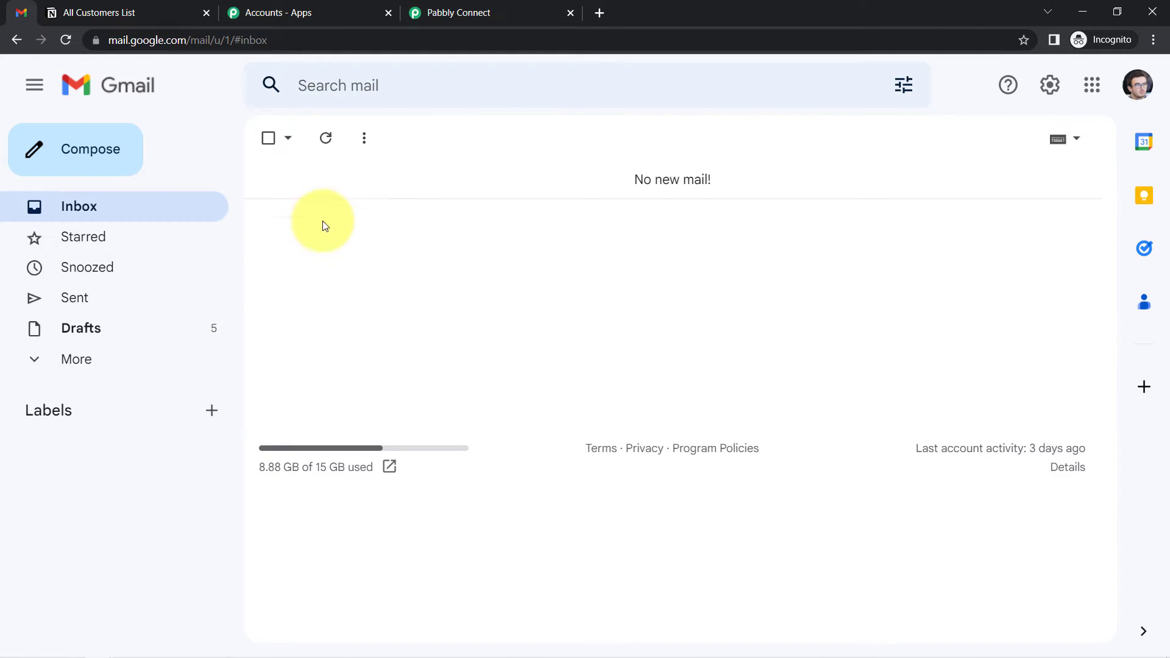
click(485, 13)
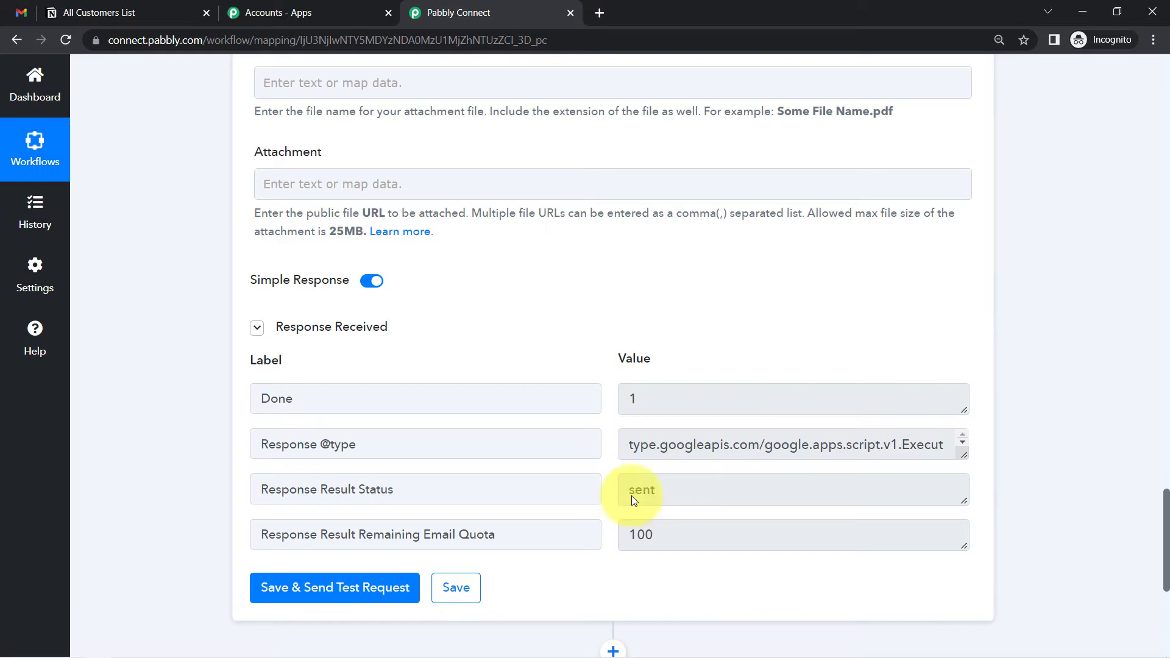
double_click(640, 490)
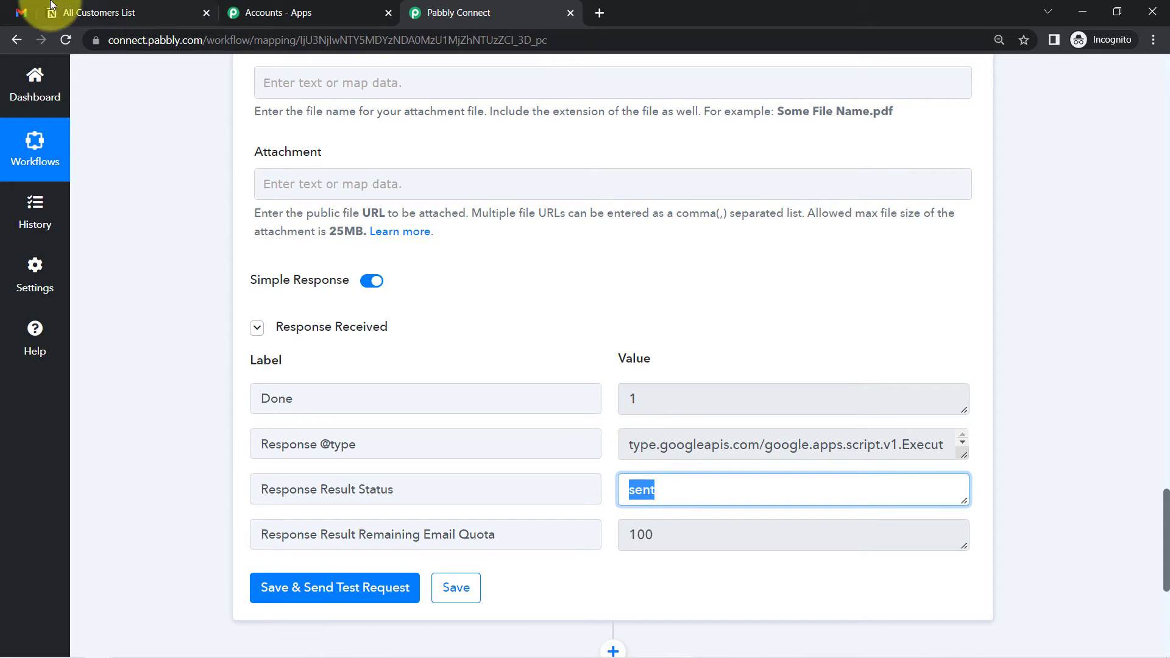
click(18, 8)
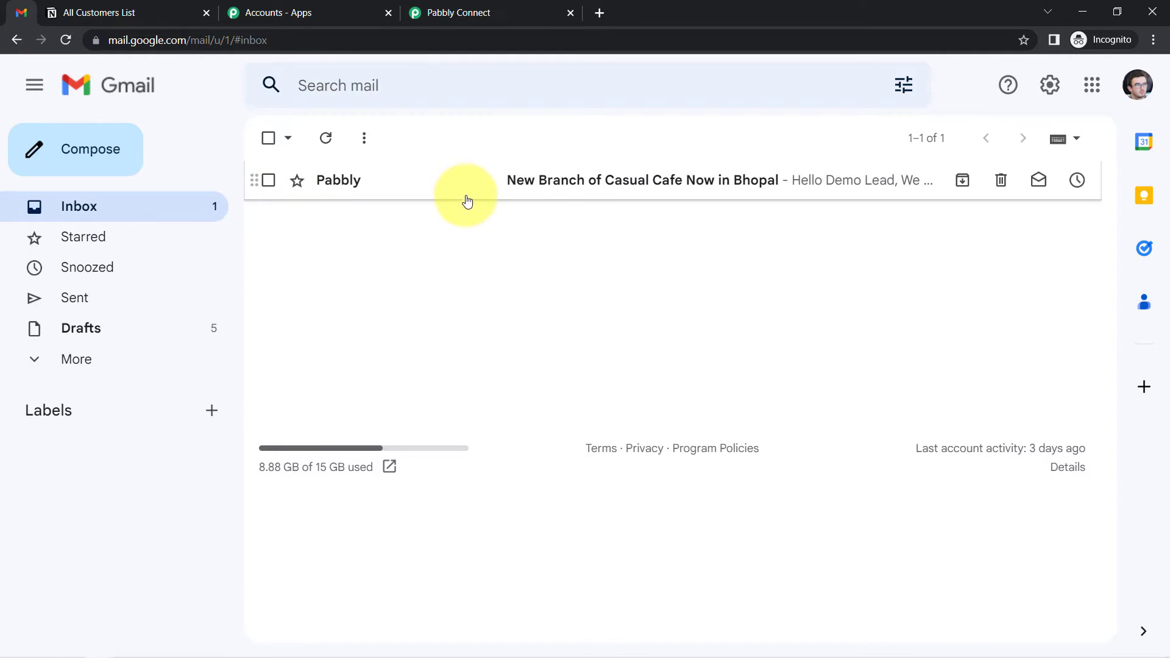
click(553, 189)
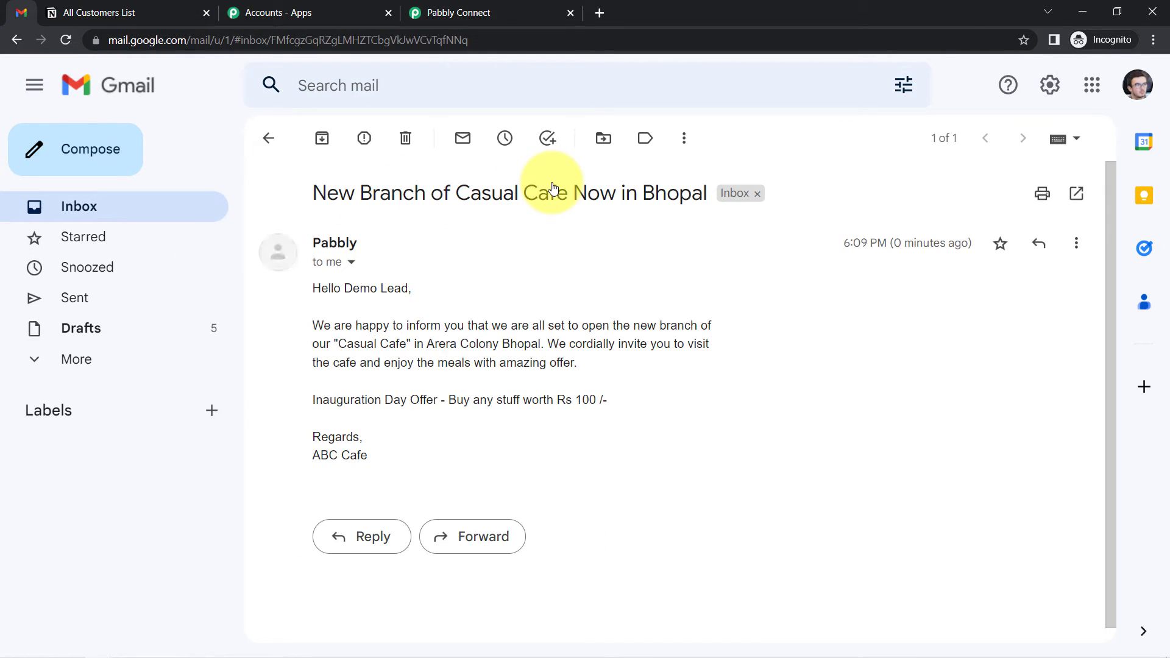
drag(347, 196, 653, 191)
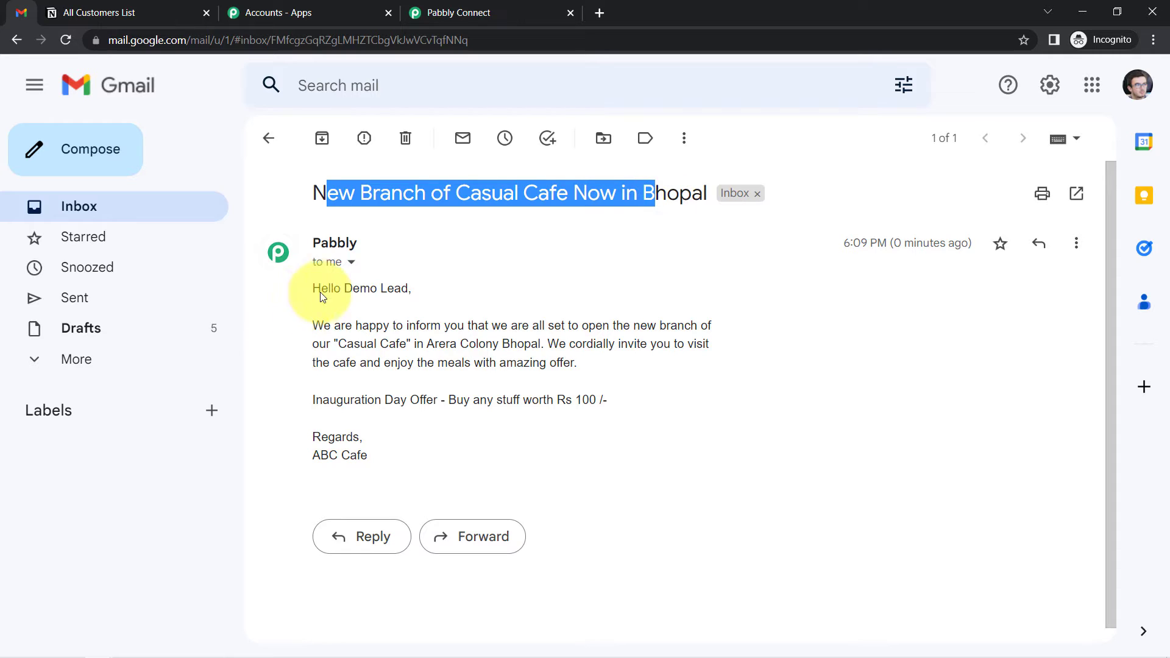
drag(345, 291, 535, 362)
drag(330, 405, 596, 401)
drag(312, 455, 383, 458)
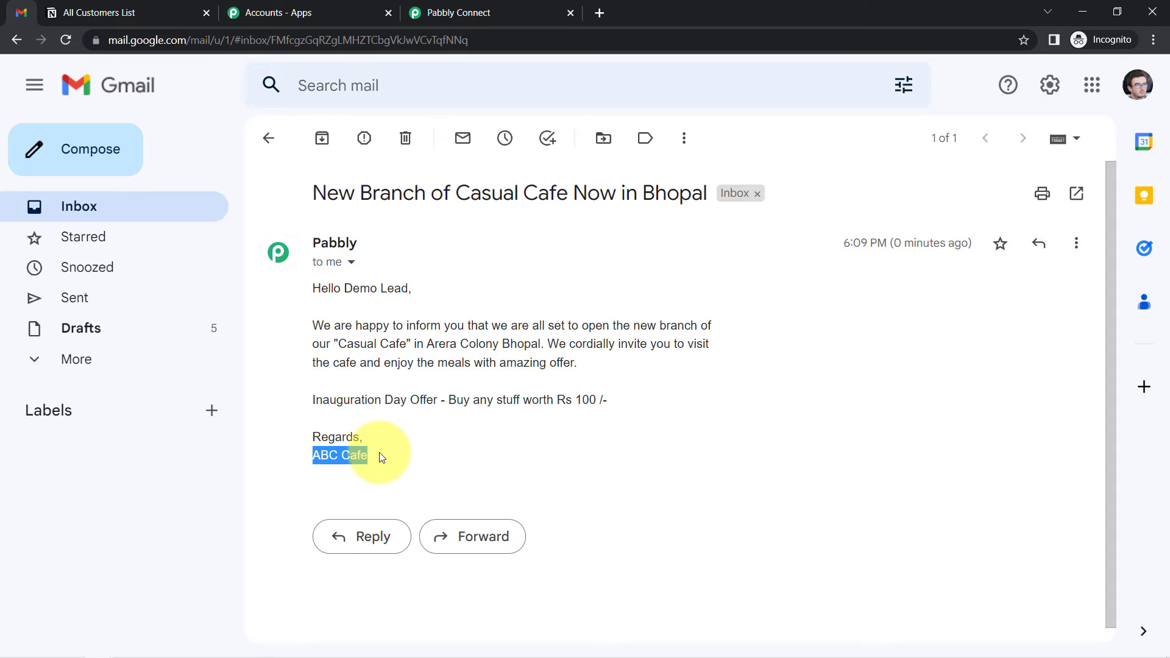
Check the Send Email? column in Notion and insert a Filter by Pabbly action between the Notion trigger and the Gmail action
click(463, 12)
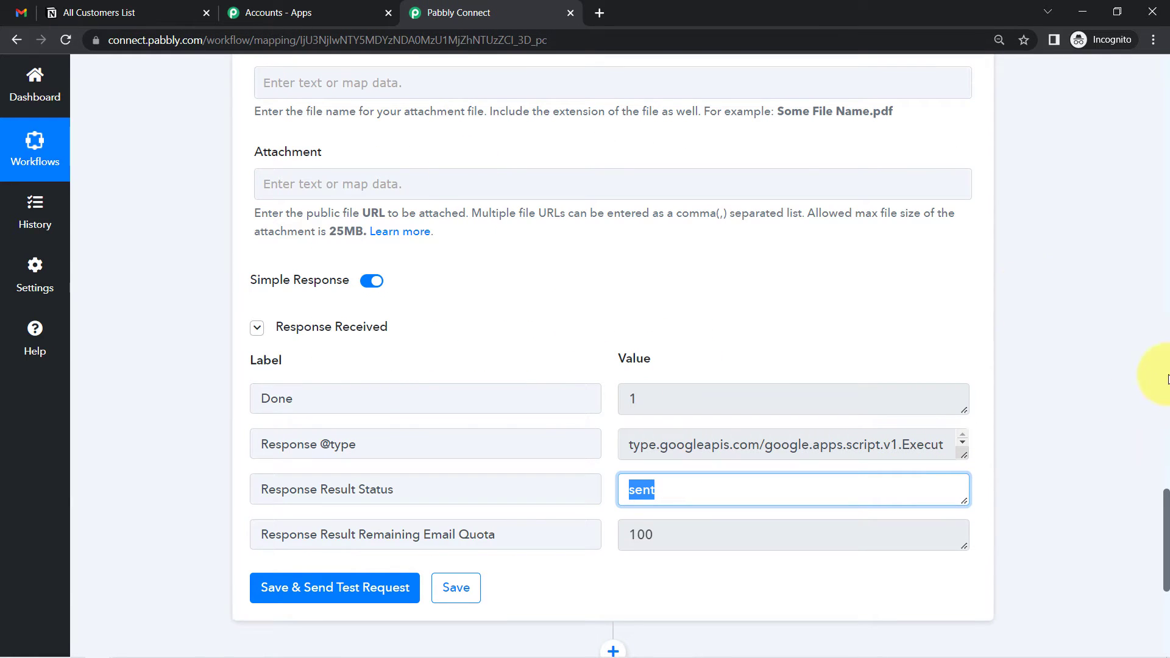
click(129, 12)
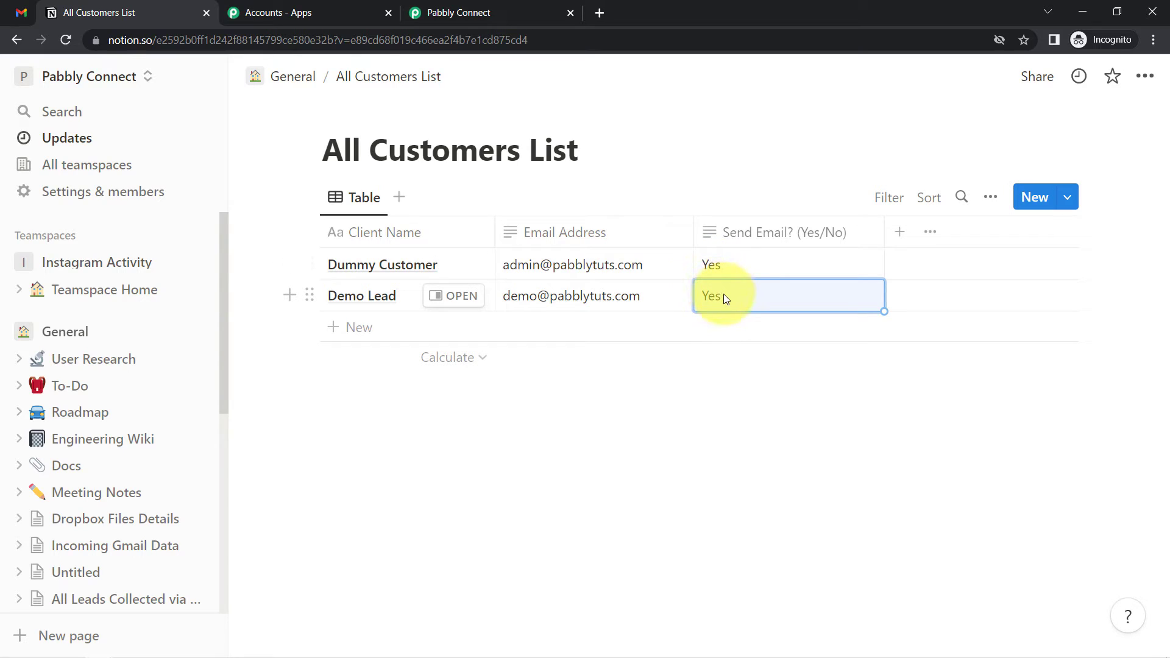
click(506, 13)
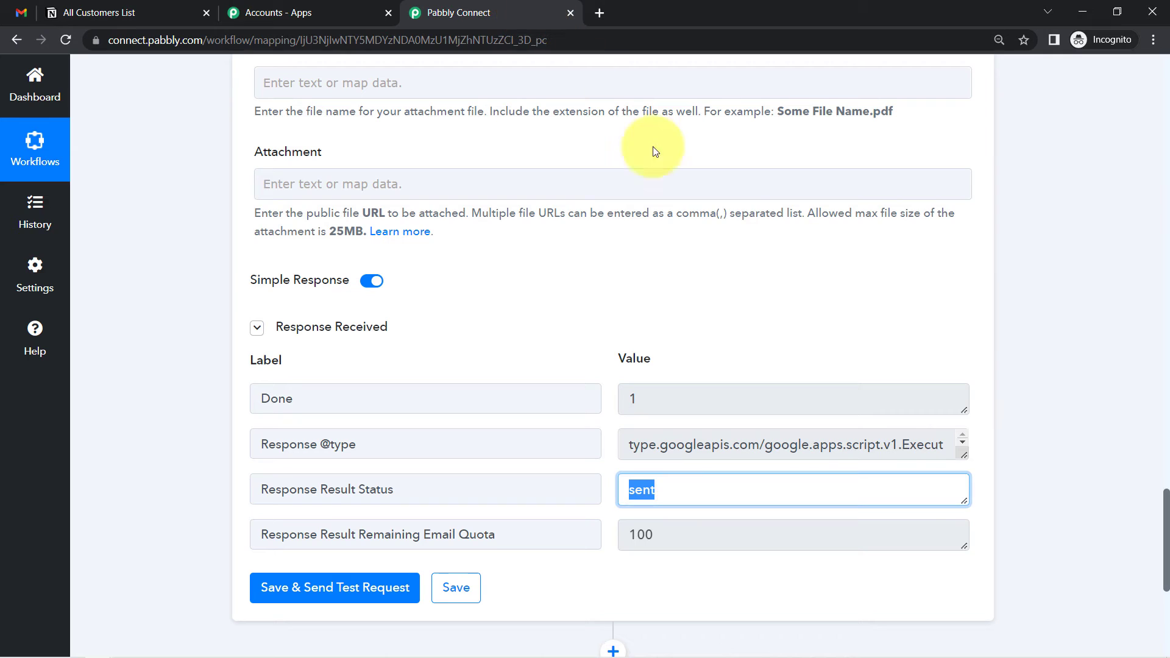
drag(1166, 528, 701, 253)
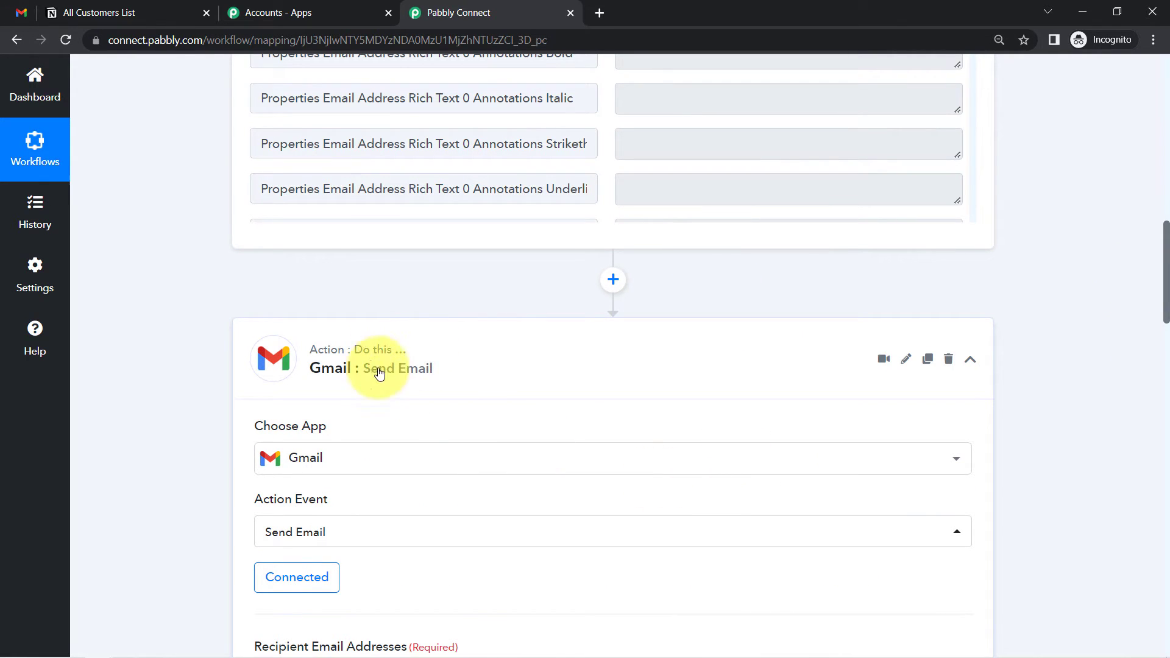
click(613, 279)
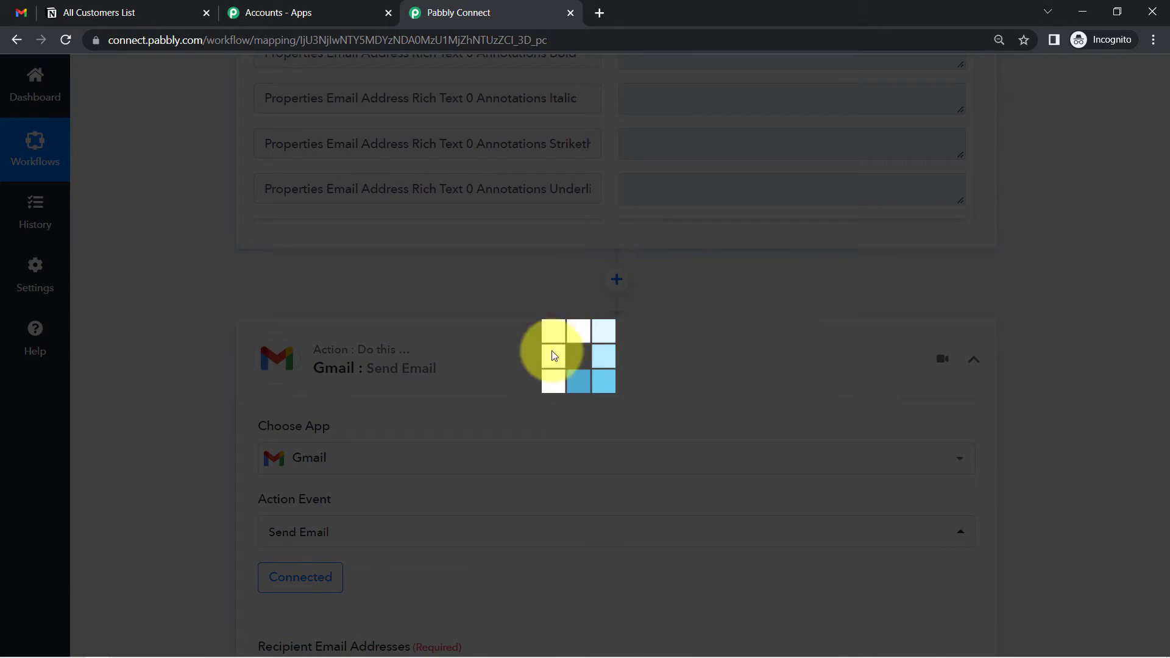
click(329, 457)
text(filt)
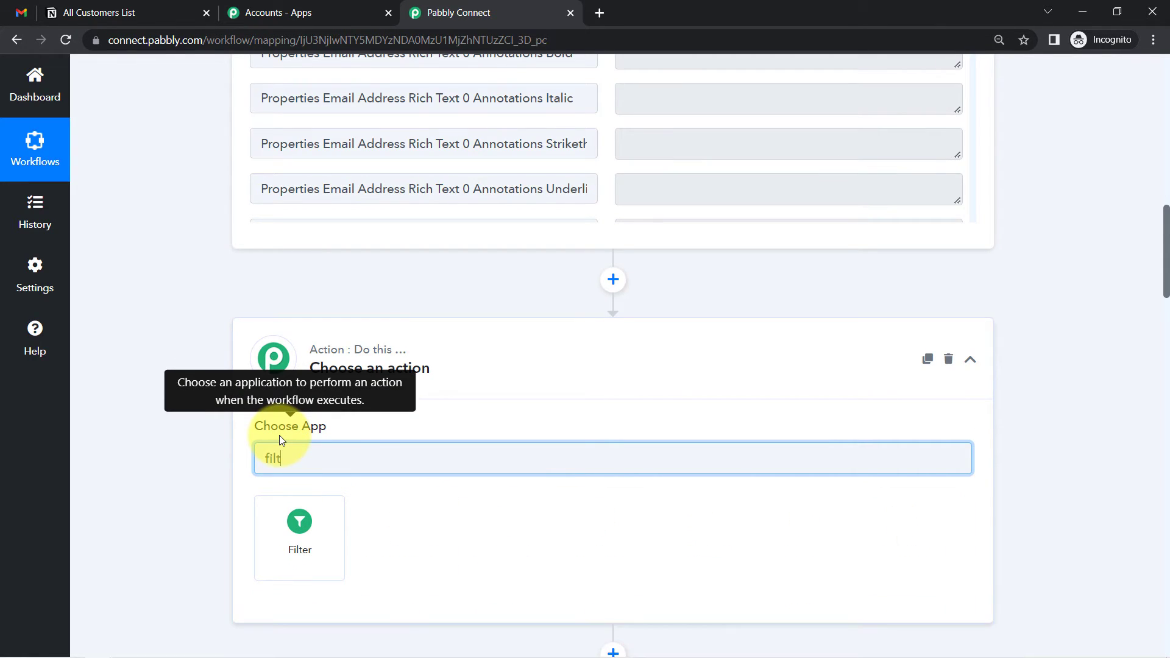
click(293, 544)
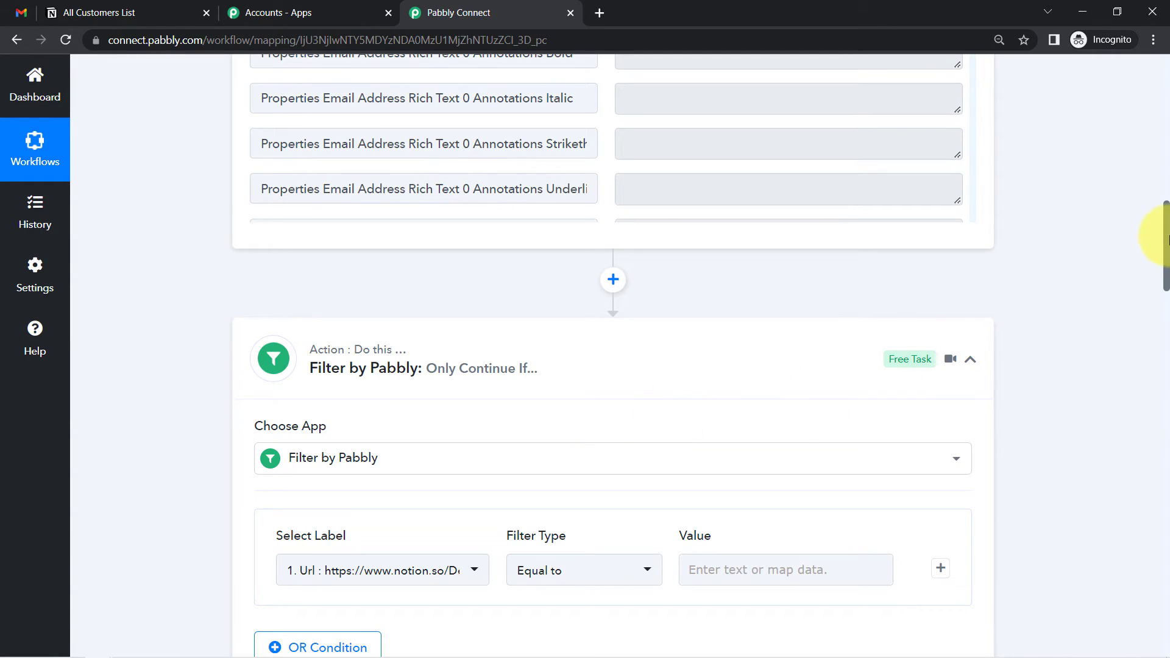
Set the filter condition's label to the Notion value Properties Send Email? (Yes/No) Type
drag(1167, 241, 1165, 270)
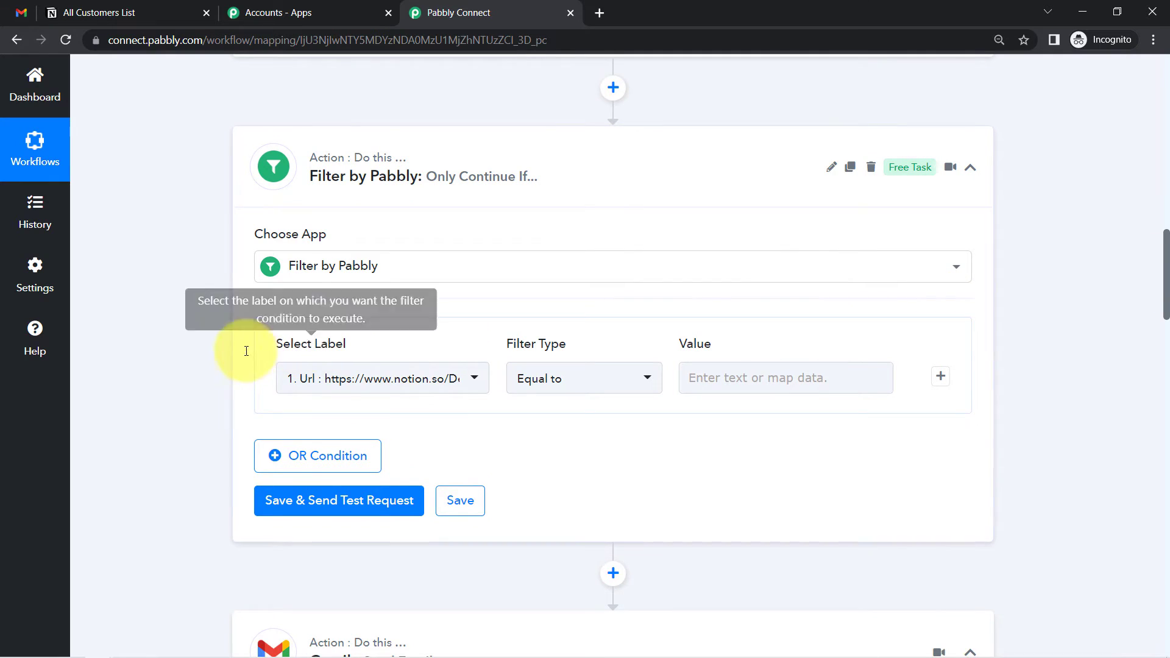
click(347, 379)
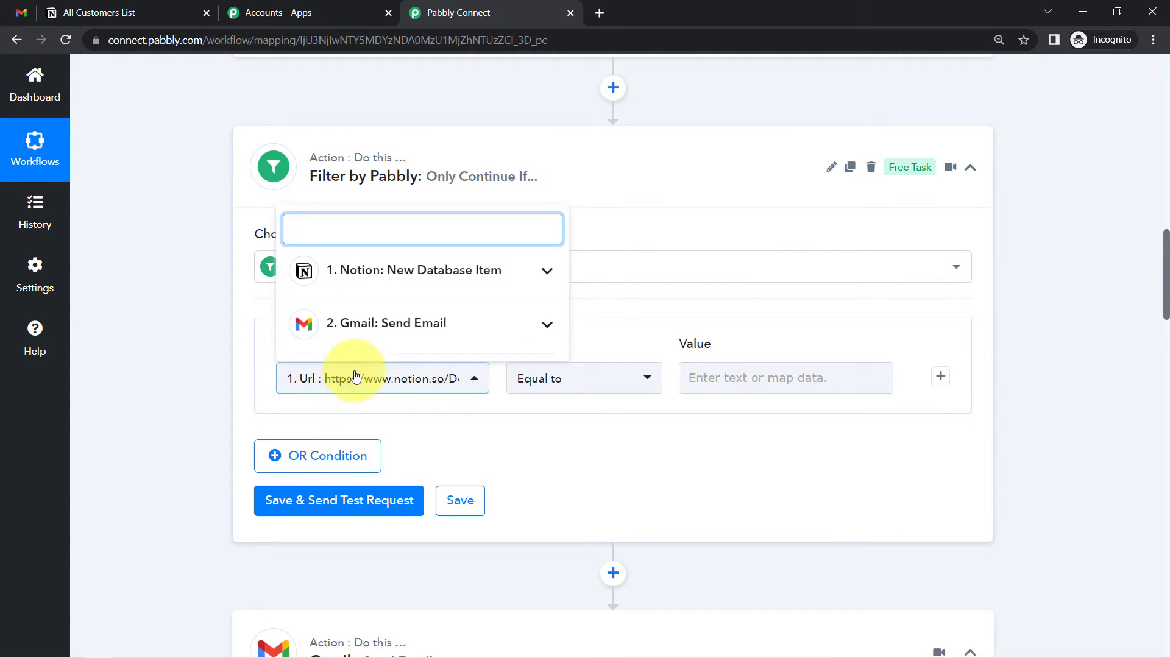
click(373, 270)
click(100, 12)
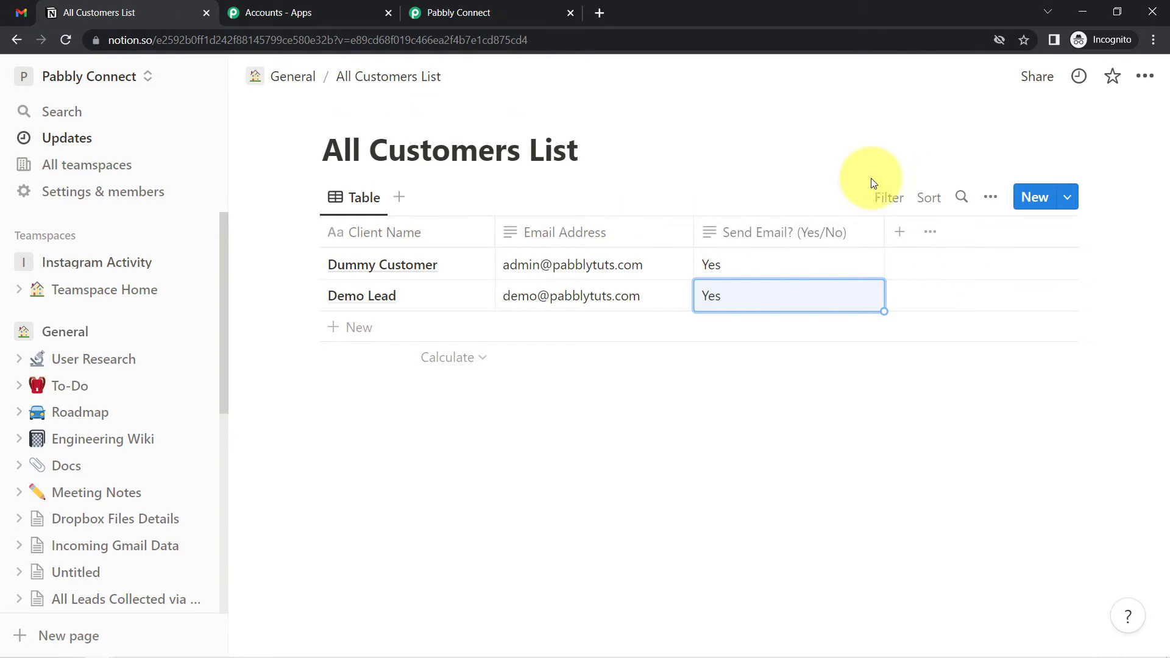
click(433, 12)
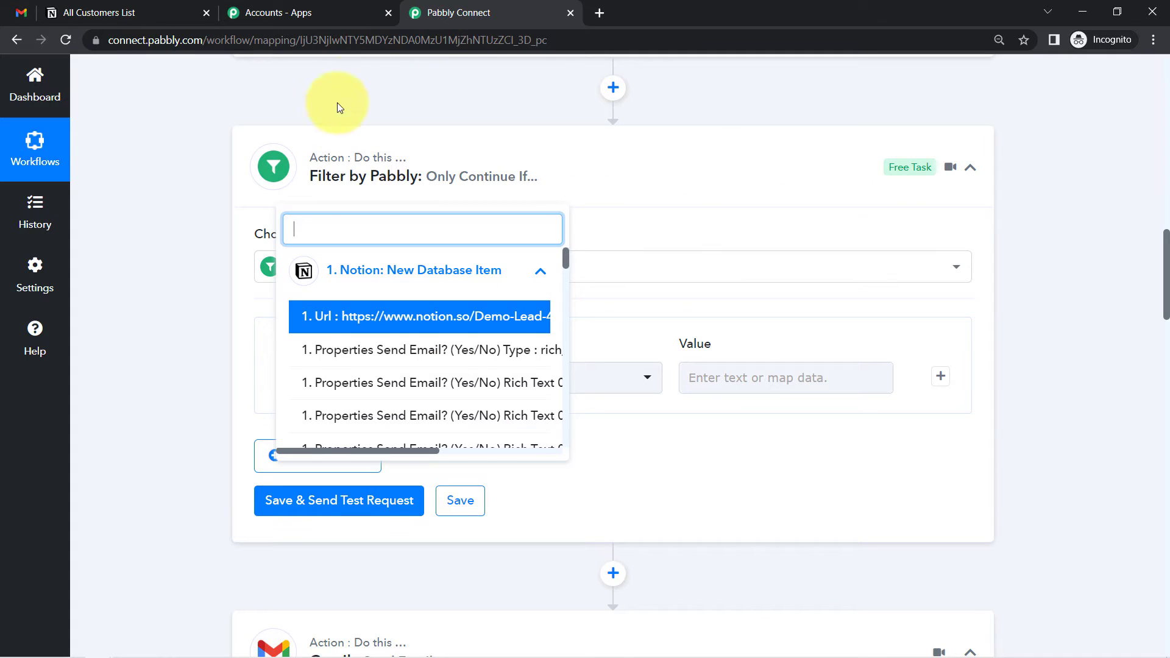
text(send em)
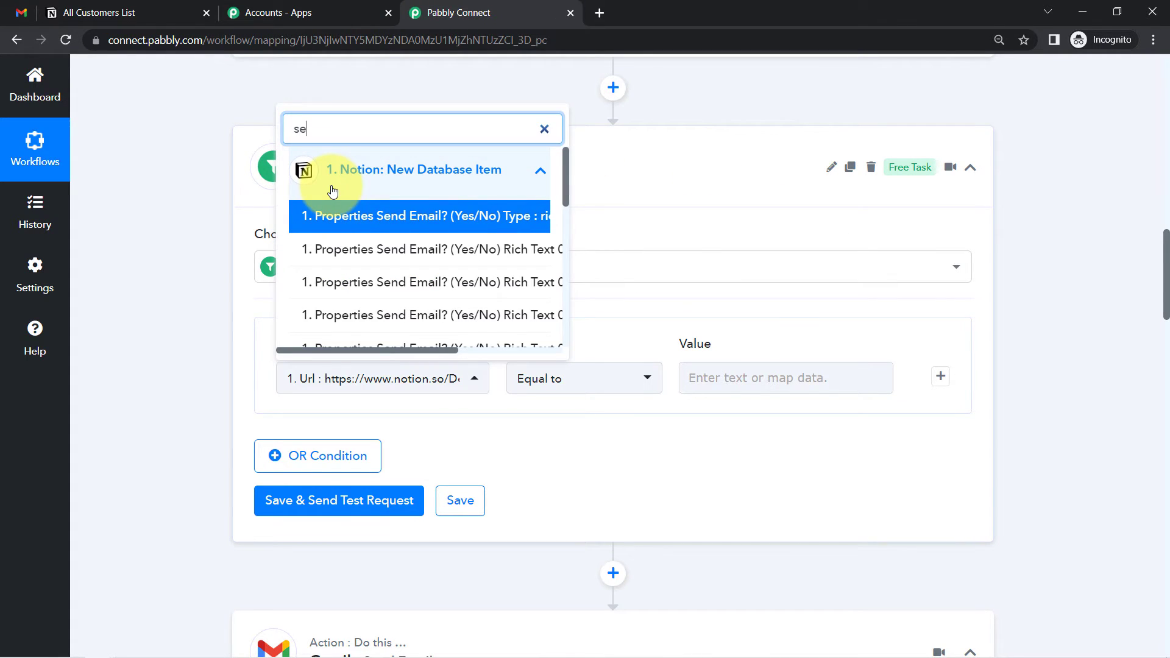
click(358, 217)
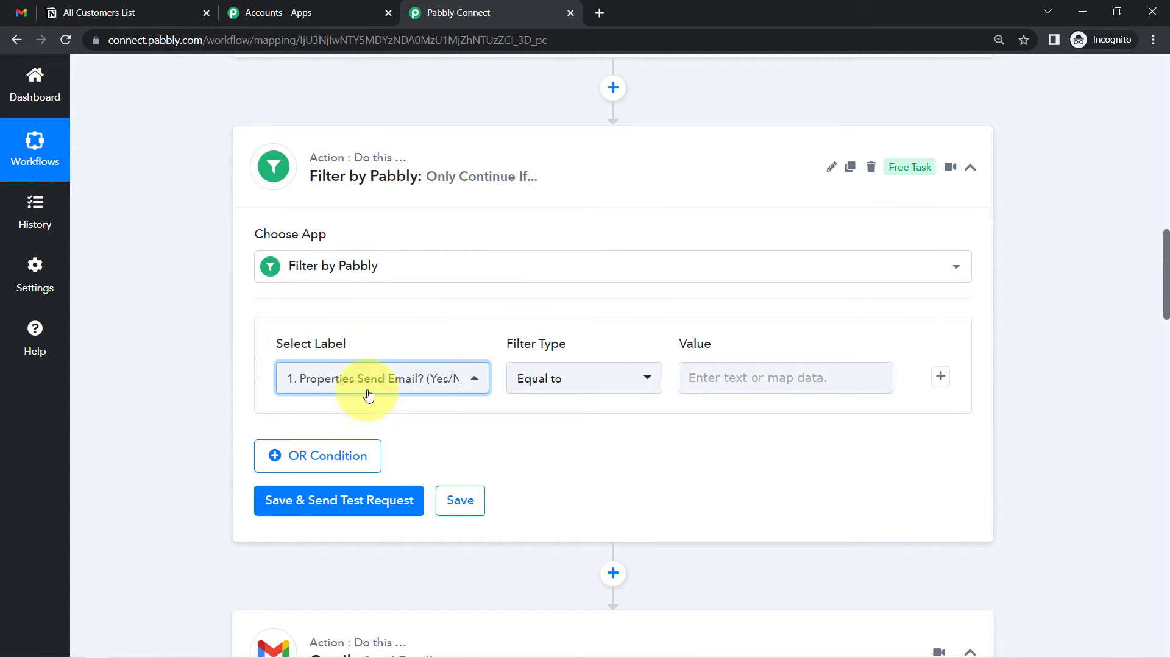
Set the filter condition to Equal to with the value Yes, then save it and send a test request
click(536, 376)
click(683, 377)
click(692, 377)
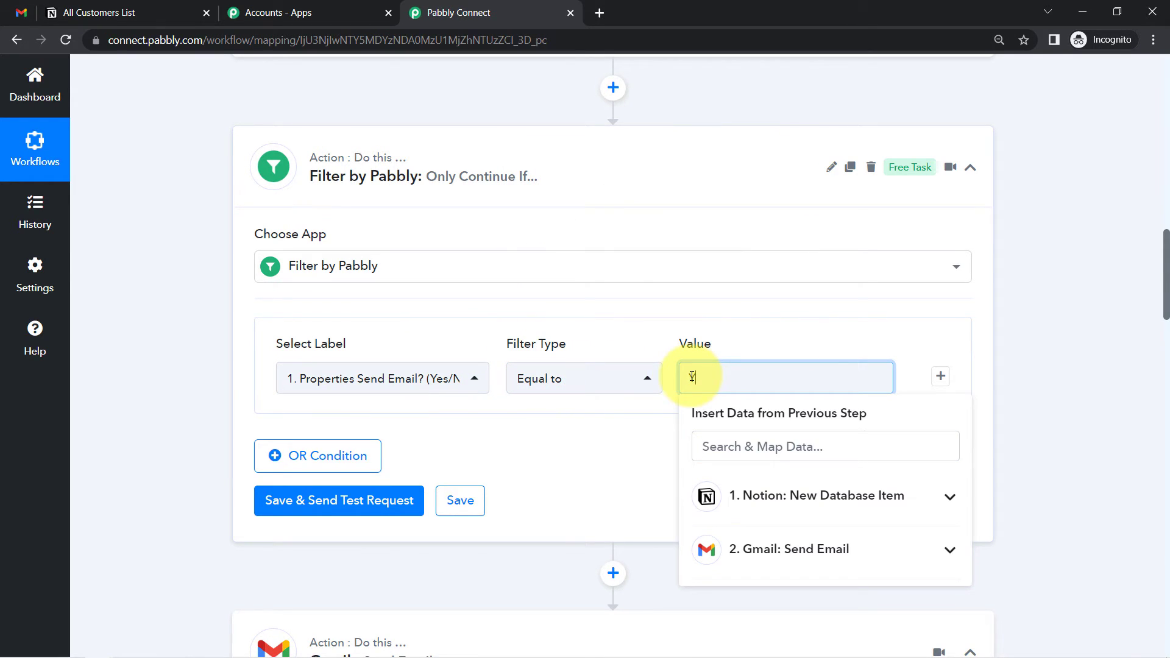
click(275, 504)
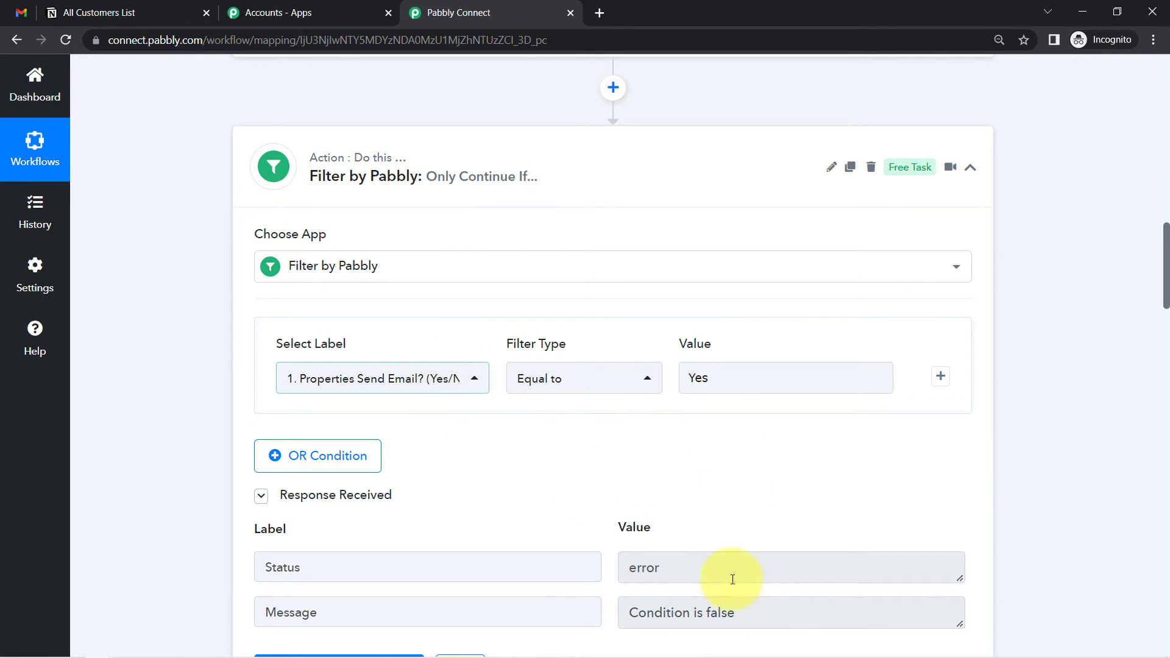
Change the filter label to Properties Send Email? (Yes/No) Rich Text 0 Text Content, then save and test the filter again
click(392, 378)
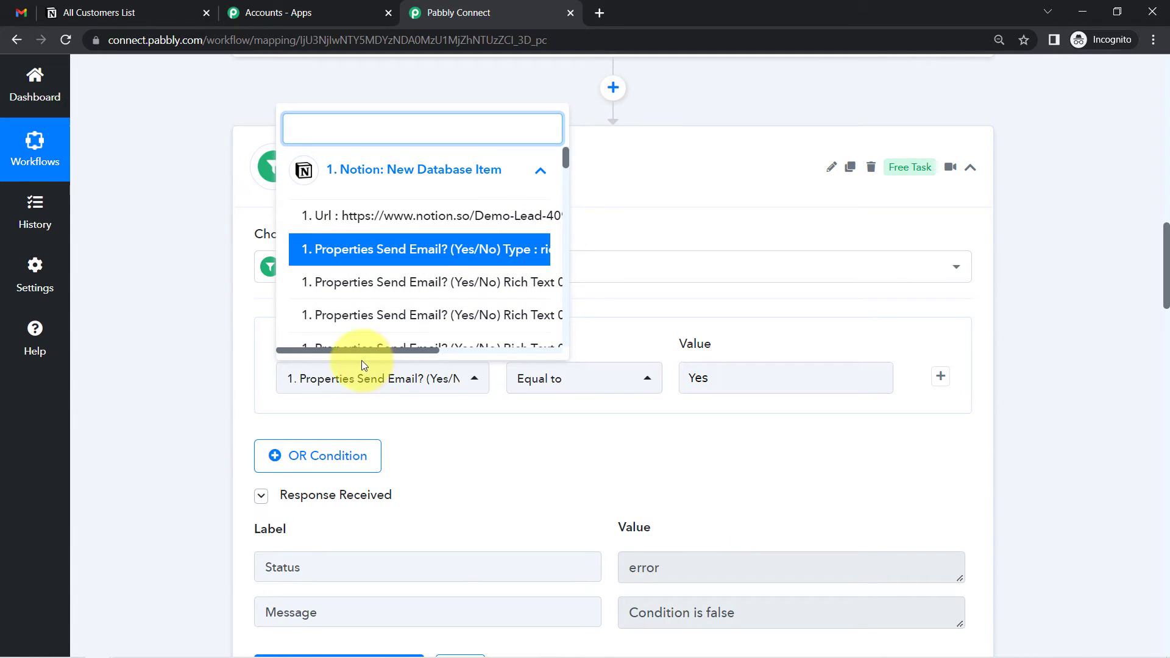
drag(349, 349, 451, 363)
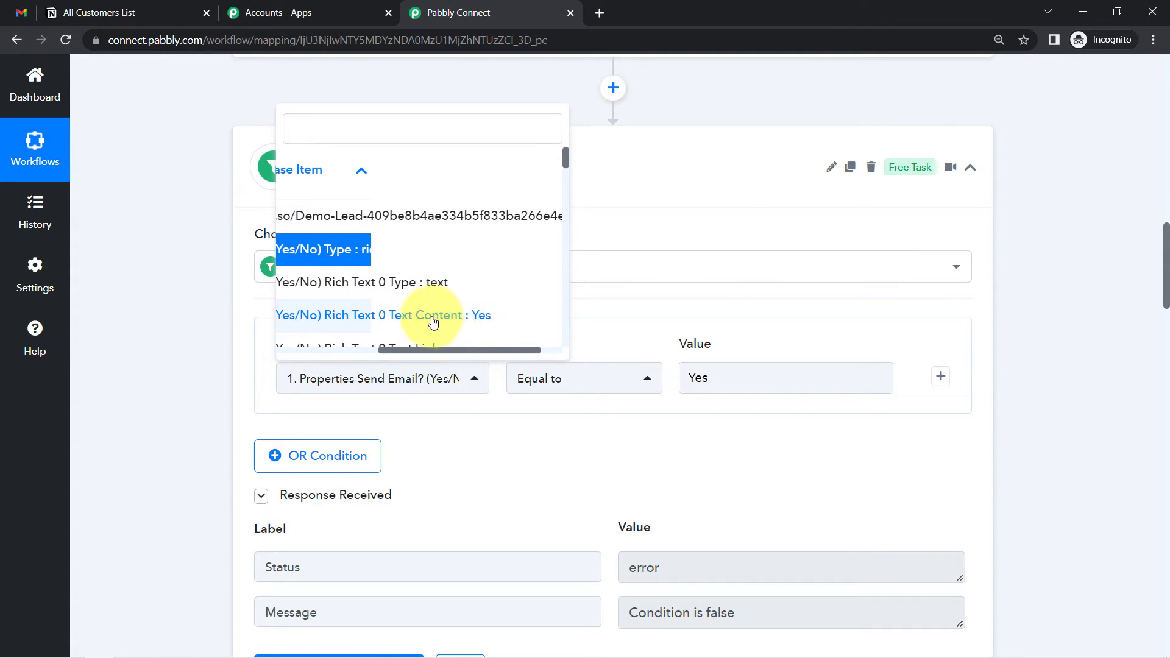
click(466, 315)
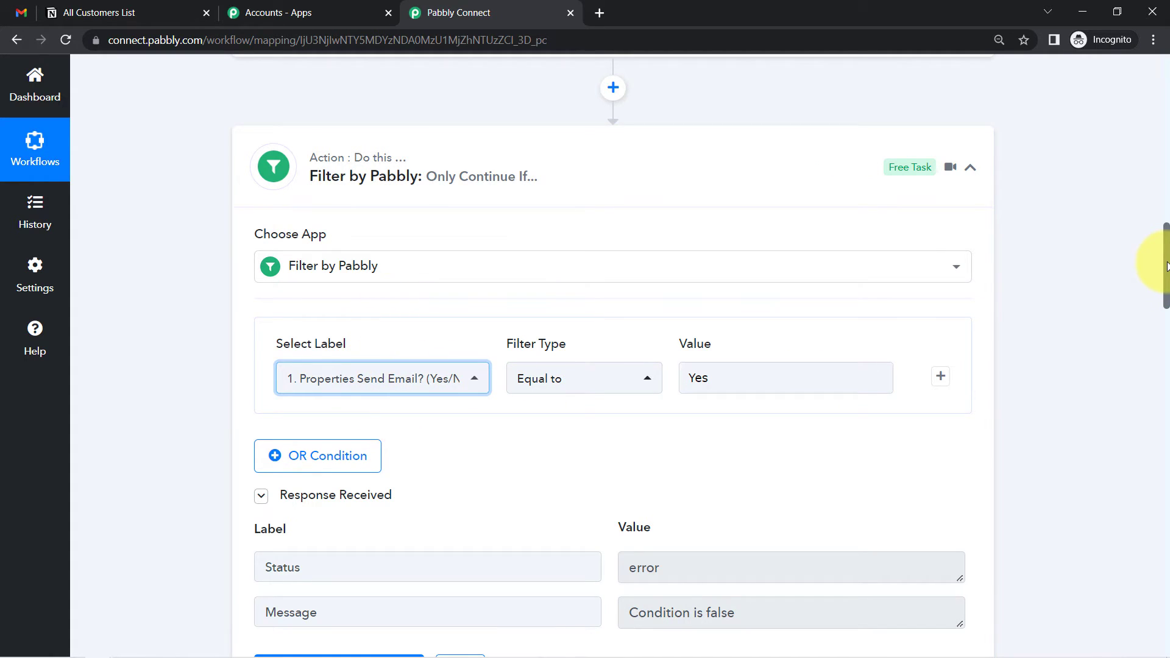
scroll(1165, 265, down, 3)
click(286, 478)
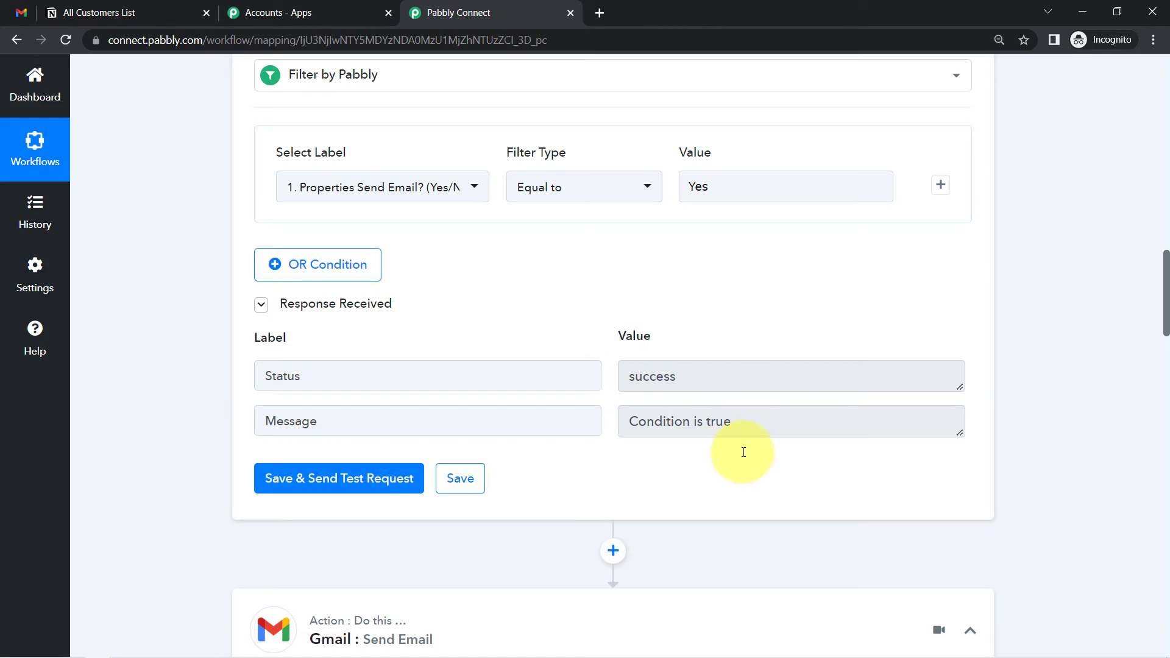
Compare the Send Email? text content in the Notion trigger's response with the Send Email? column of the All Customers List
drag(1161, 321, 1157, 216)
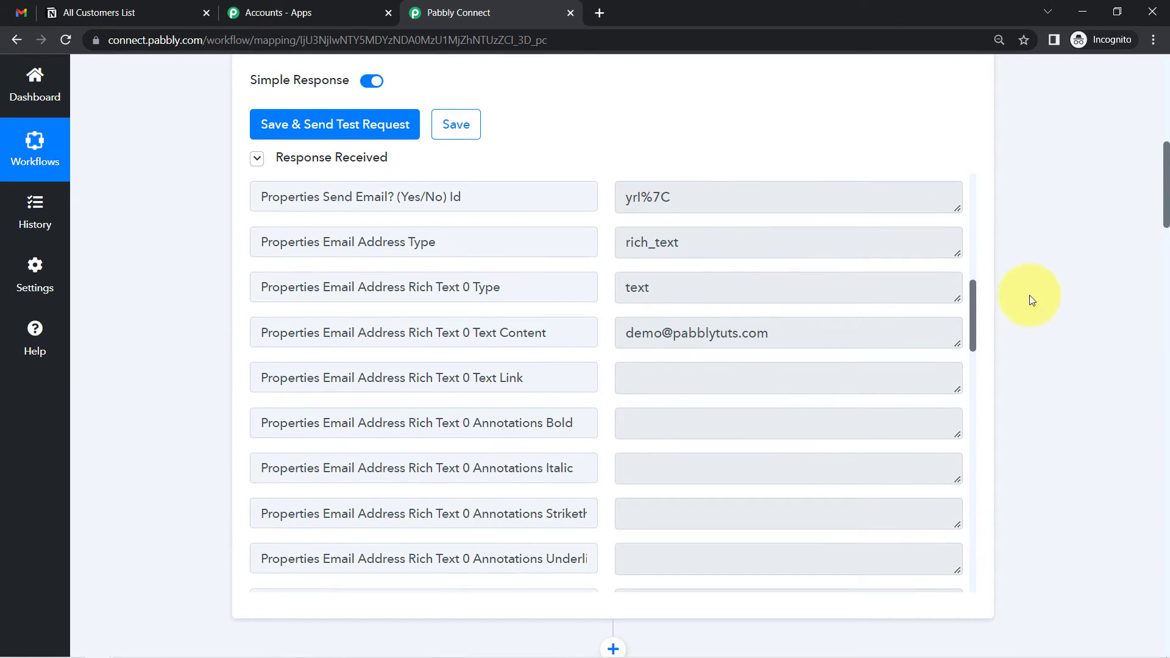
drag(972, 328, 952, 223)
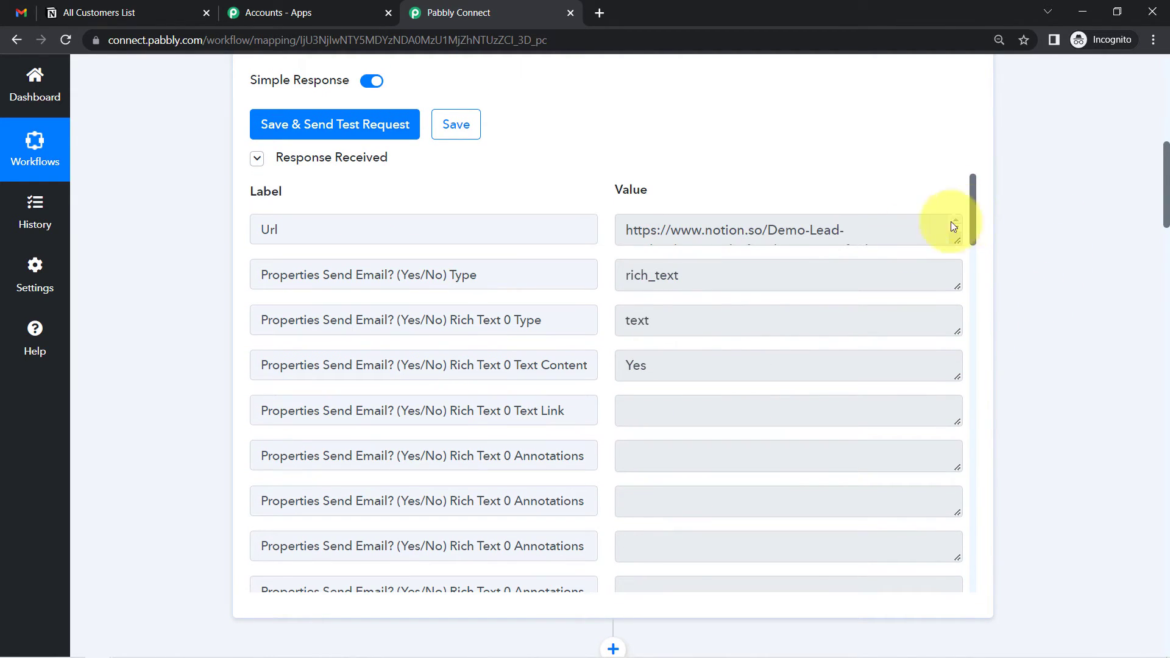
double_click(664, 372)
click(97, 12)
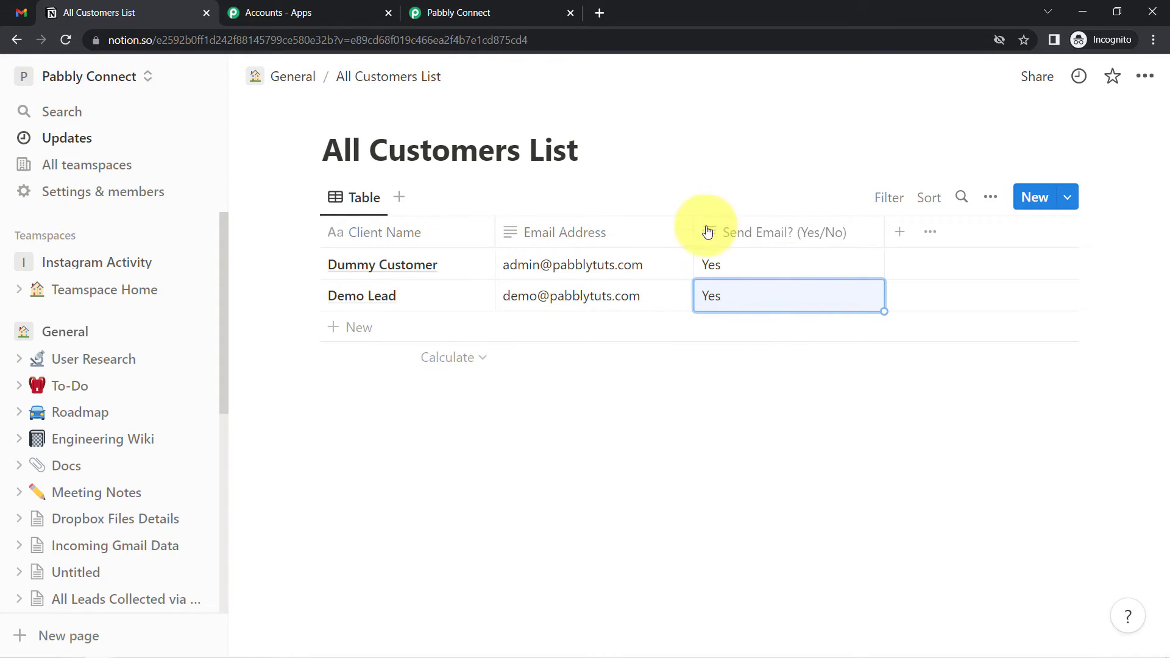
click(528, 7)
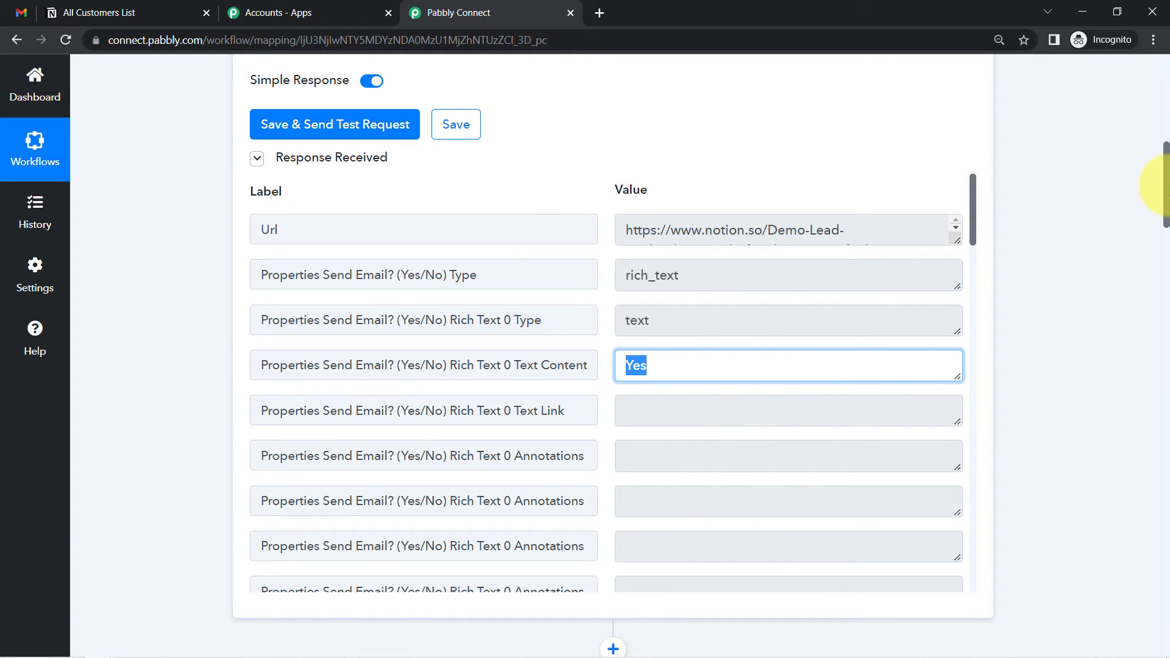
Set the filter condition's value to No, then save it and send a test request
drag(1167, 187, 1128, 278)
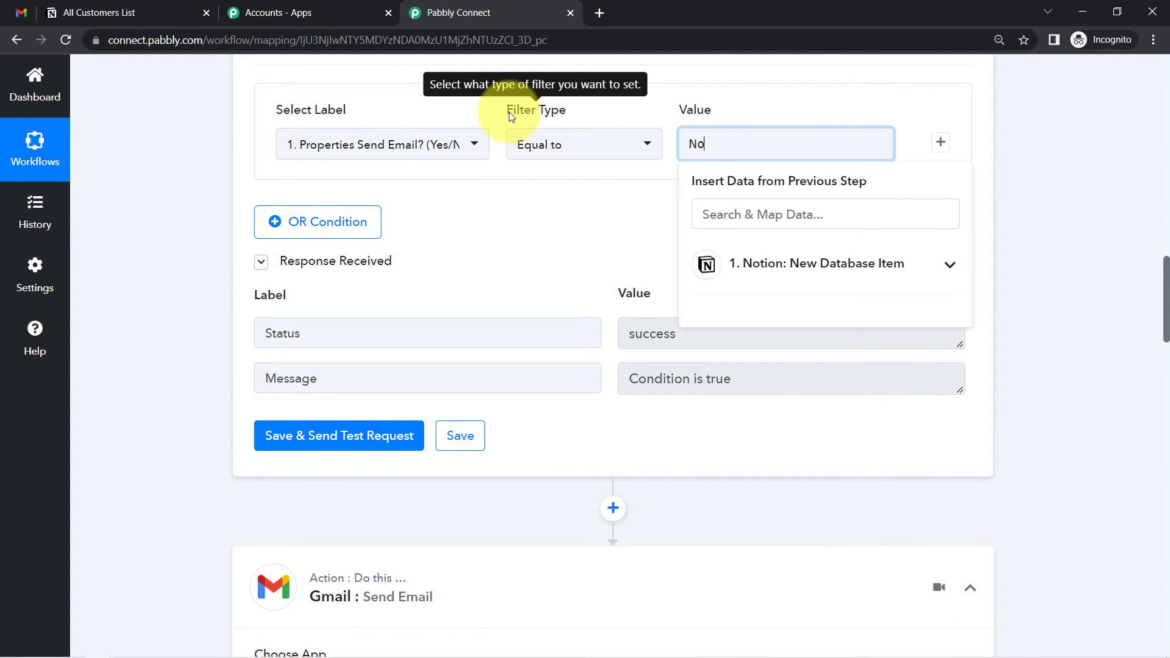
click(315, 442)
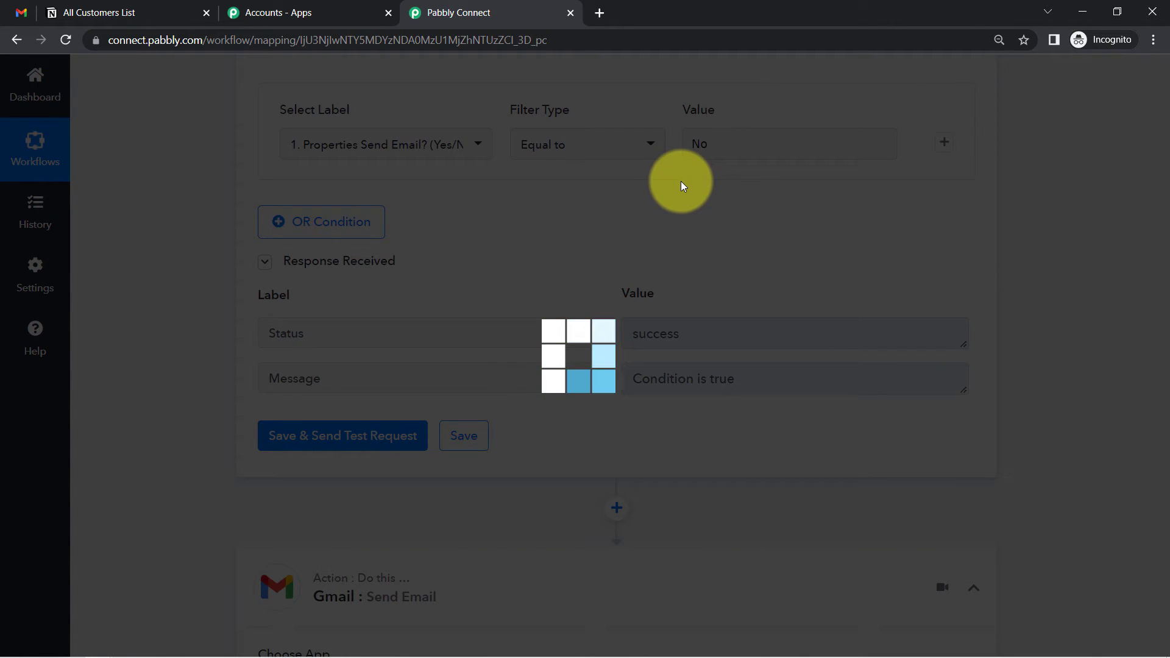
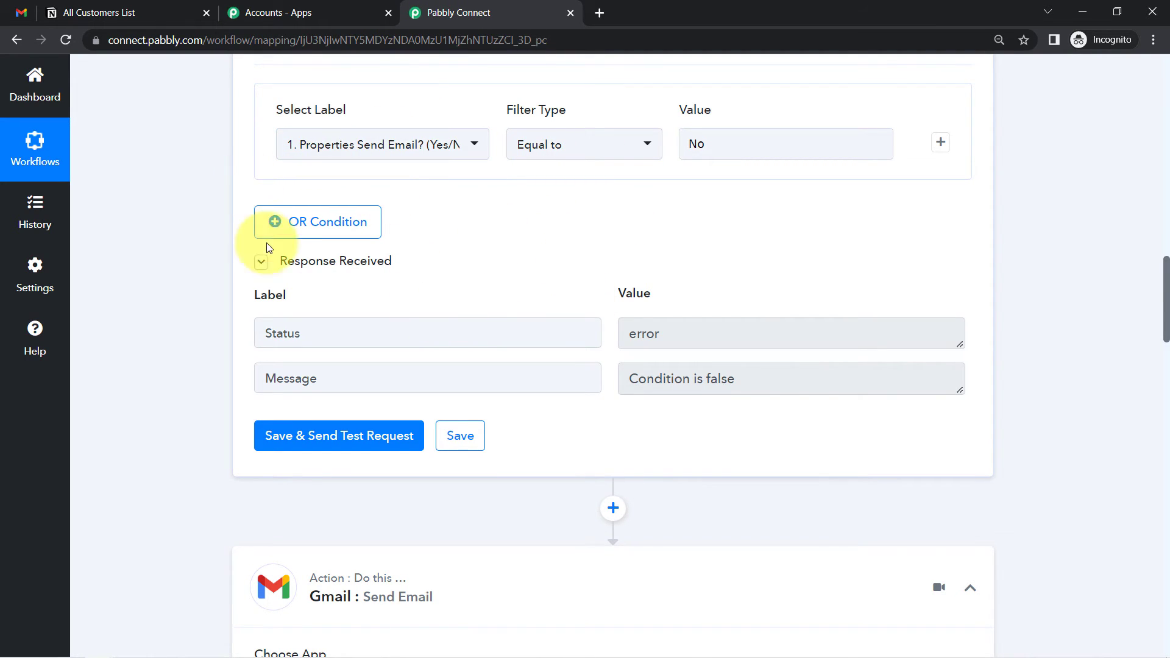
Collapse the Notion trigger, the Filter by Pabbly step and the Gmail action in the workflow
drag(1167, 312, 1071, 131)
click(496, 194)
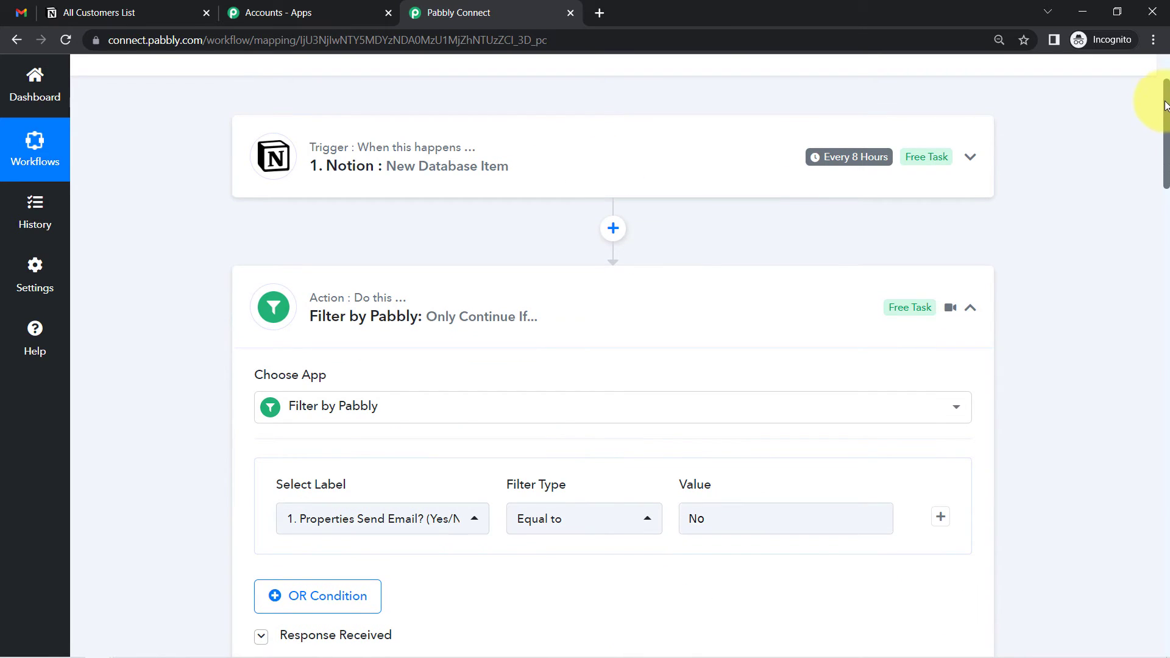
scroll(1149, 101, down, 1)
click(528, 262)
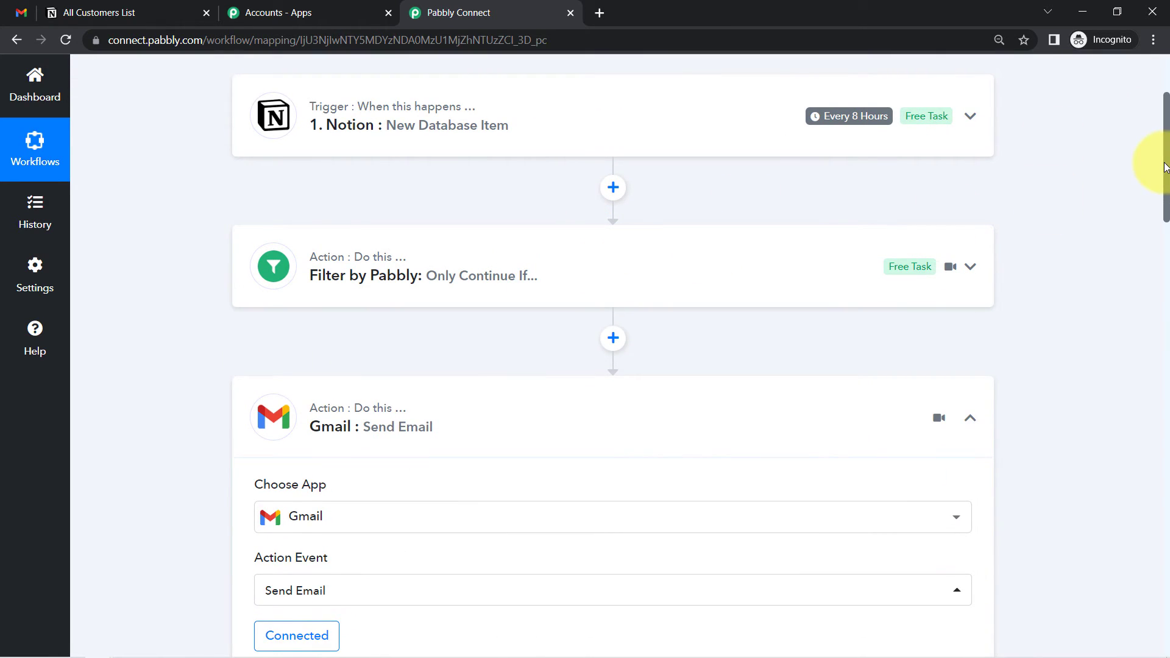
click(399, 400)
Review the All Customers List in Notion and the text of the received cafe invitation in Gmail, then return to Pabbly Connect
click(63, 6)
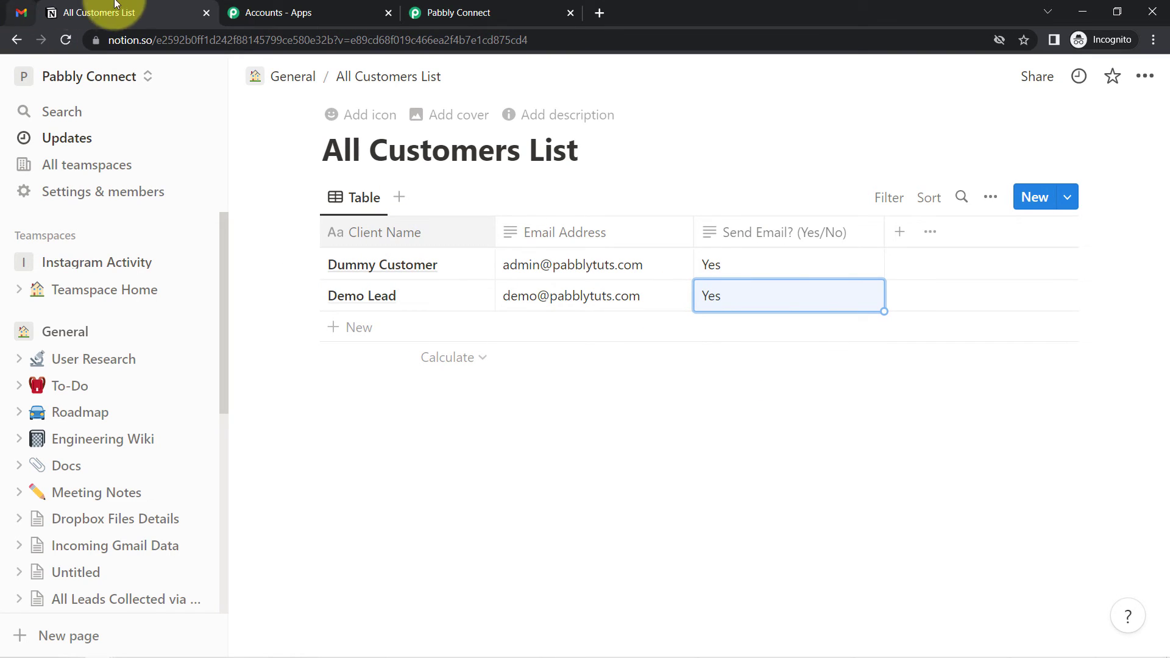
click(451, 12)
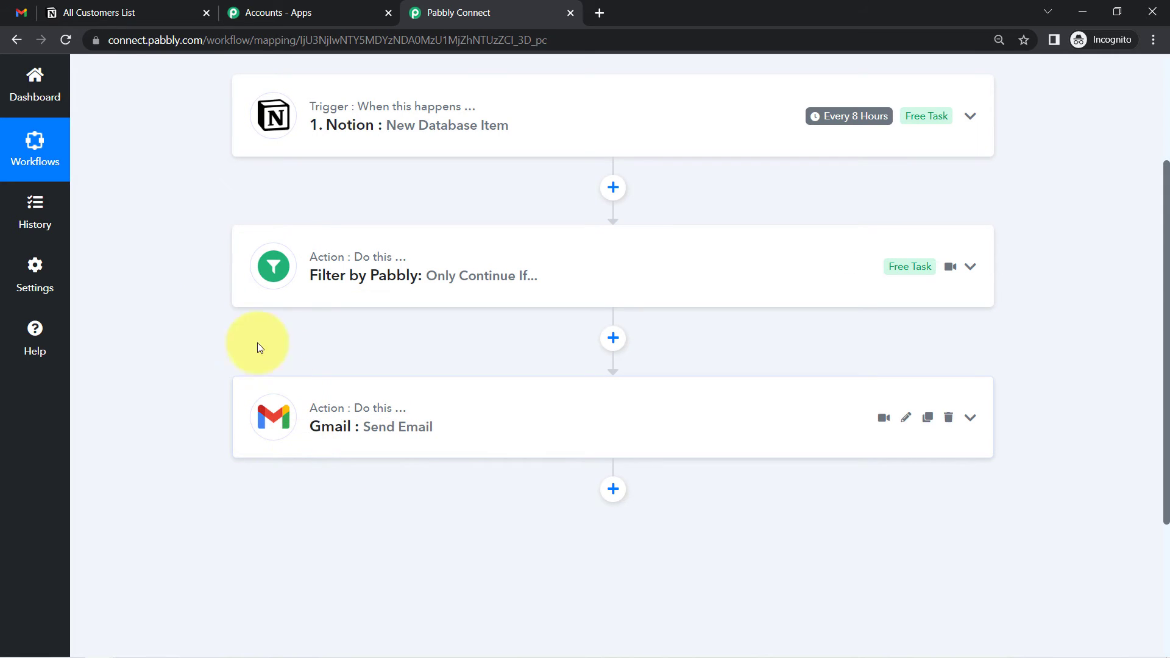
click(28, 15)
click(320, 302)
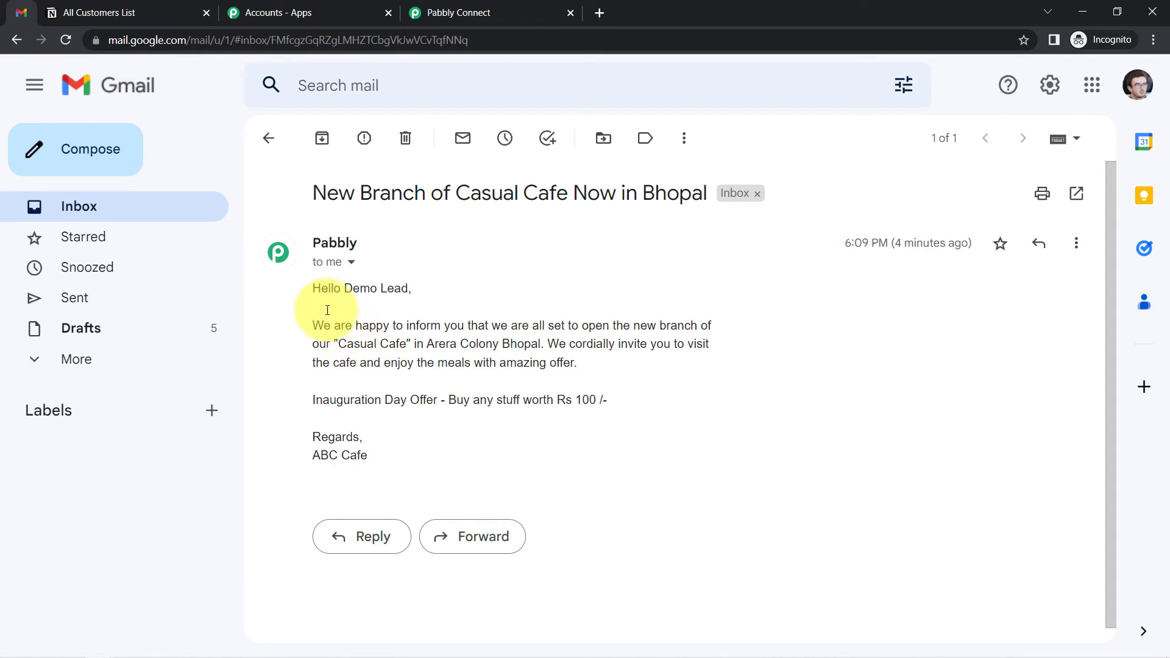
drag(315, 291, 362, 437)
click(488, 12)
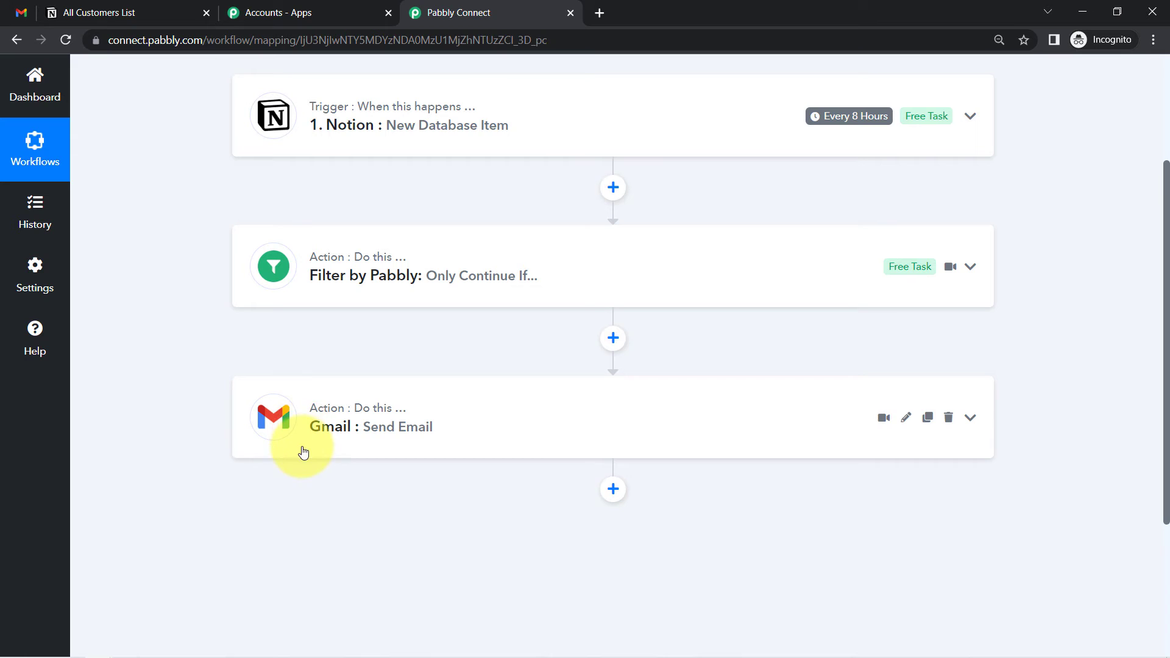
Expand the Gmail Send Email action and review its email subject and the client name mapped in the email content
click(415, 448)
drag(1164, 195, 1164, 463)
click(305, 449)
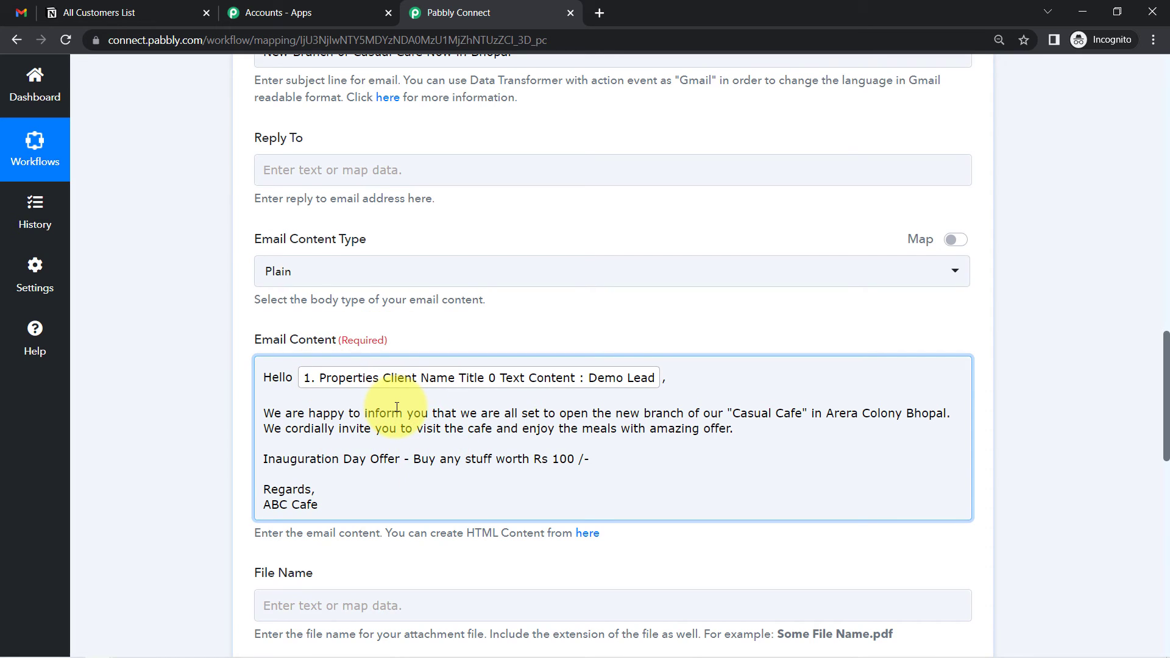
click(1165, 488)
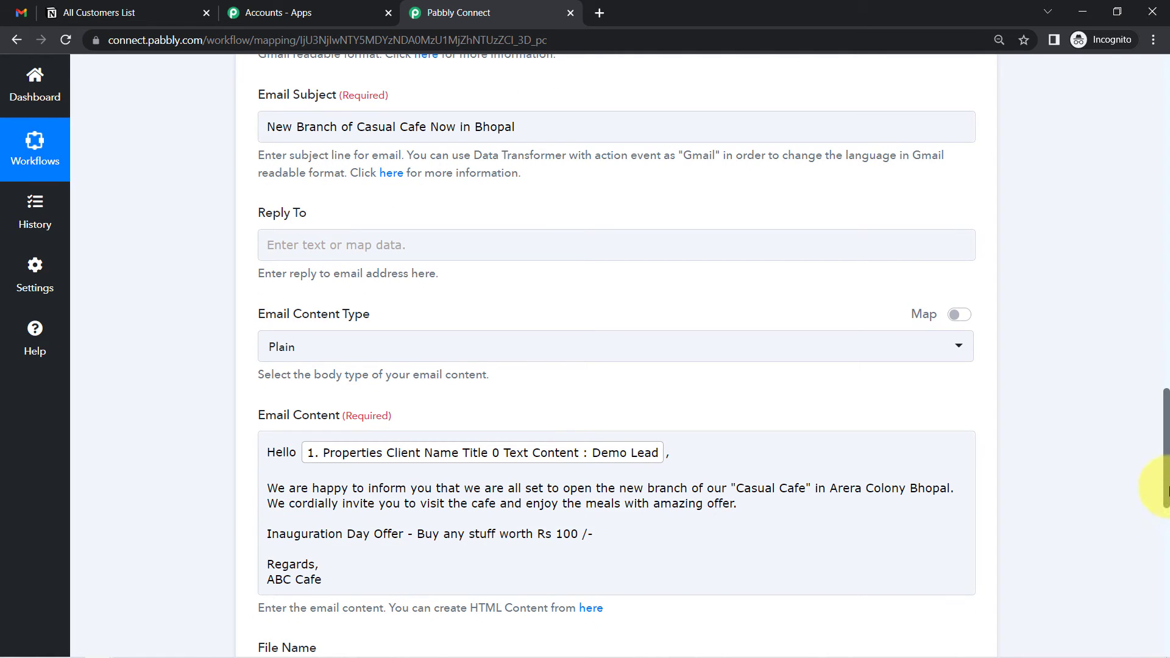
drag(1164, 488, 1166, 158)
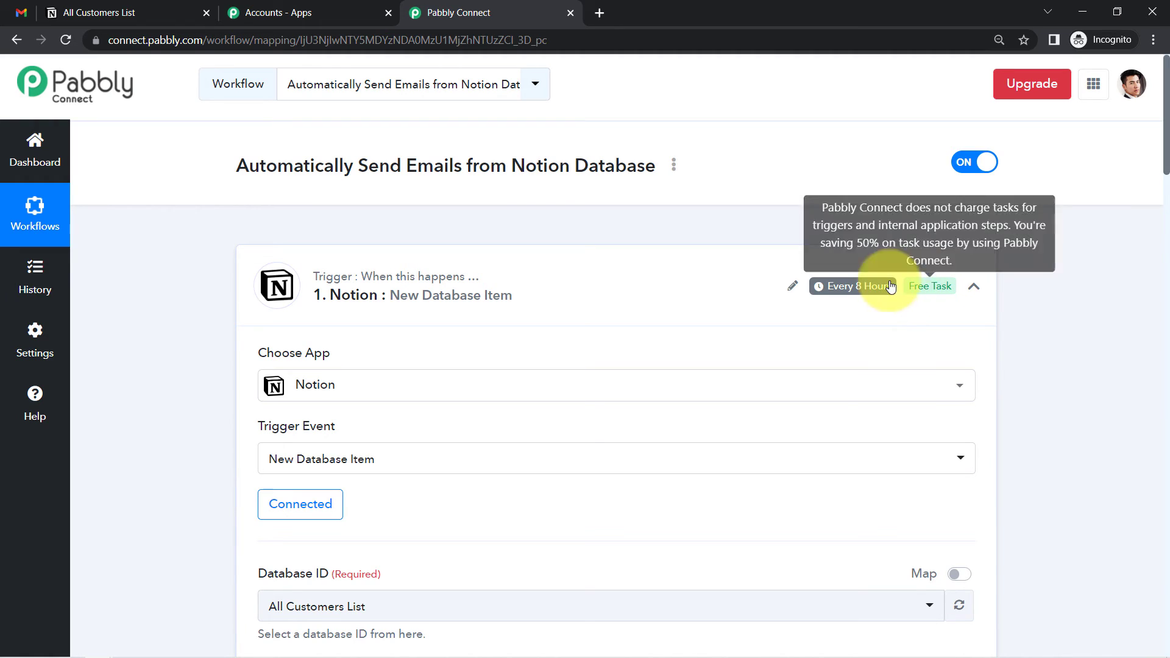
Check the Notion trigger's polling interval and the All Customers List it watches, then collapse the expanded workflow steps
mouse_move(856, 291)
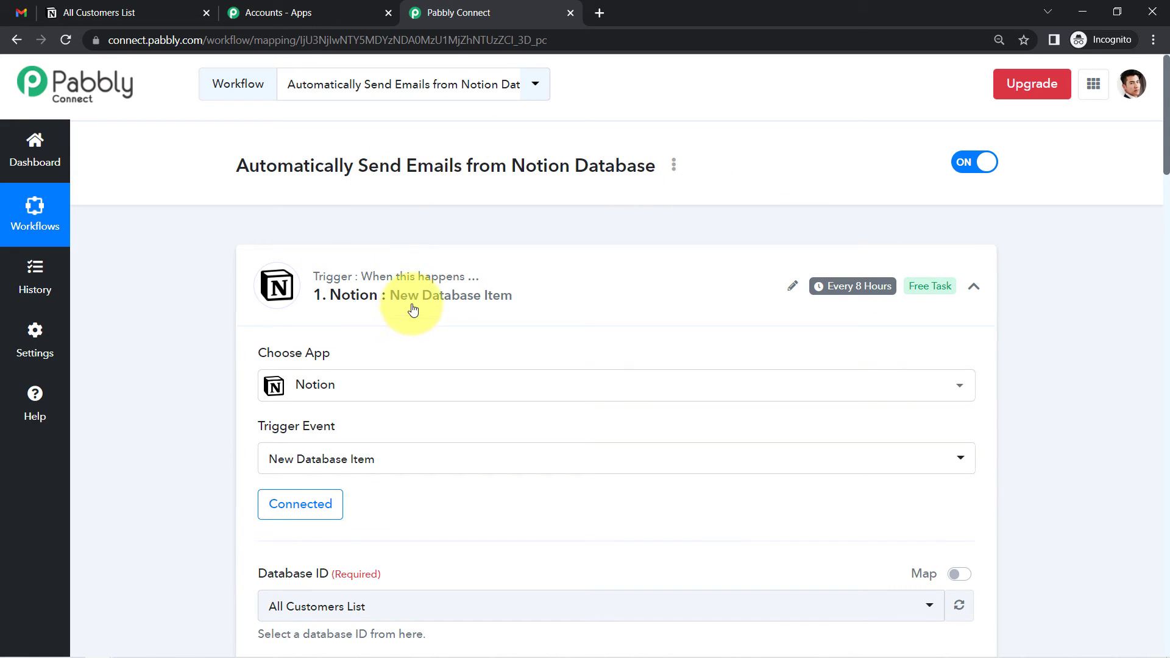
click(124, 6)
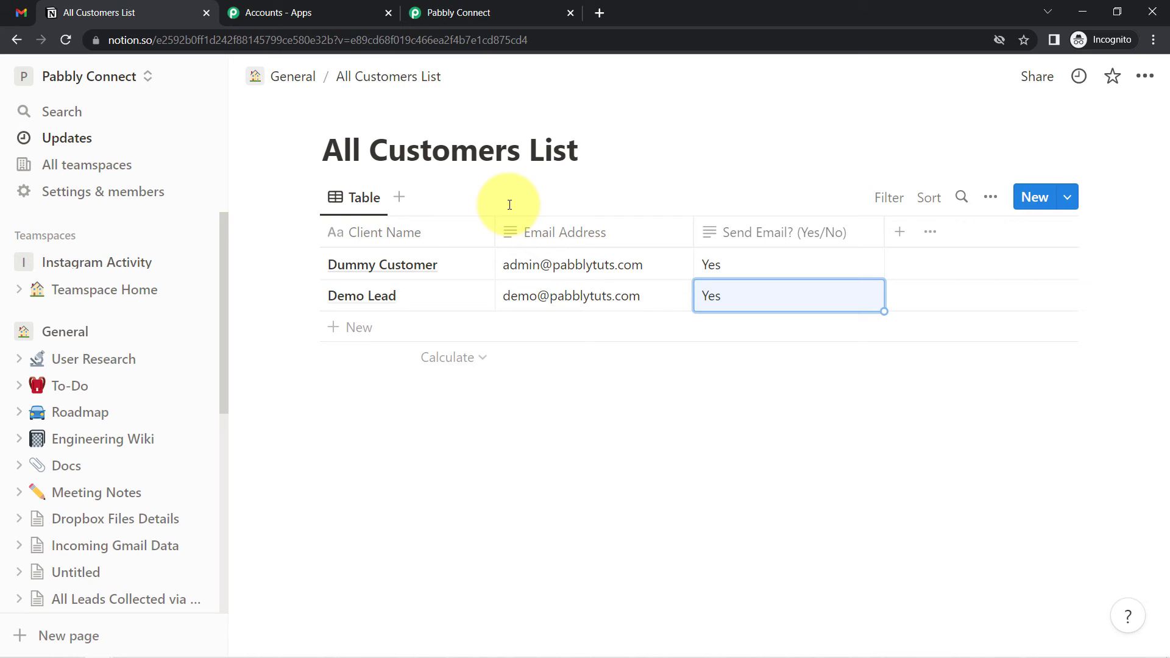
click(493, 13)
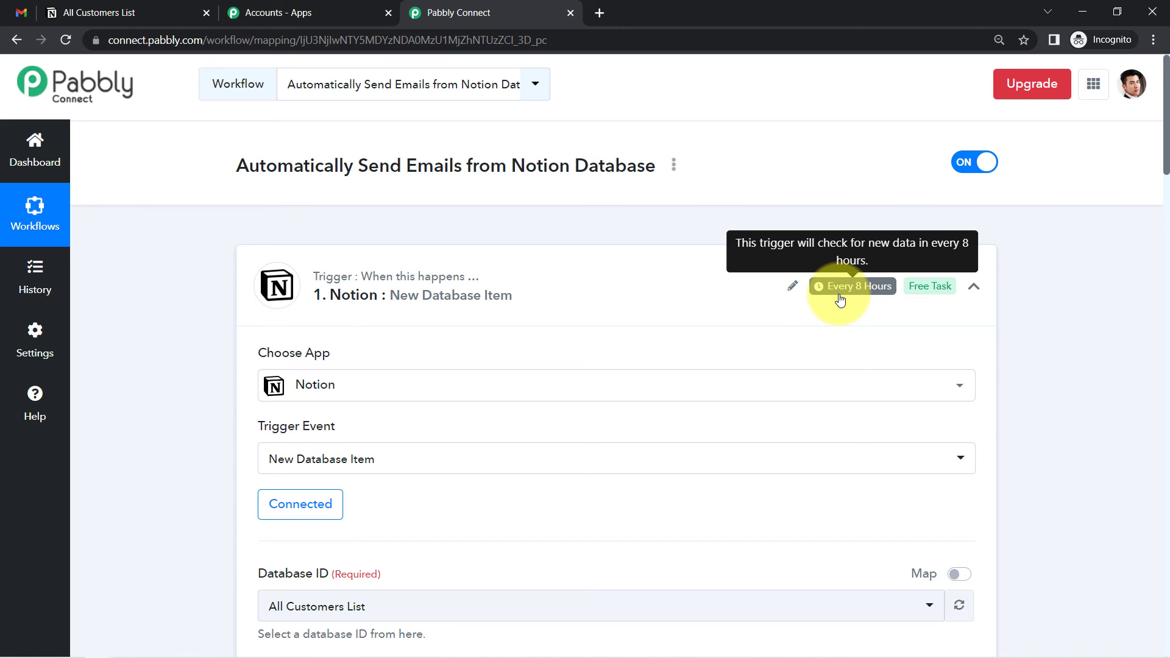
drag(1164, 58, 1165, 113)
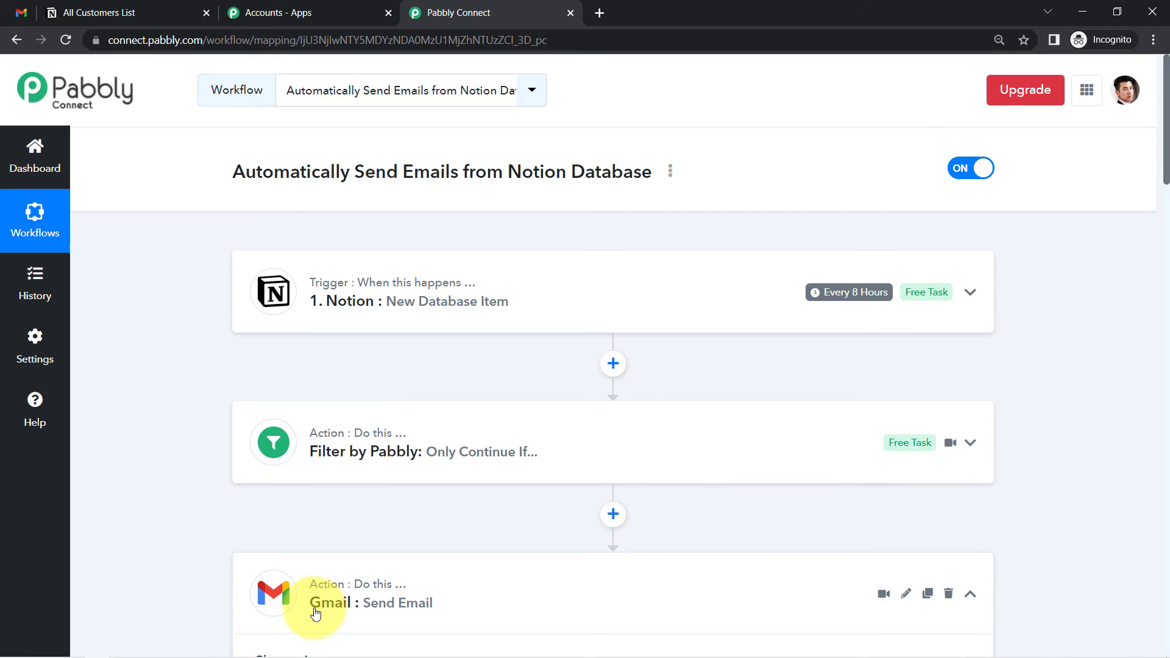
click(348, 582)
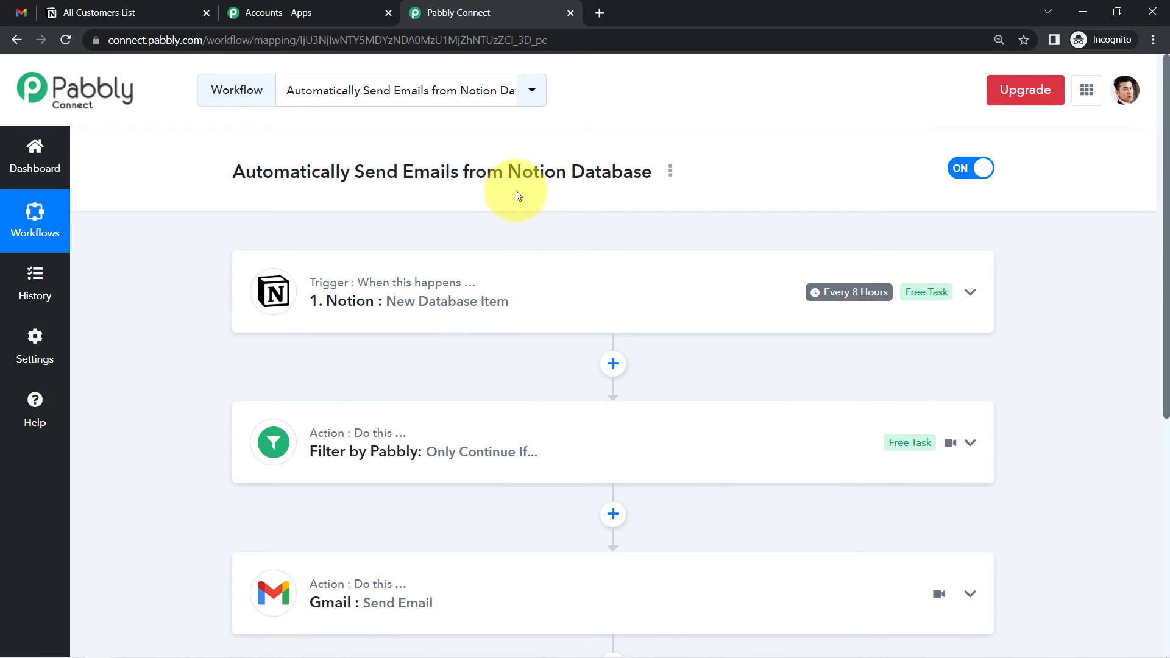
Generate a share link for the Automatically Send Emails from Notion Database workflow, copy it and close the dialog
click(671, 172)
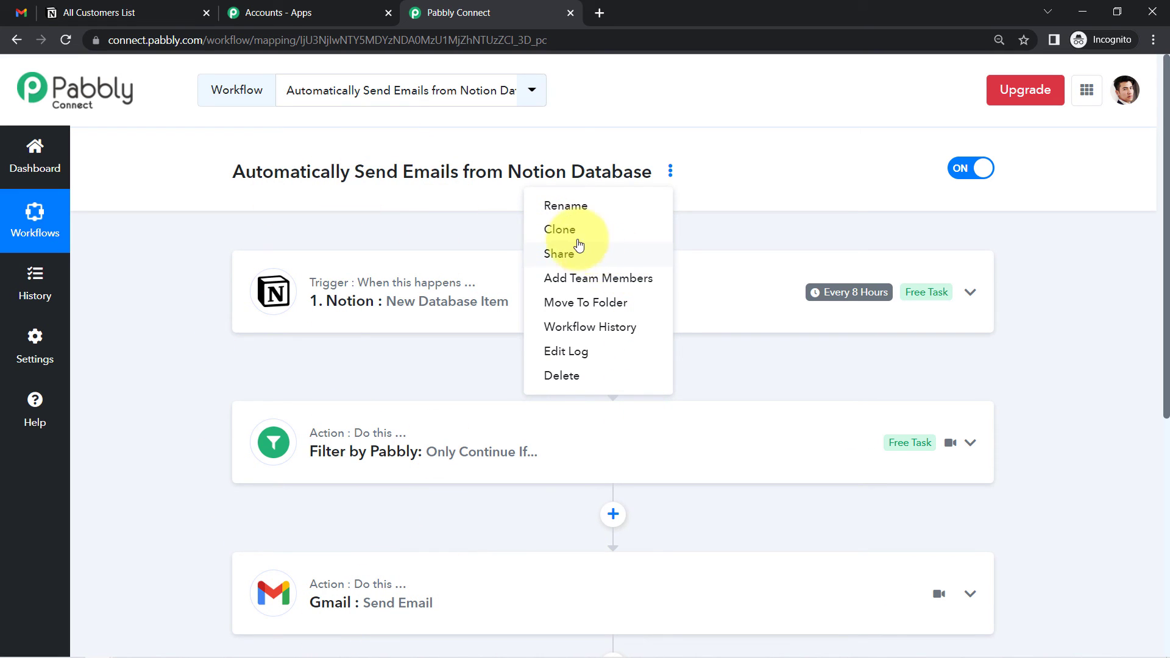
click(559, 253)
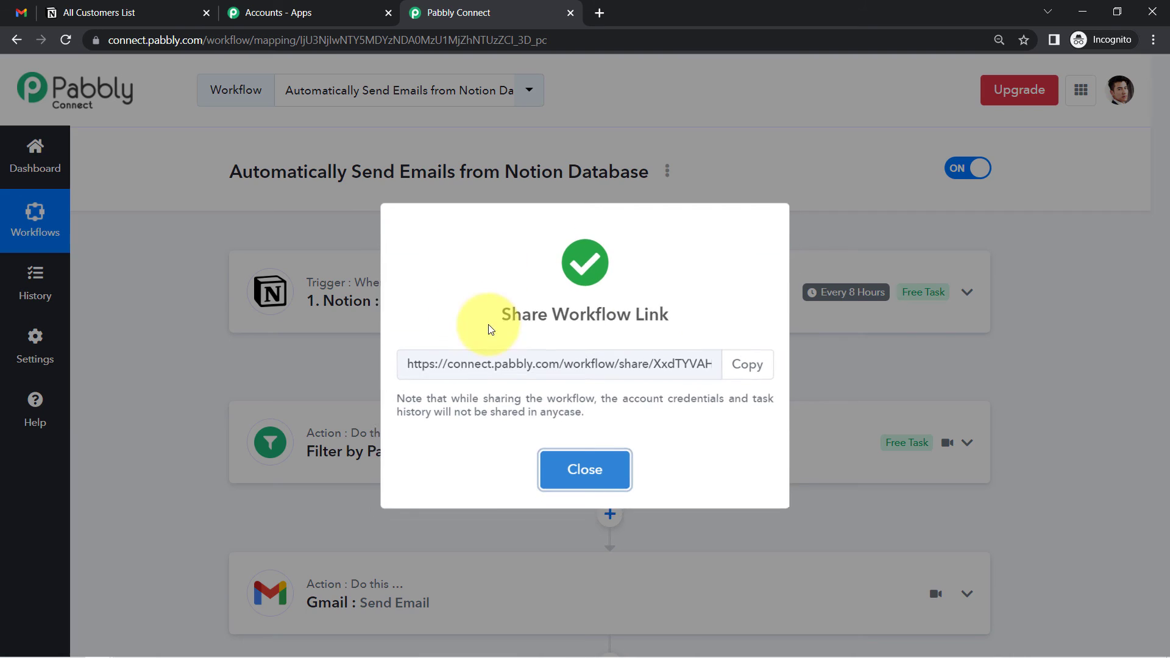
drag(477, 364, 596, 371)
triple_click(620, 371)
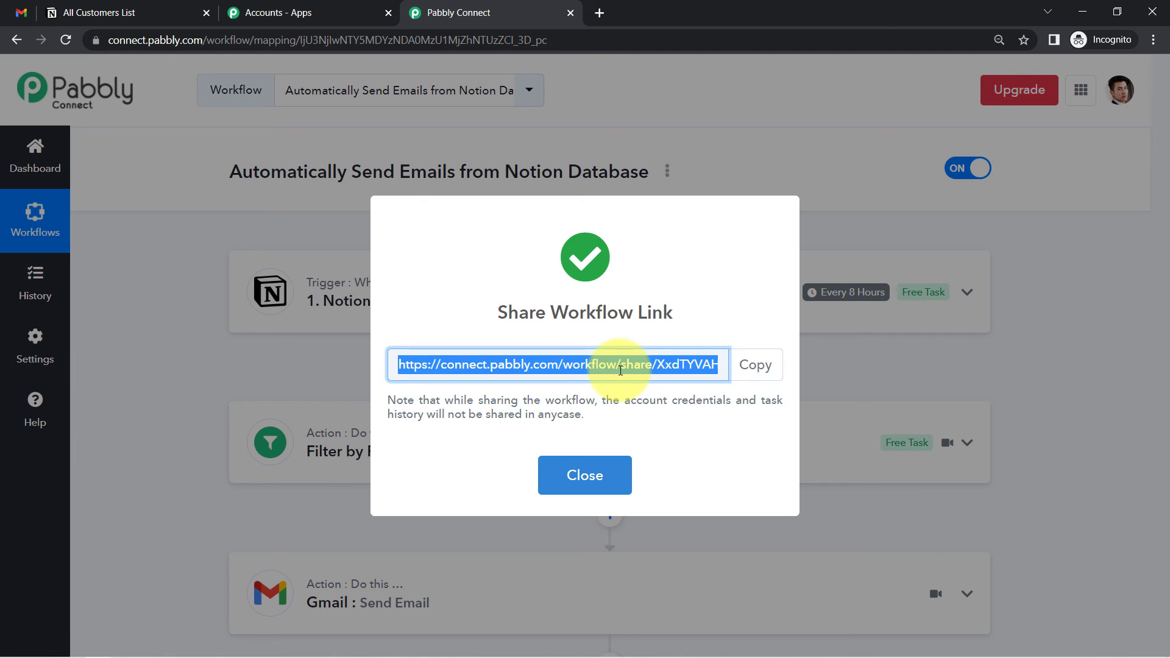
click(759, 367)
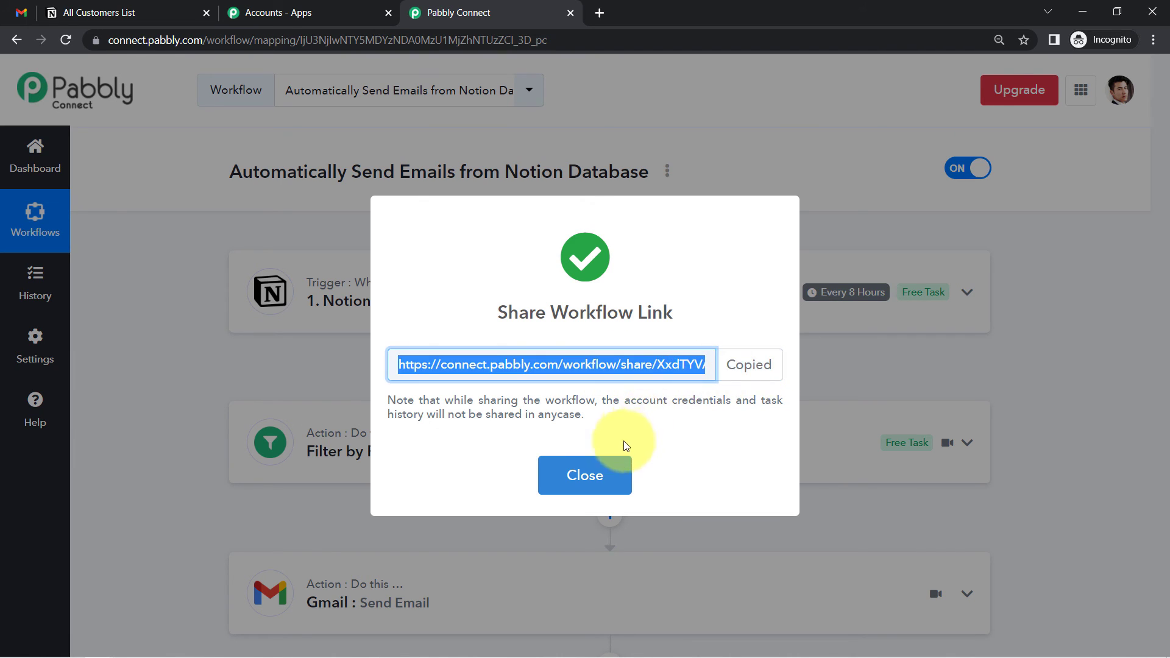
click(594, 476)
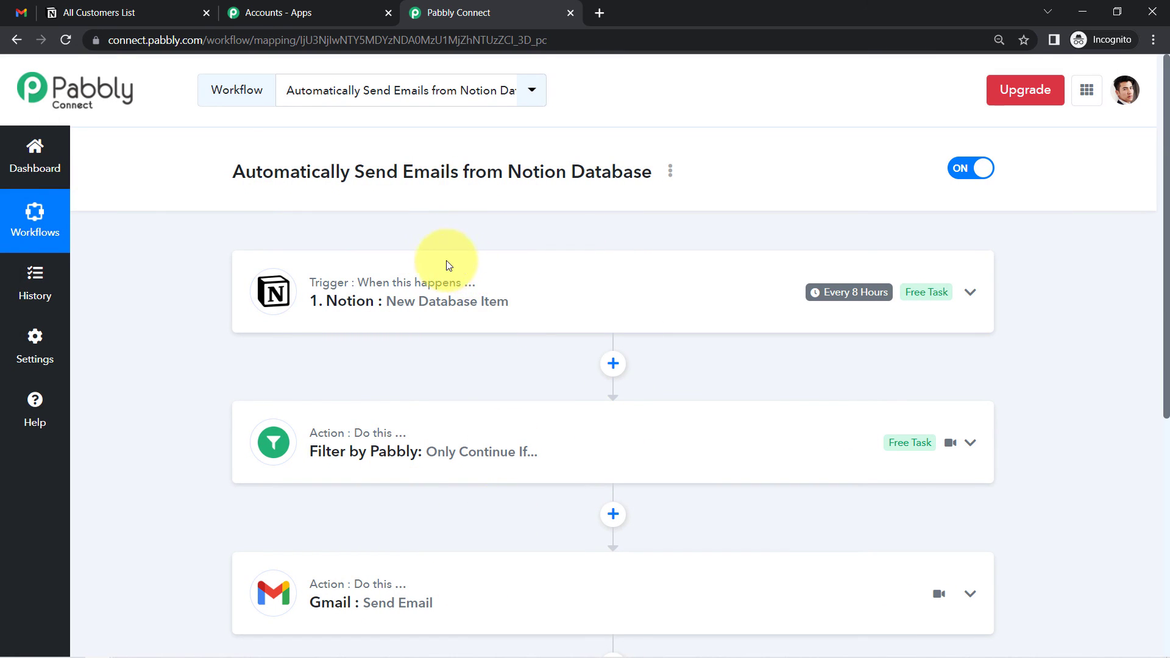